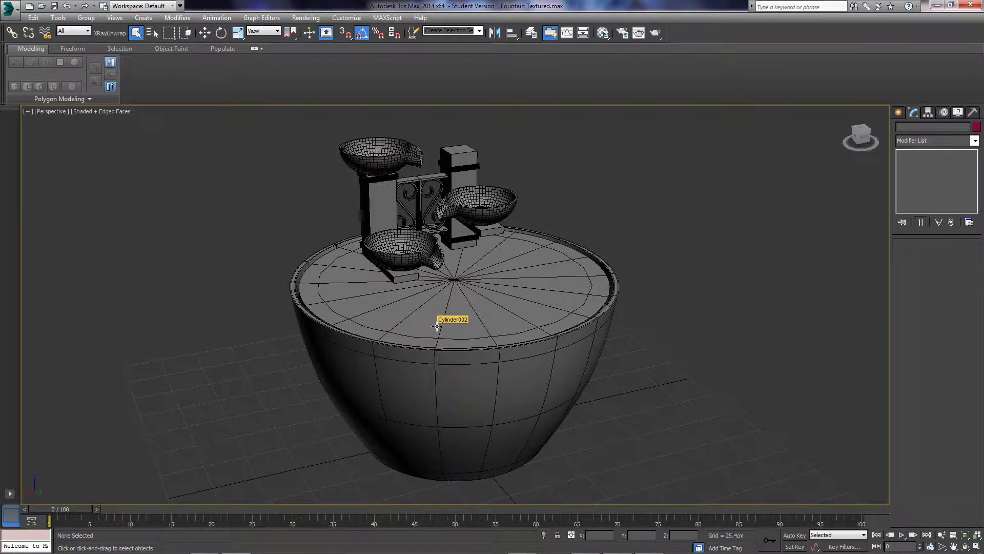
pyautogui.moveTo(415, 274); pyautogui.dragTo(422, 276, button='middle')
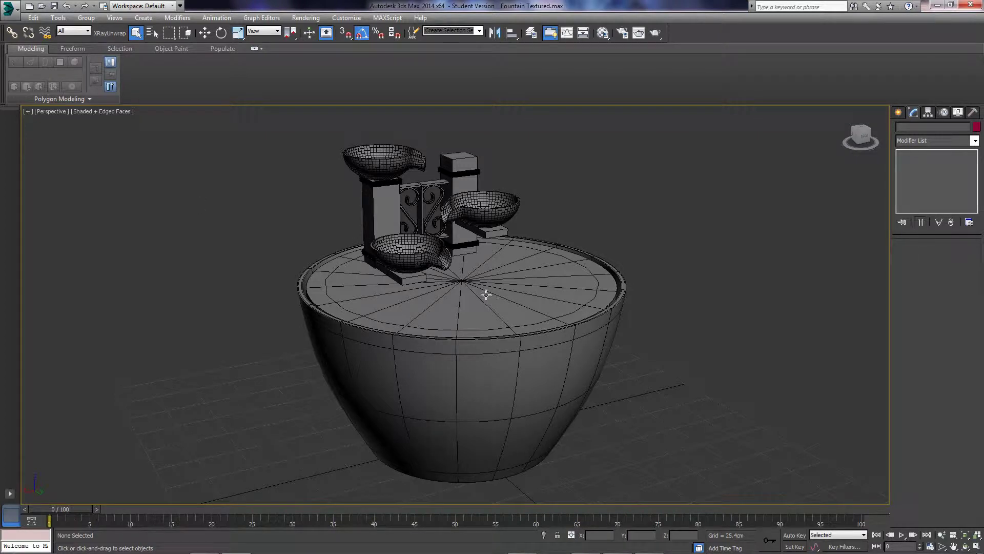
pyautogui.scroll(4, 466, 283)
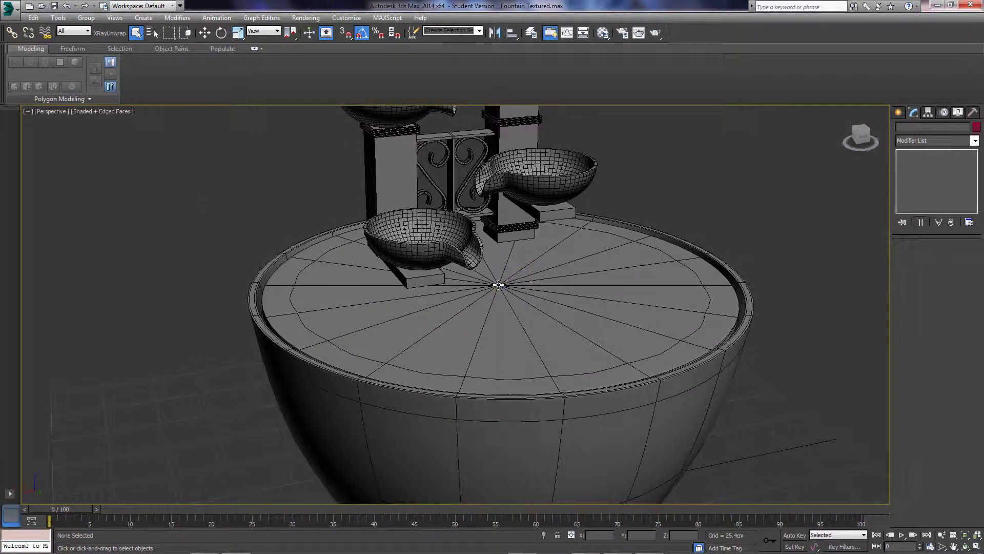
pyautogui.scroll(-5, 420, 298)
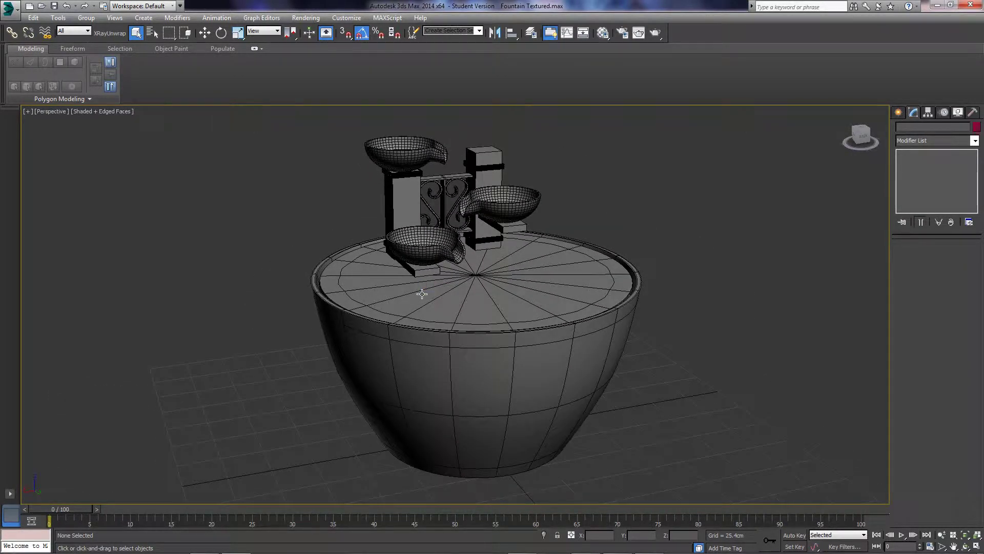
# Load the Stone 2 bitmap as the diffuse map of the 01 - Default material
pyautogui.press('m')
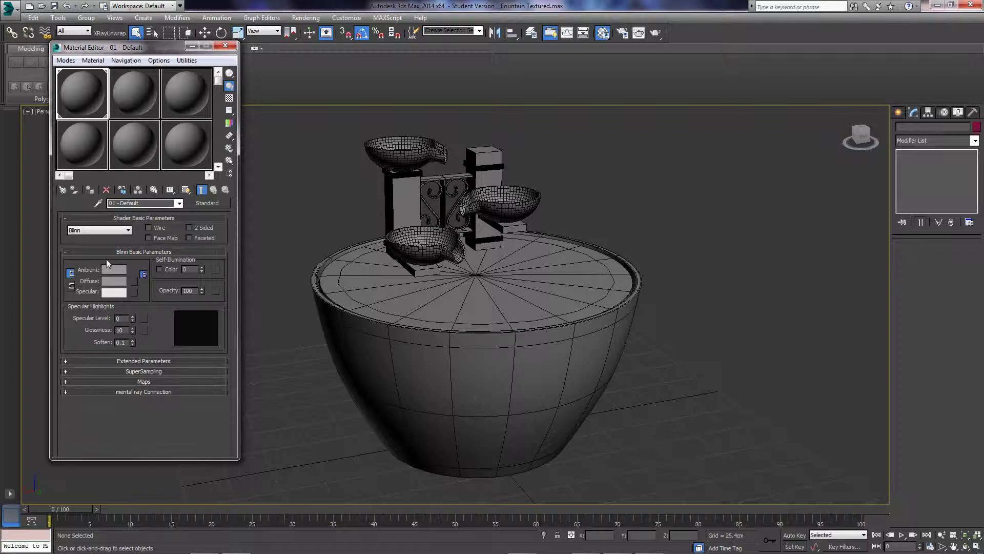
pyautogui.click(135, 281)
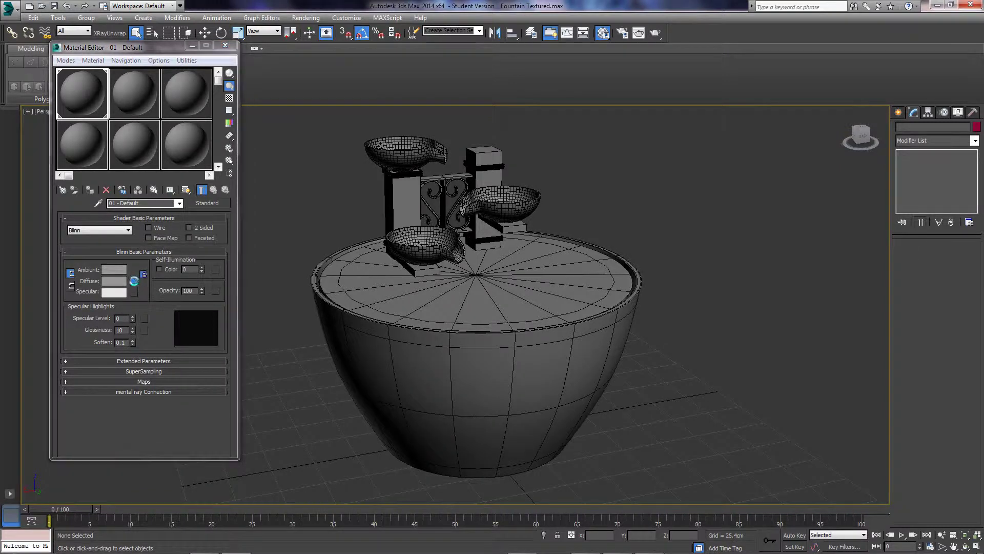
pyautogui.doubleClick(405, 183)
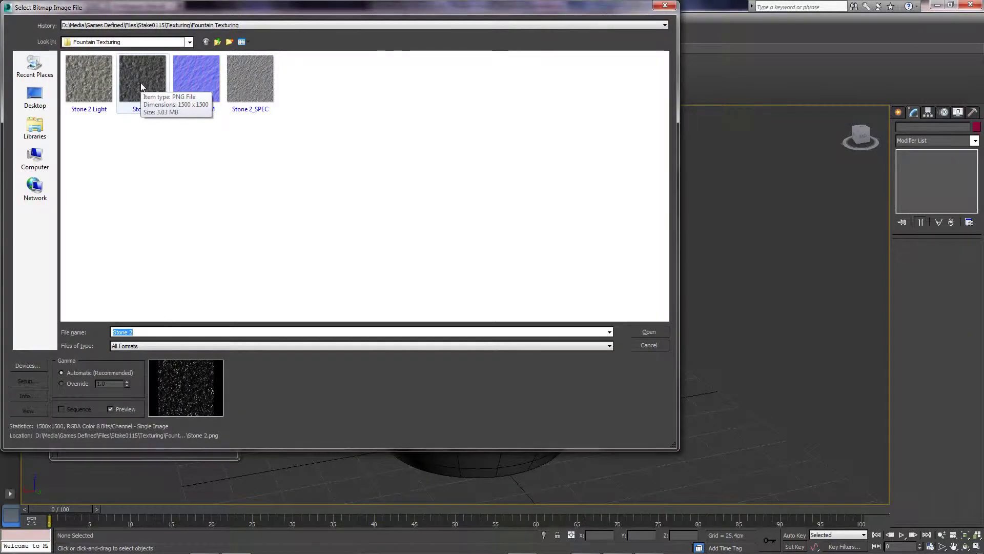
pyautogui.doubleClick(140, 82)
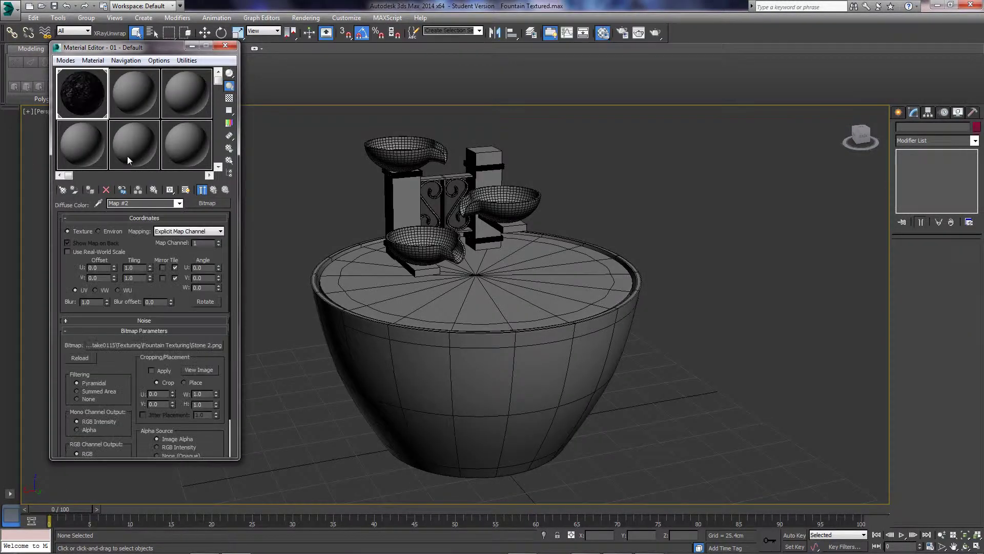
# Assign the stone material to the large outer bowl and show its texture in the viewport
pyautogui.click(391, 334)
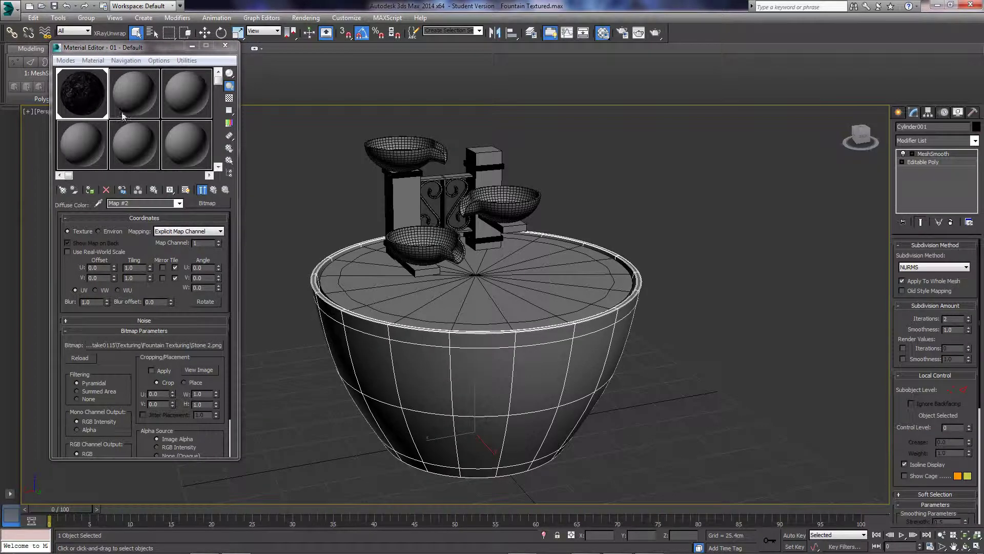
pyautogui.click(91, 191)
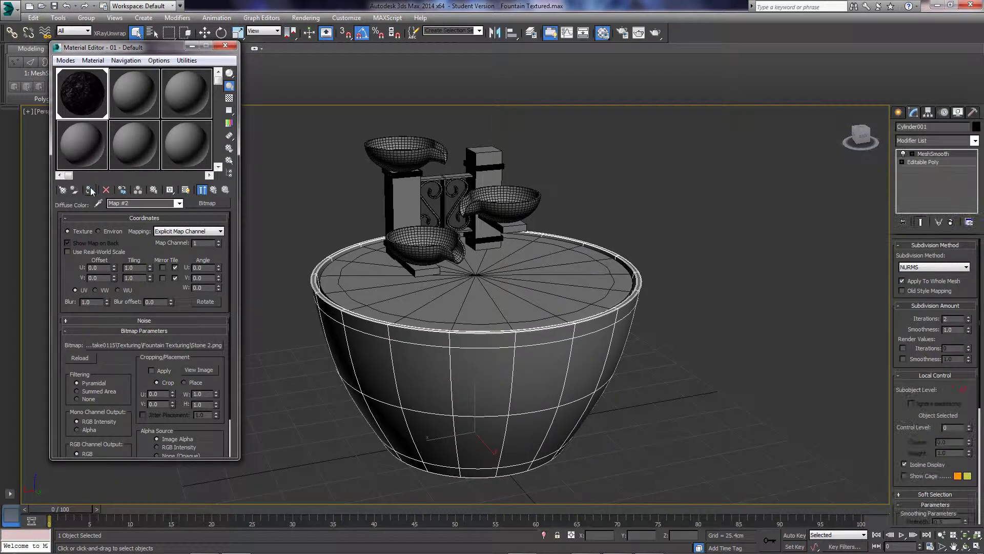
pyautogui.click(186, 190)
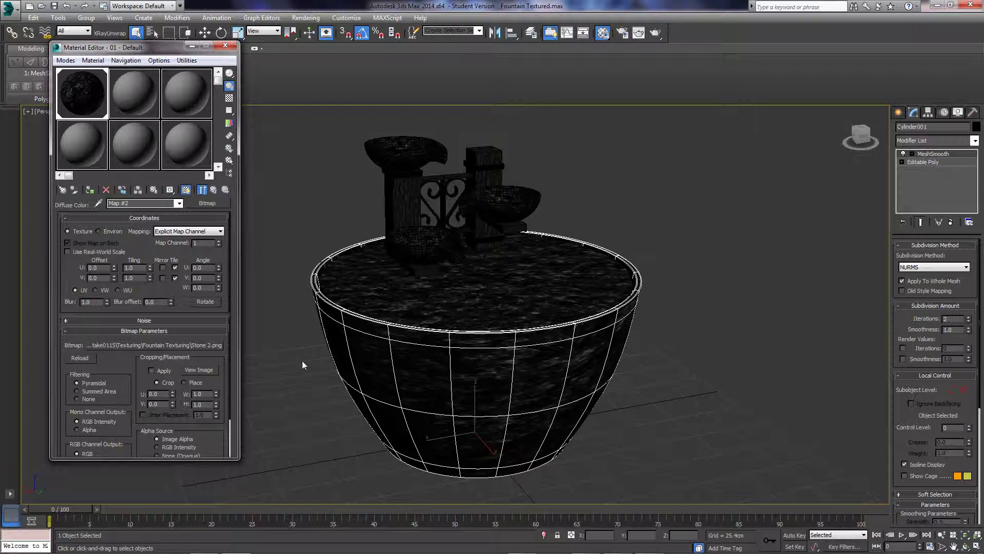
pyautogui.click(303, 365)
pyautogui.keyDown('alt'); pyautogui.moveTo(385, 310); pyautogui.dragTo(310, 155, button='middle'); pyautogui.keyUp('alt')
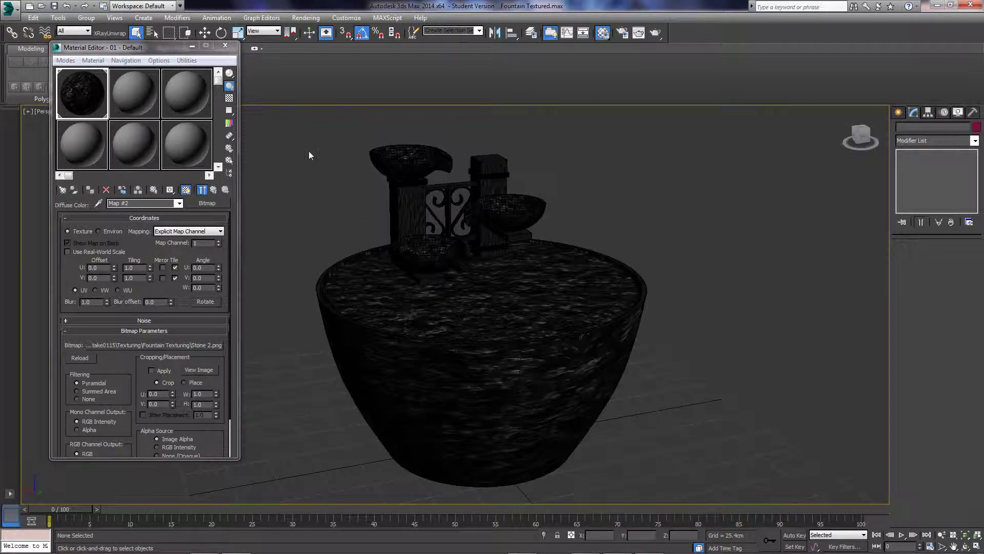
# Assign the blank 02 - Default material to the bowl's top disc and all fountain parts above it
pyautogui.moveTo(123, 91); pyautogui.dragTo(420, 319)
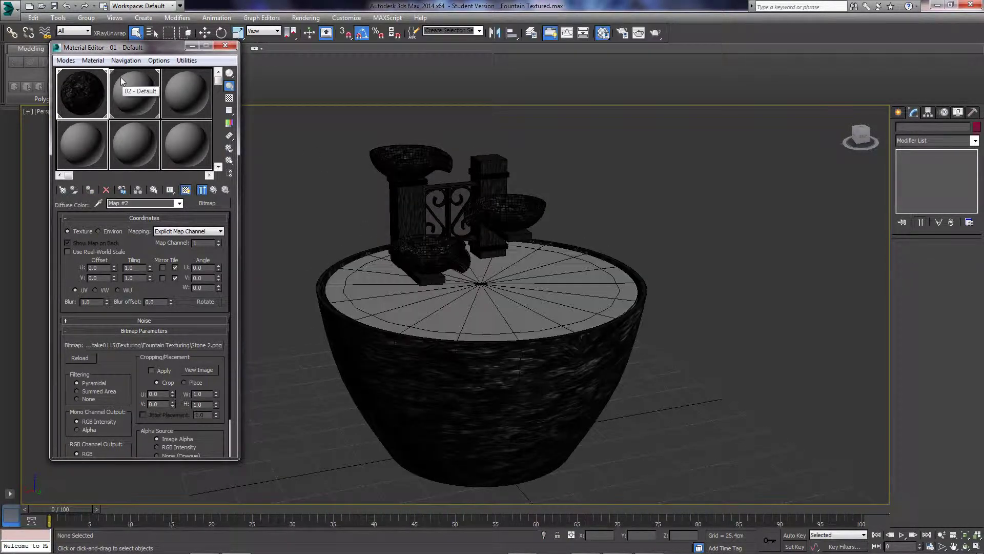
pyautogui.moveTo(319, 124); pyautogui.dragTo(510, 428)
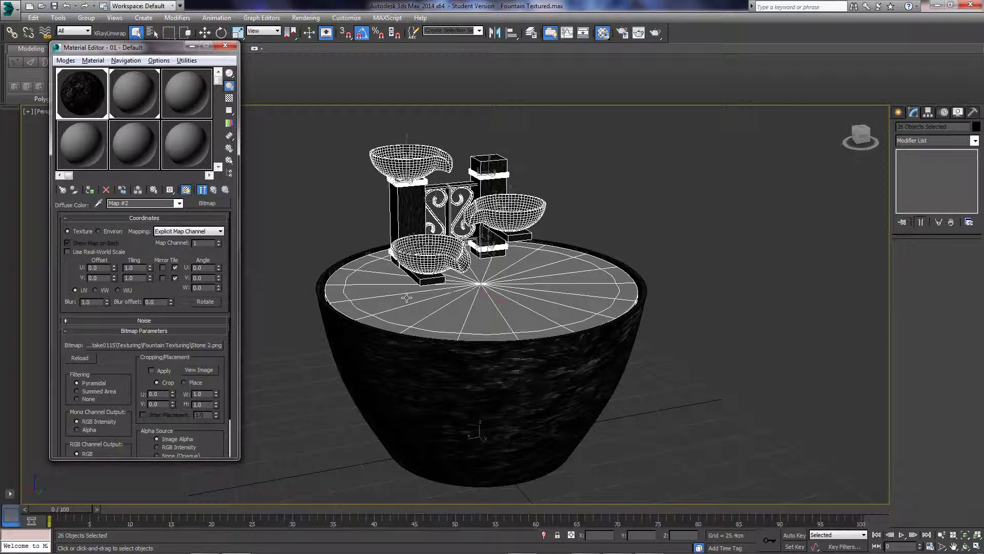
pyautogui.moveTo(123, 100); pyautogui.dragTo(431, 281)
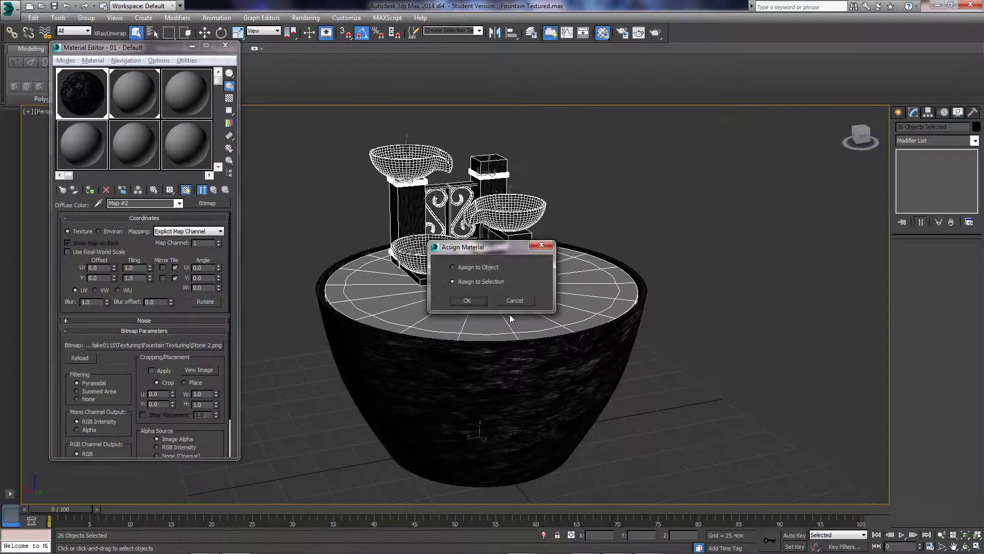
pyautogui.click(467, 300)
# Add a UVW Map modifier to the large outer bowl
pyautogui.click(534, 362)
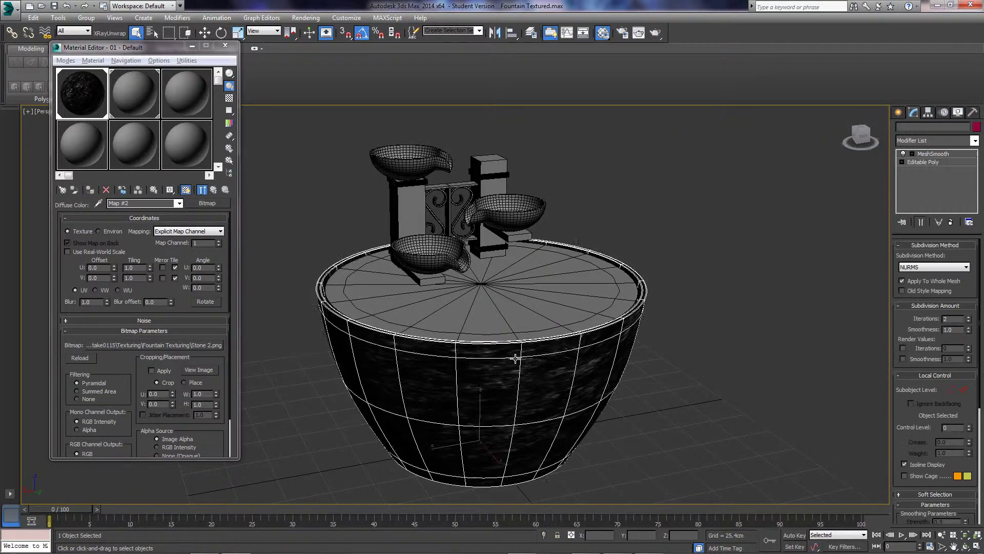
pyautogui.scroll(3, 514, 354)
pyautogui.scroll(-3, 520, 350)
pyautogui.click(637, 360)
pyautogui.scroll(3, 532, 355)
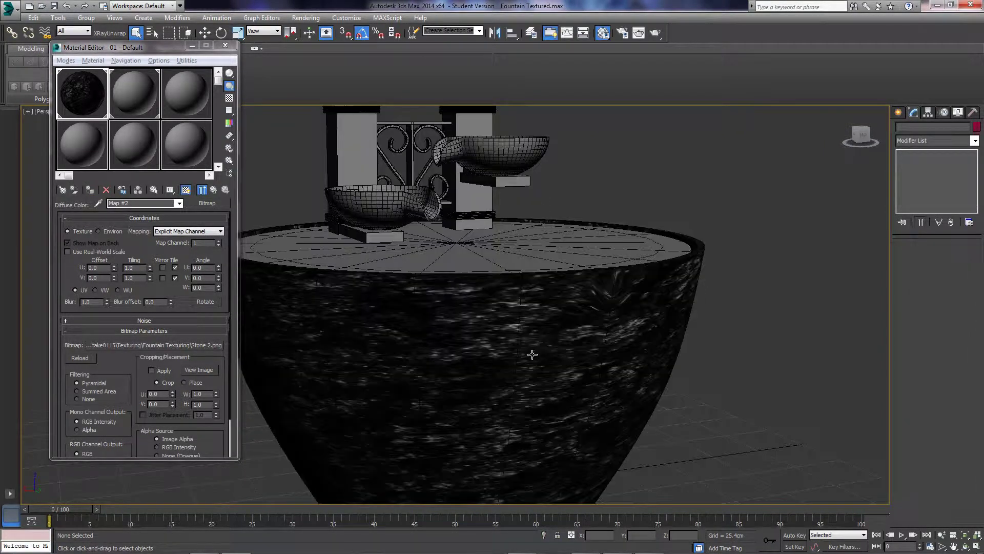
pyautogui.click(532, 355)
pyautogui.click(975, 140)
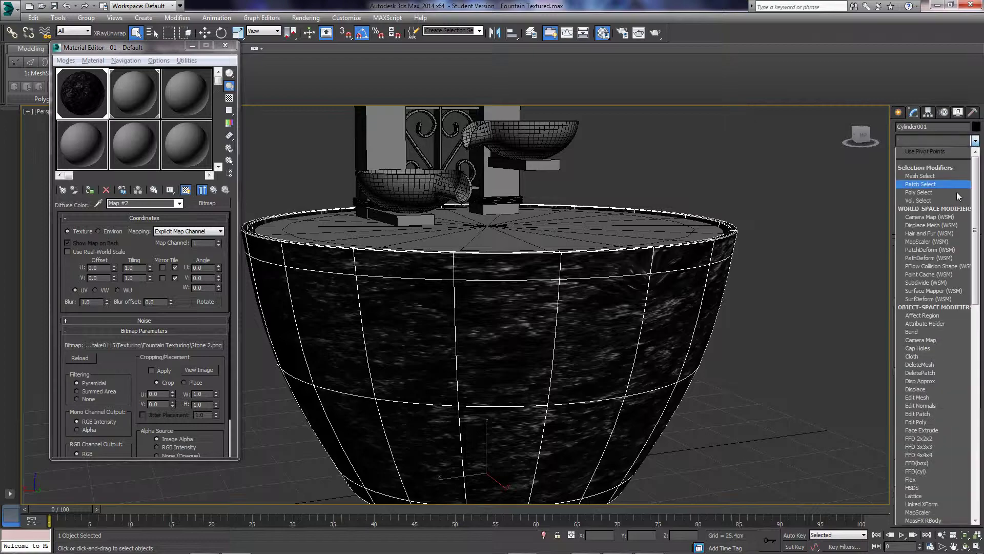
pyautogui.moveTo(978, 187); pyautogui.dragTo(978, 407)
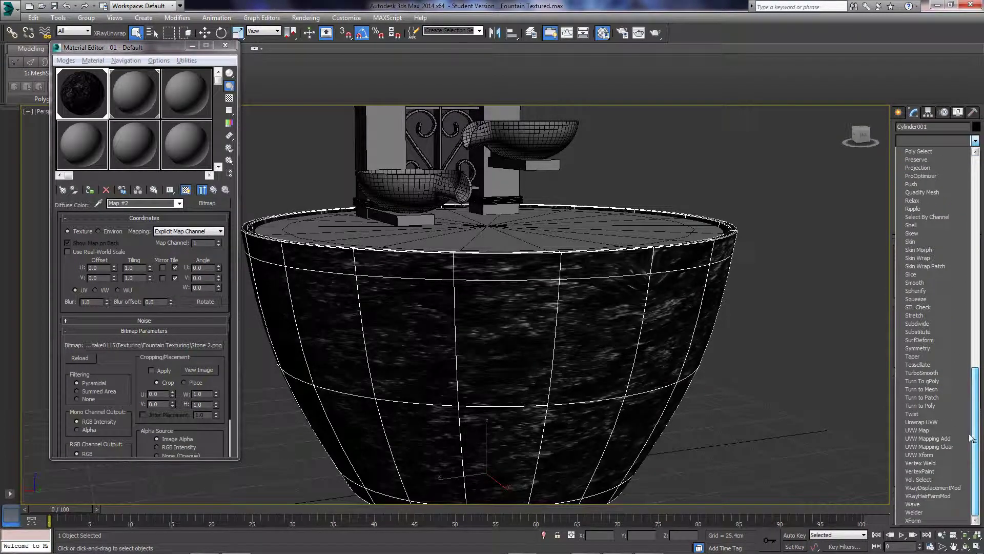
pyautogui.click(923, 435)
pyautogui.moveTo(540, 361)
pyautogui.keyDown('alt'); pyautogui.mouseDown(button='middle')
pyautogui.moveTo(527, 338)
pyautogui.moveTo(546, 353)
pyautogui.mouseUp(button='middle'); pyautogui.keyUp('alt')
pyautogui.scroll(-5, 682, 355)
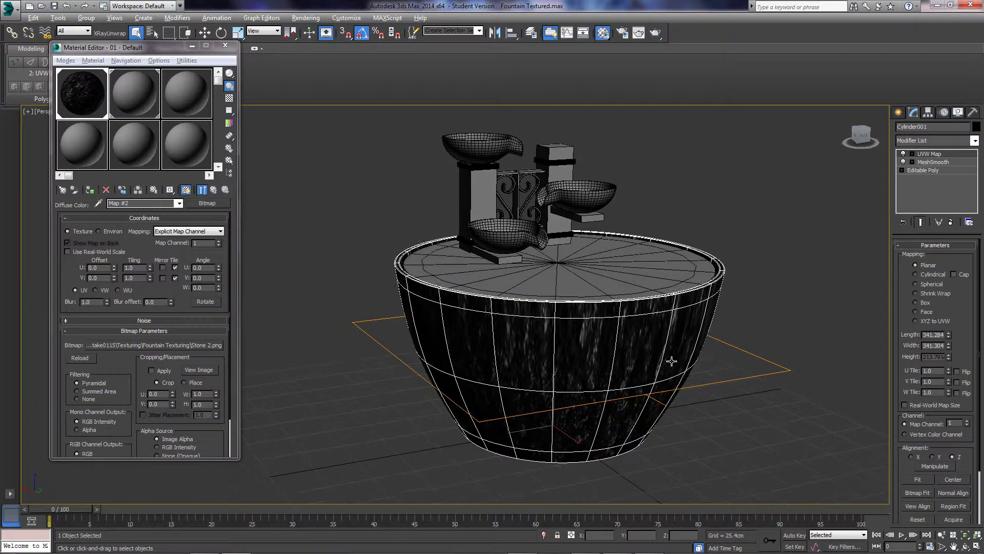
# Try Shrink Wrap mapping on the outer bowl's UVW Map, and switch the mapping to Box instead
pyautogui.keyDown('alt'); pyautogui.moveTo(670, 362); pyautogui.dragTo(669, 372, button='middle'); pyautogui.keyUp('alt')
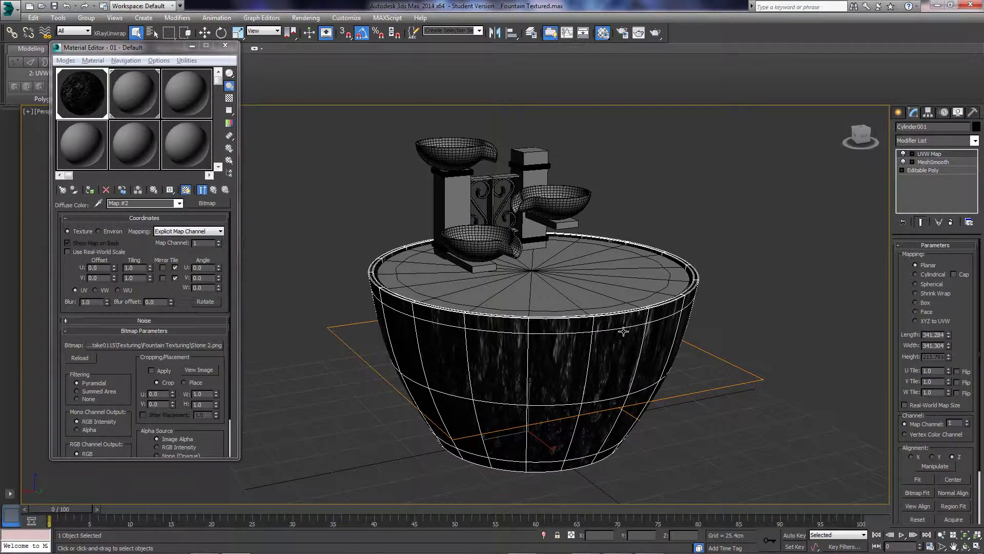
pyautogui.keyDown('alt'); pyautogui.moveTo(623, 331); pyautogui.dragTo(628, 359, button='middle'); pyautogui.keyUp('alt')
pyautogui.moveTo(516, 388); pyautogui.dragTo(486, 386, button='middle')
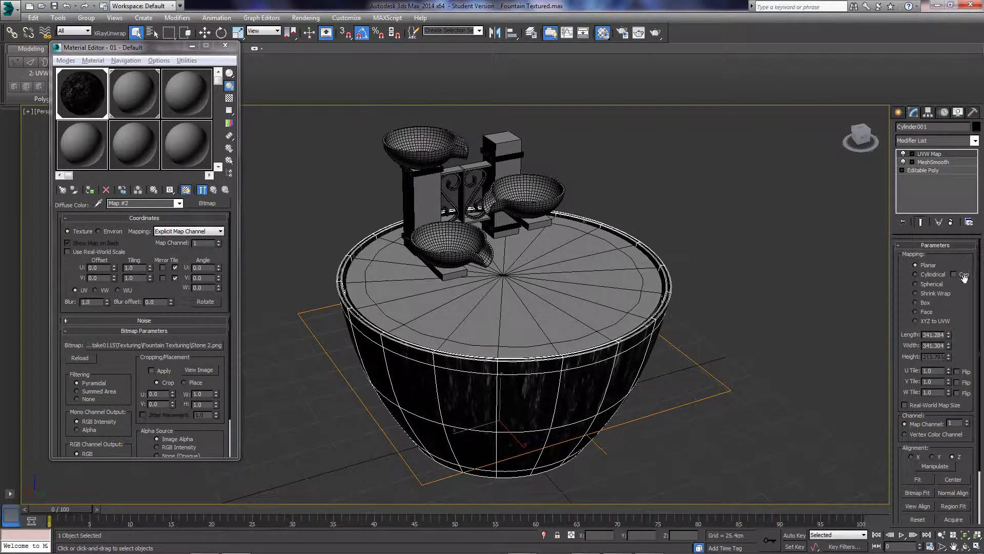
pyautogui.click(925, 294)
pyautogui.keyDown('alt'); pyautogui.moveTo(611, 382); pyautogui.dragTo(606, 352, button='middle'); pyautogui.keyUp('alt')
pyautogui.click(915, 303)
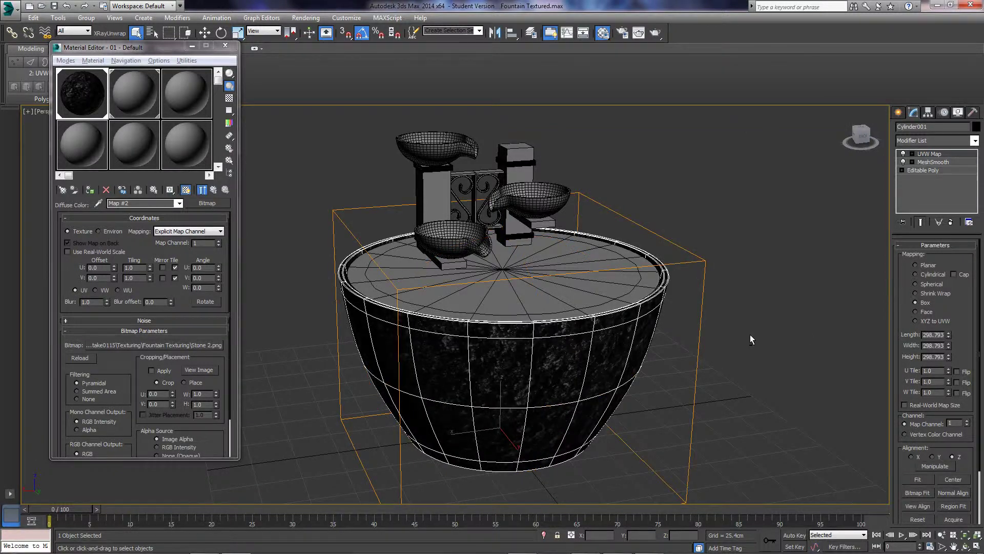
pyautogui.keyDown('alt'); pyautogui.moveTo(749, 334); pyautogui.dragTo(666, 315, button='middle'); pyautogui.keyUp('alt')
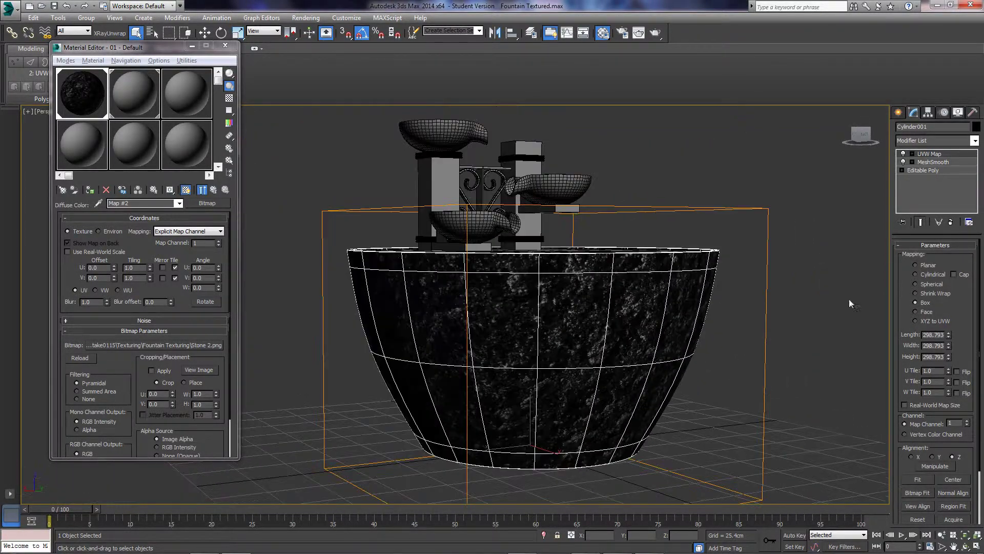
# Try Face mapping on the outer bowl, inspect the texture, and return to Box mapping
pyautogui.click(920, 311)
pyautogui.scroll(8, 578, 334)
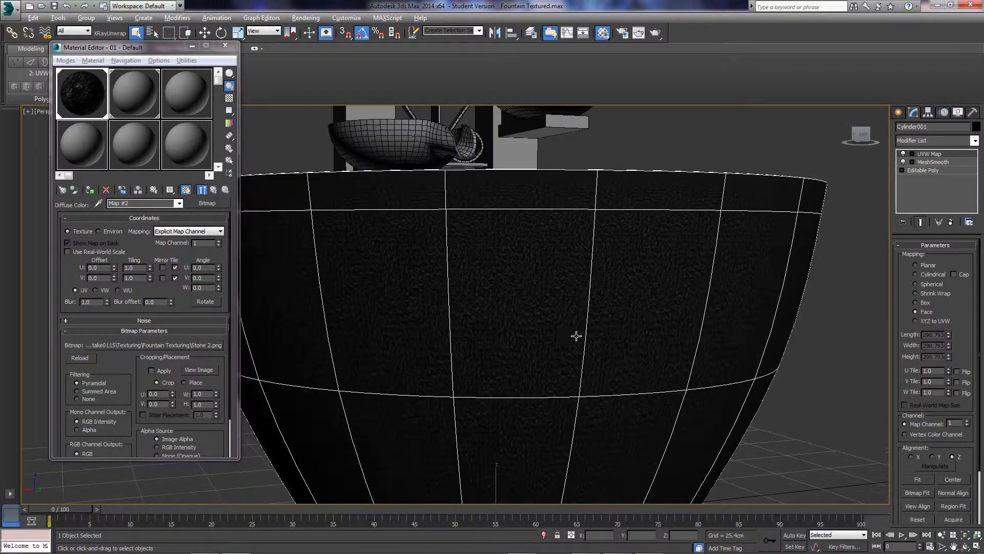
pyautogui.scroll(-5, 534, 305)
pyautogui.scroll(-3, 534, 305)
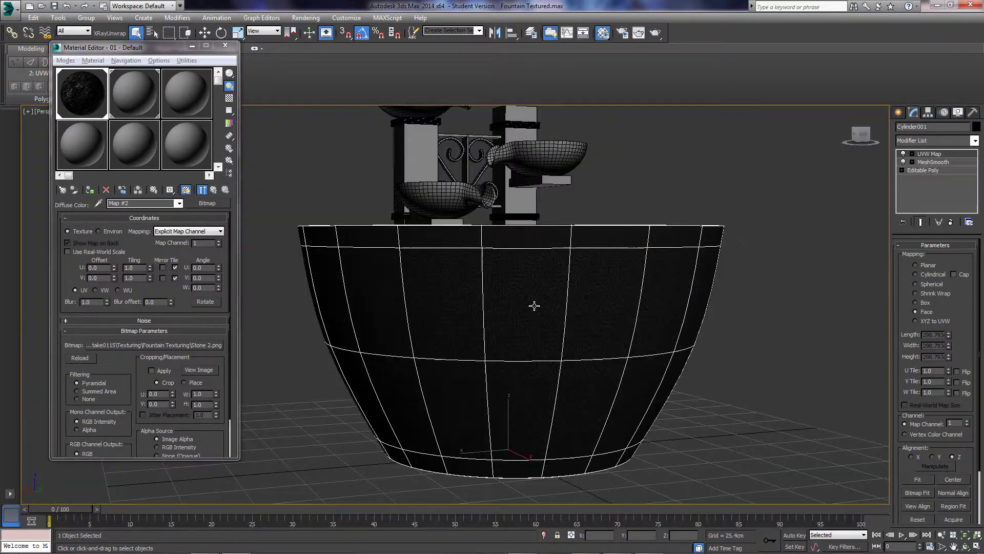
pyautogui.moveTo(534, 305)
pyautogui.keyDown('alt'); pyautogui.mouseDown(button='middle')
pyautogui.moveTo(551, 316)
pyautogui.moveTo(531, 308)
pyautogui.mouseUp(button='middle'); pyautogui.keyUp('alt')
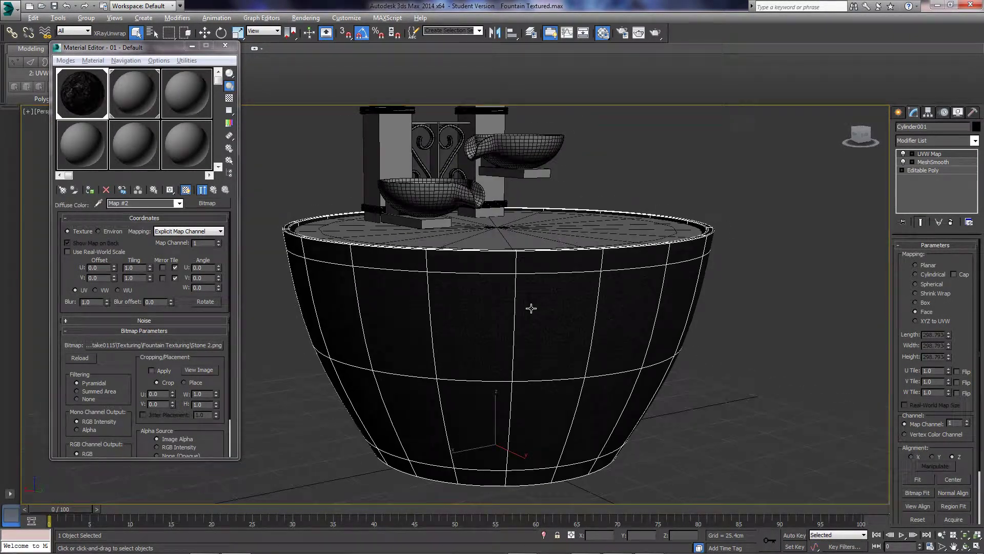
pyautogui.click(916, 302)
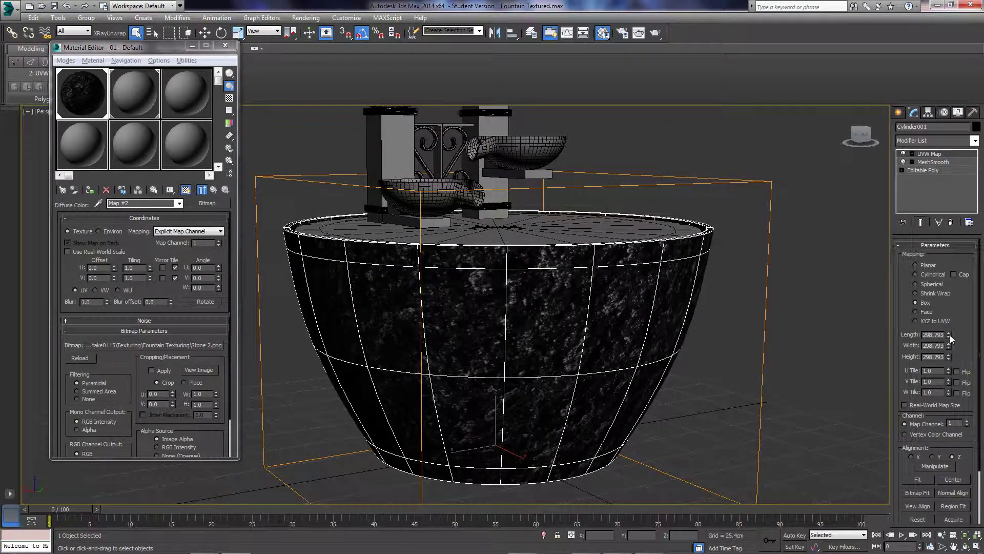
# Increase the length of the bowl's box mapping to about 408 cm and inspect the texture stretching
pyautogui.moveTo(949, 336)
pyautogui.mouseDown()
pyautogui.moveTo(952, 319)
pyautogui.moveTo(919, 345)
pyautogui.moveTo(946, 320)
pyautogui.mouseUp()
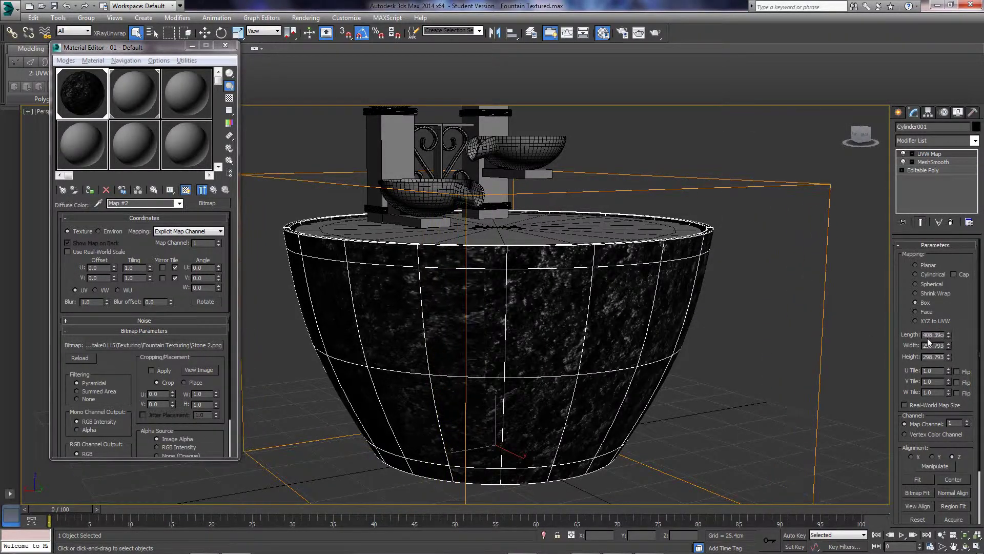
pyautogui.moveTo(621, 345); pyautogui.dragTo(562, 303, button='middle')
pyautogui.scroll(-3, 638, 344)
pyautogui.scroll(5, 658, 347)
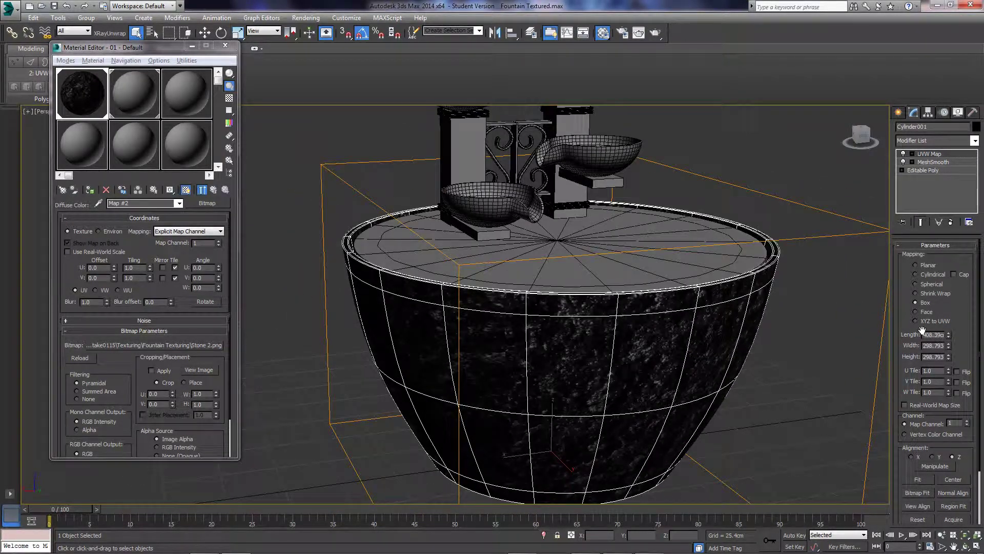
# Set the length, width and height of the bowl's box mapping to 100 cm each
pyautogui.write('100')
pyautogui.press('Tab')
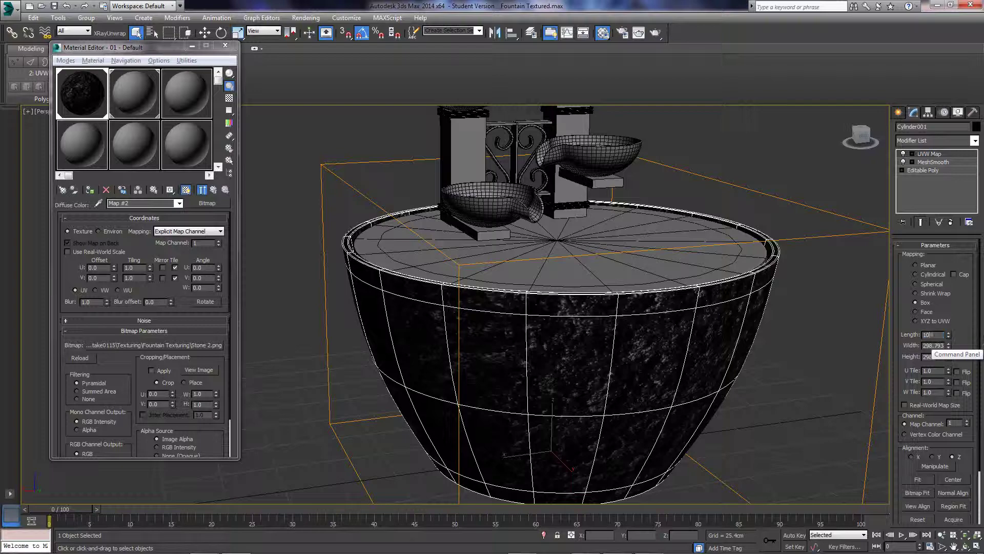
pyautogui.write('100')
pyautogui.press('Tab')
pyautogui.write('100')
pyautogui.press('Tab')
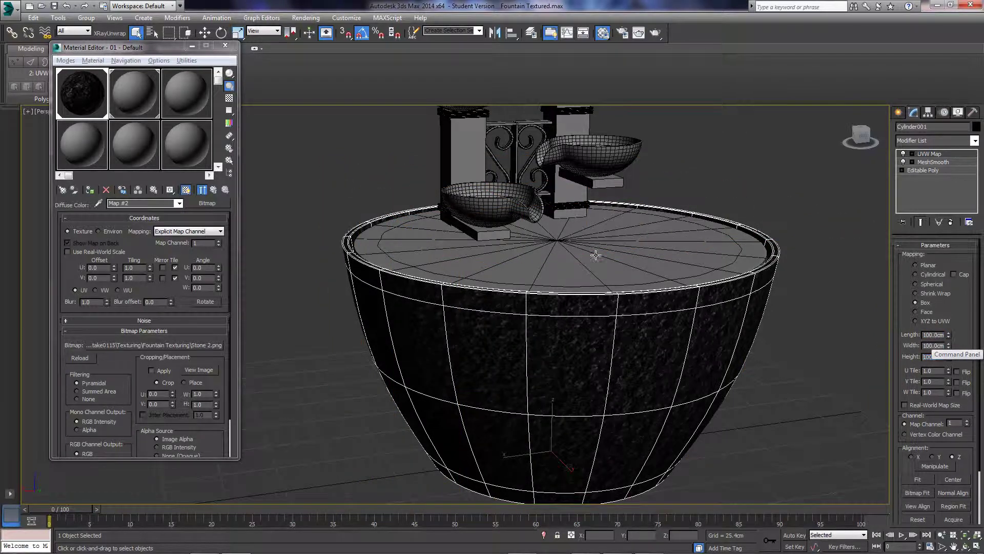
pyautogui.keyDown('alt'); pyautogui.moveTo(596, 256); pyautogui.dragTo(528, 282, button='middle'); pyautogui.keyUp('alt')
# Assign the stone material to the round top disc inside the bowl
pyautogui.click(527, 283)
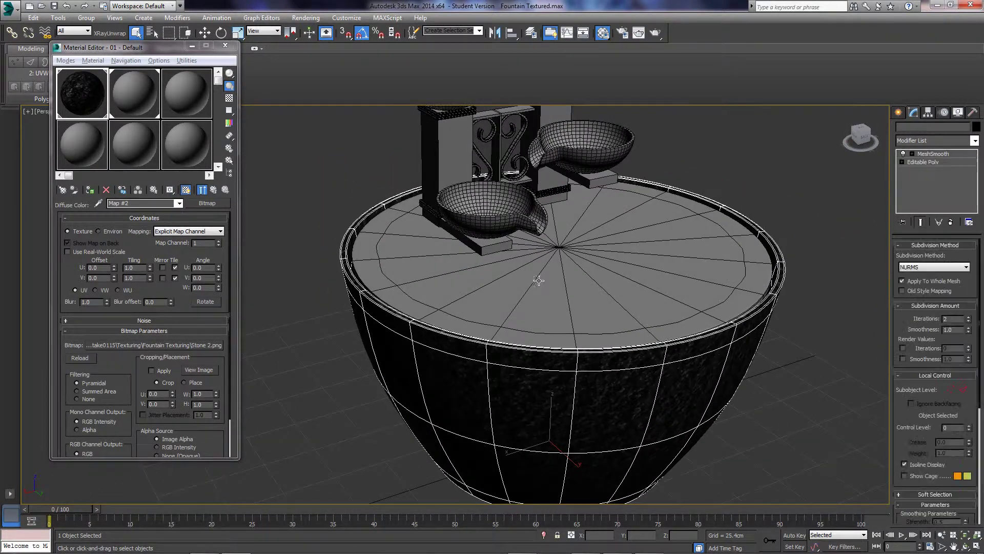
pyautogui.moveTo(82, 93); pyautogui.dragTo(451, 283)
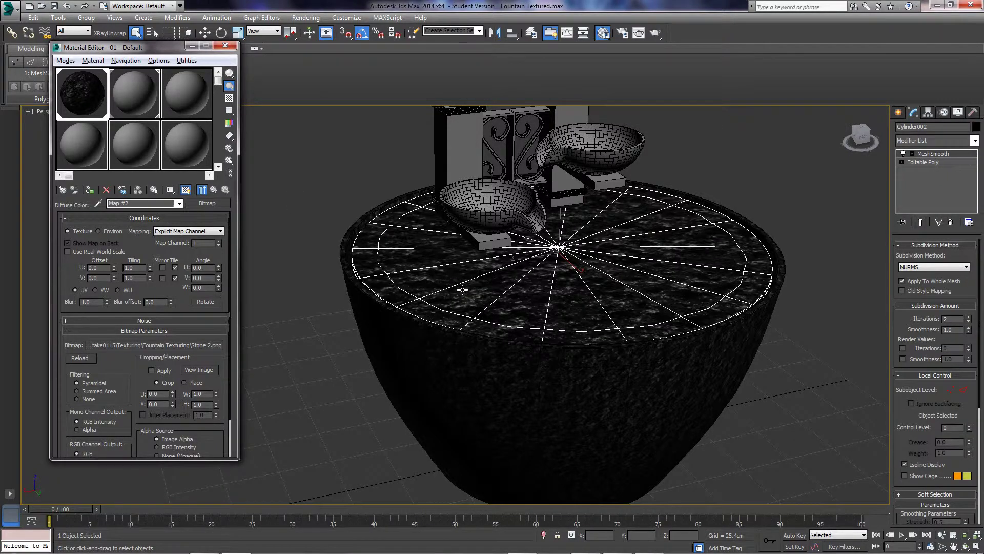
pyautogui.keyDown('alt'); pyautogui.moveTo(462, 290); pyautogui.dragTo(476, 338, button='middle'); pyautogui.keyUp('alt')
# Add a UVW Map modifier to the round top disc inside the large bowl
pyautogui.click(765, 280)
pyautogui.click(716, 262)
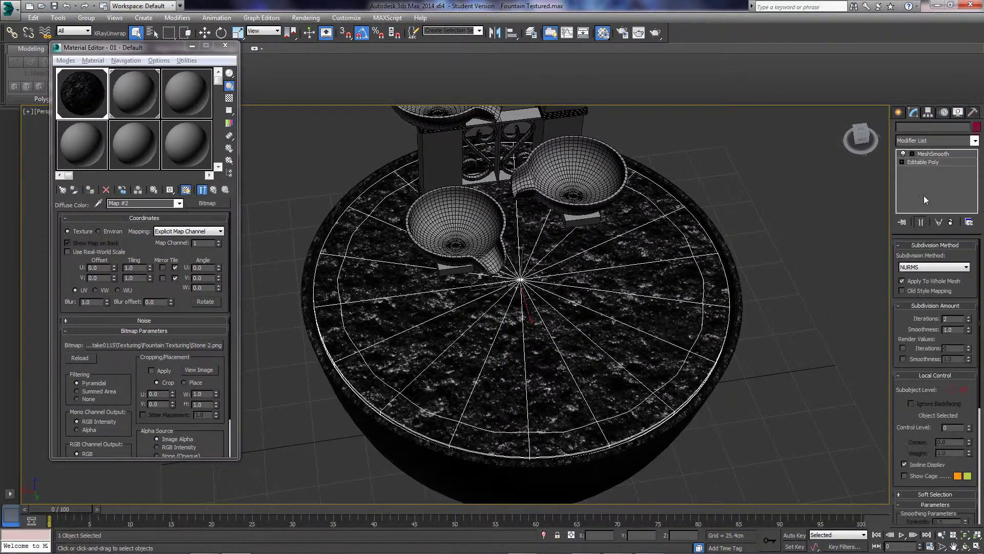
pyautogui.click(936, 140)
pyautogui.scroll(-5, 928, 333)
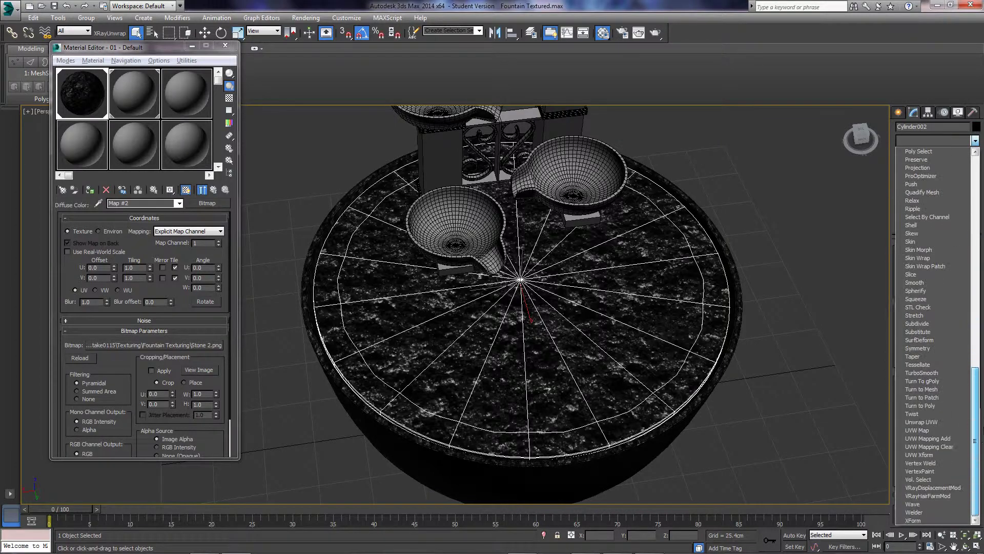
pyautogui.click(917, 430)
# Inspect the scale of the stone texture across the top disc up close and from several angles
pyautogui.keyDown('alt'); pyautogui.moveTo(813, 285); pyautogui.dragTo(769, 336, button='middle'); pyautogui.keyUp('alt')
pyautogui.click(768, 336)
pyautogui.scroll(5, 666, 339)
pyautogui.scroll(-5, 666, 340)
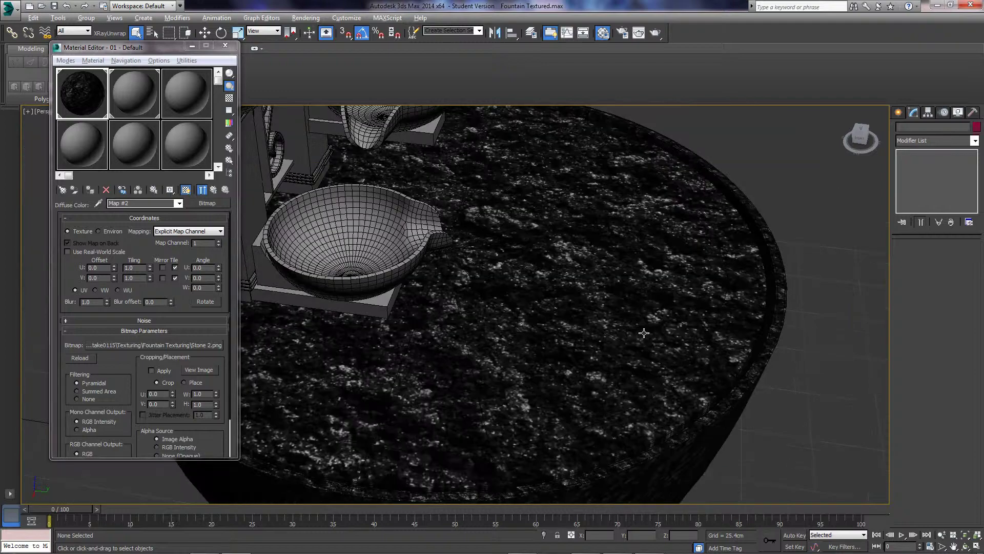
pyautogui.keyDown('alt'); pyautogui.moveTo(666, 340); pyautogui.dragTo(598, 237, button='middle'); pyautogui.keyUp('alt')
pyautogui.click(598, 238)
pyautogui.scroll(-3, 680, 291)
pyautogui.keyDown('alt'); pyautogui.moveTo(679, 291); pyautogui.dragTo(675, 359, button='middle'); pyautogui.keyUp('alt')
# Try a length and width of 40 cm for the top disc's planar mapping and check the texture
pyautogui.moveTo(926, 333); pyautogui.dragTo(978, 335)
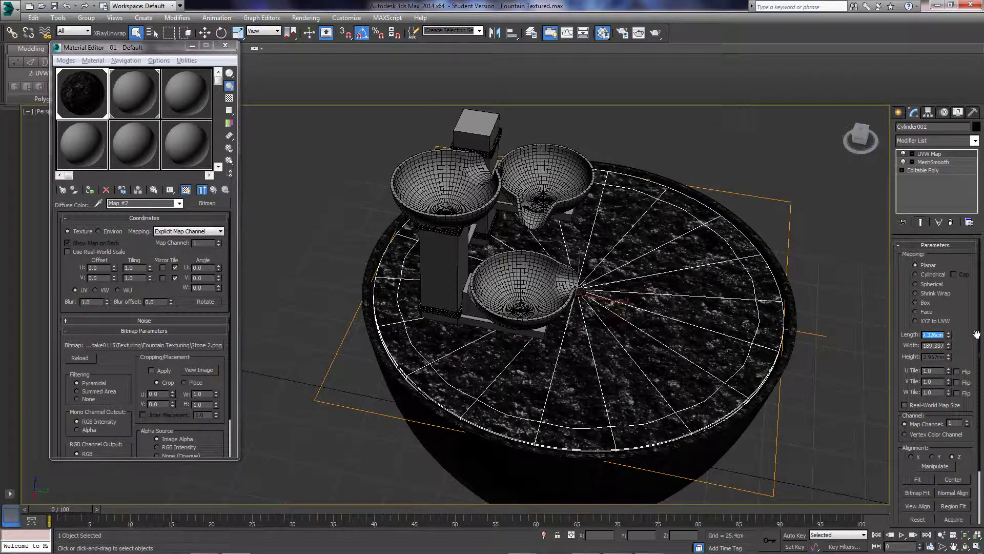
pyautogui.write('40')
pyautogui.press('Tab')
pyautogui.write('40')
pyautogui.press('Tab')
pyautogui.write('40')
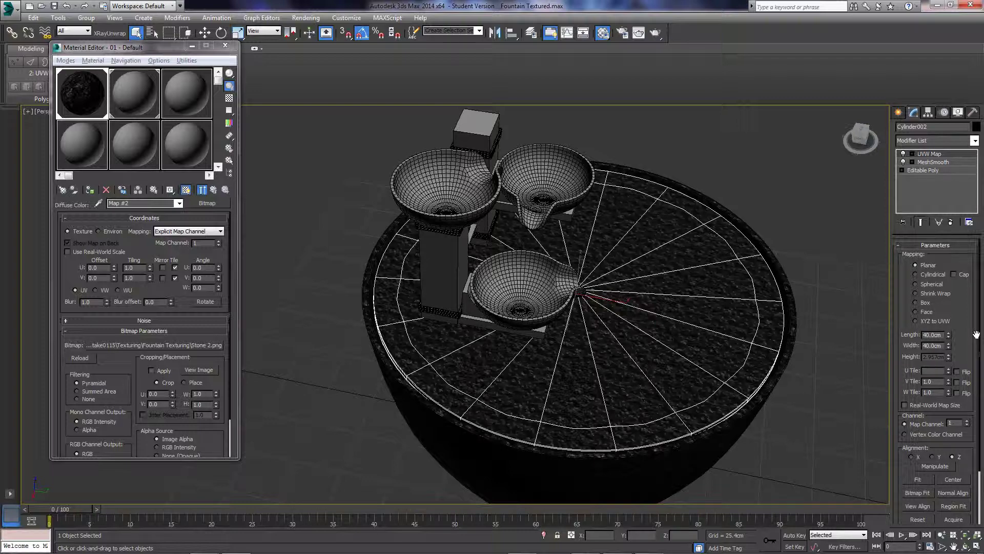
pyautogui.keyDown('alt'); pyautogui.moveTo(860, 282); pyautogui.dragTo(821, 340, button='middle'); pyautogui.keyUp('alt')
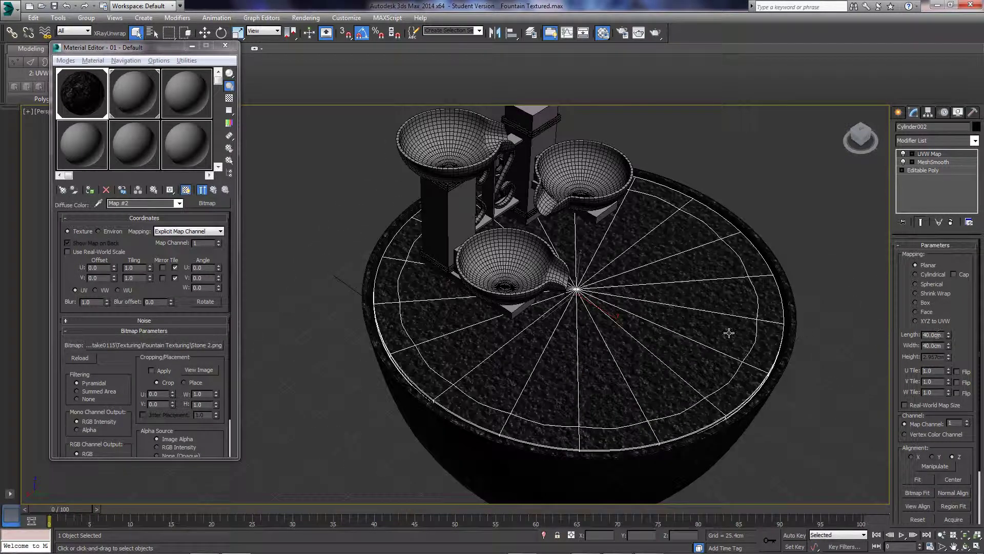
pyautogui.scroll(5, 729, 333)
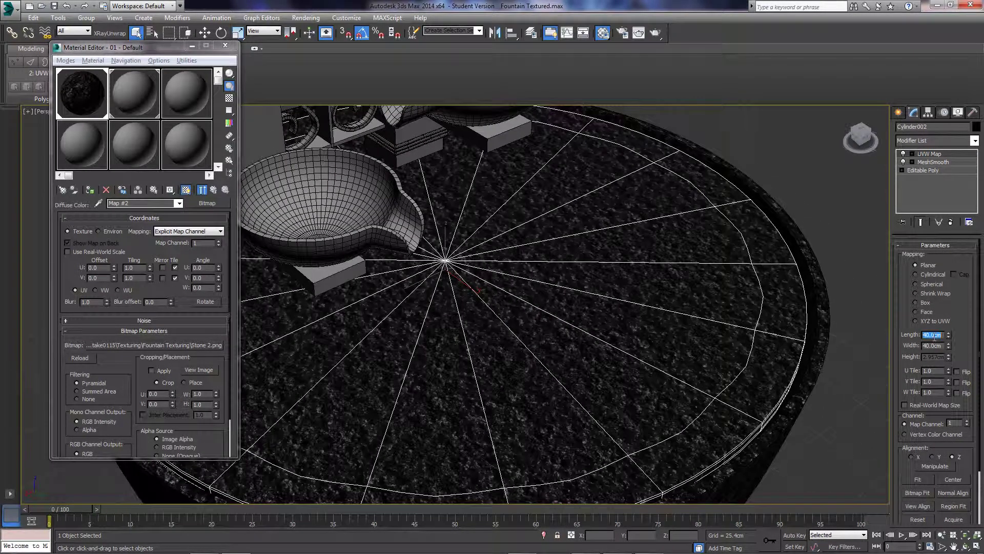
# Try a length and width of 100 cm for the disc's planar mapping and compare it with the bowl
pyautogui.write('100')
pyautogui.press('Tab')
pyautogui.write('100')
pyautogui.press('Tab')
pyautogui.moveTo(435, 186); pyautogui.dragTo(437, 186, button='middle')
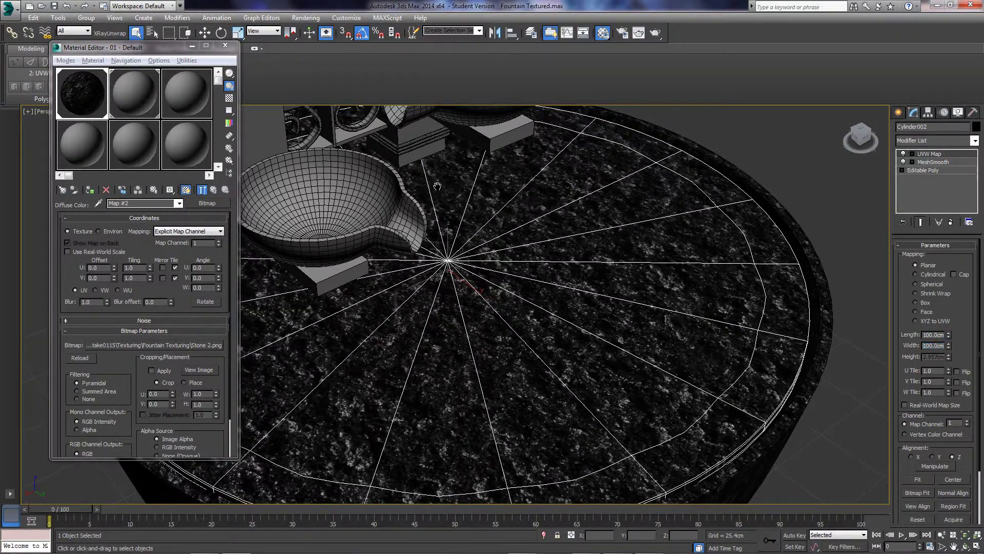
pyautogui.scroll(-3, 438, 186)
pyautogui.keyDown('alt'); pyautogui.moveTo(451, 225); pyautogui.dragTo(477, 222, button='middle'); pyautogui.keyUp('alt')
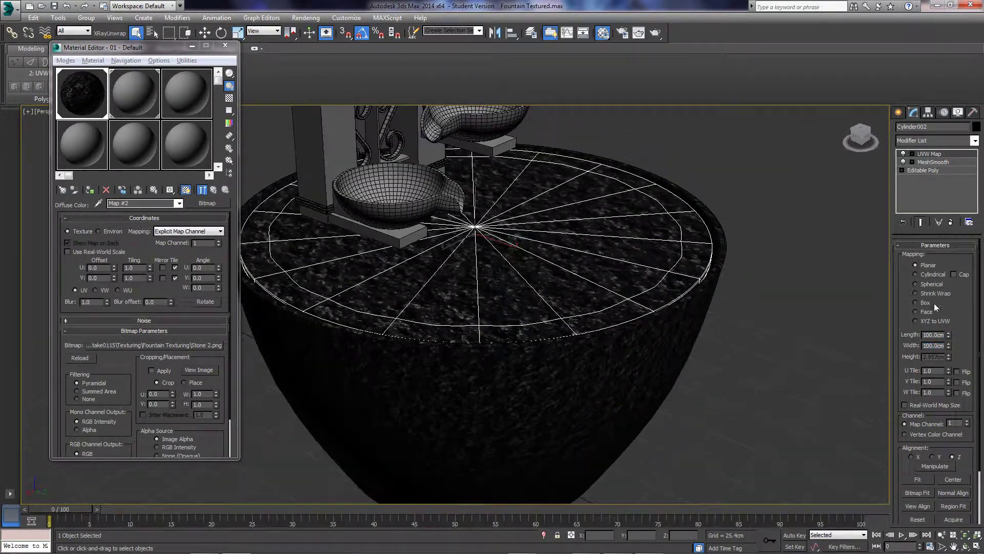
# Set the length and width of the top disc's planar mapping to 80 cm each
pyautogui.doubleClick(933, 335)
pyautogui.write('80')
pyautogui.press('Tab')
pyautogui.write('80')
pyautogui.press('Tab')
pyautogui.keyDown('alt'); pyautogui.moveTo(544, 205); pyautogui.dragTo(421, 251, button='middle'); pyautogui.keyUp('alt')
pyautogui.scroll(3, 421, 251)
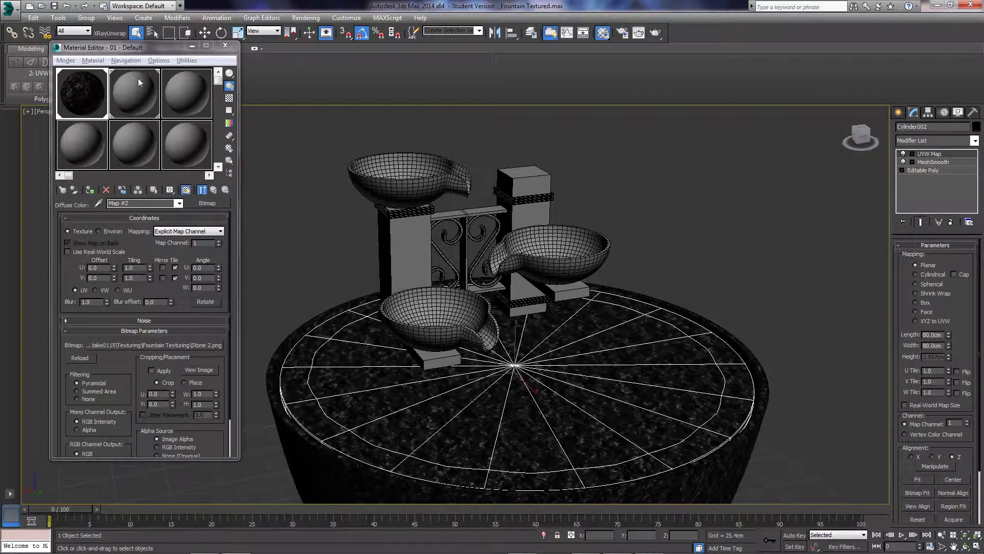
# Copy the dark stone material into an unused sample slot and rename the copy as Bowls
pyautogui.moveTo(80, 100); pyautogui.dragTo(187, 96)
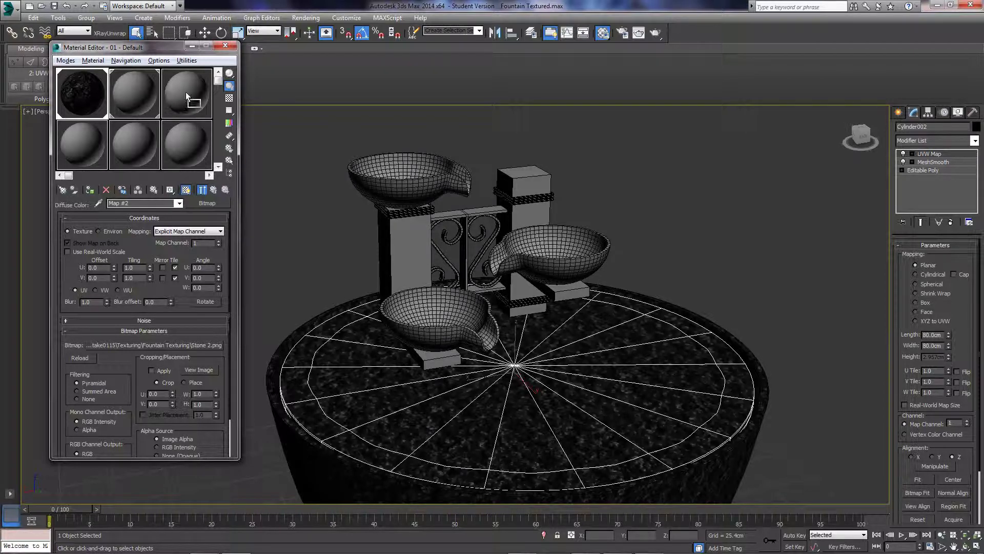
pyautogui.moveTo(82, 133); pyautogui.dragTo(83, 135)
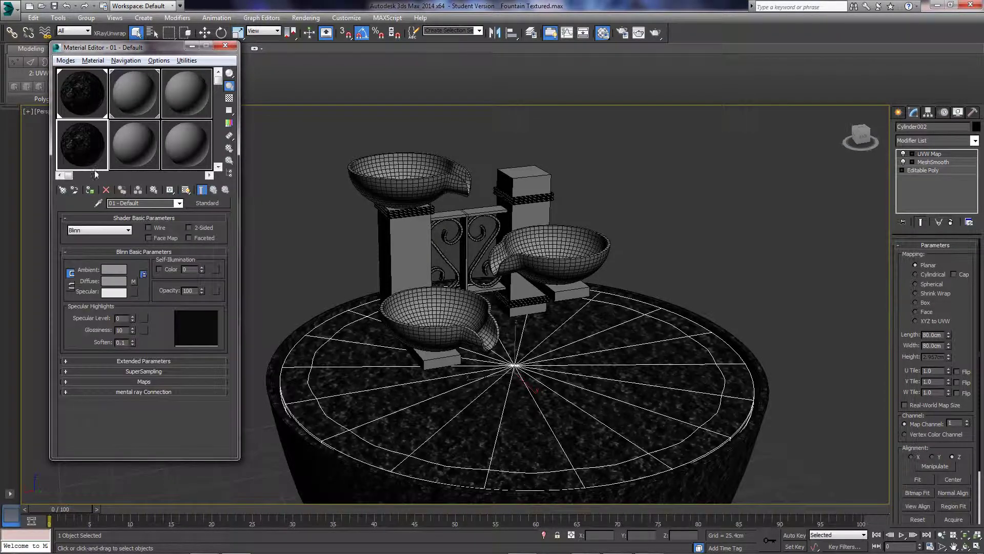
pyautogui.click(145, 205)
pyautogui.hotkey('ctrl', 'a')
pyautogui.write('Bowls')
pyautogui.press('Return')
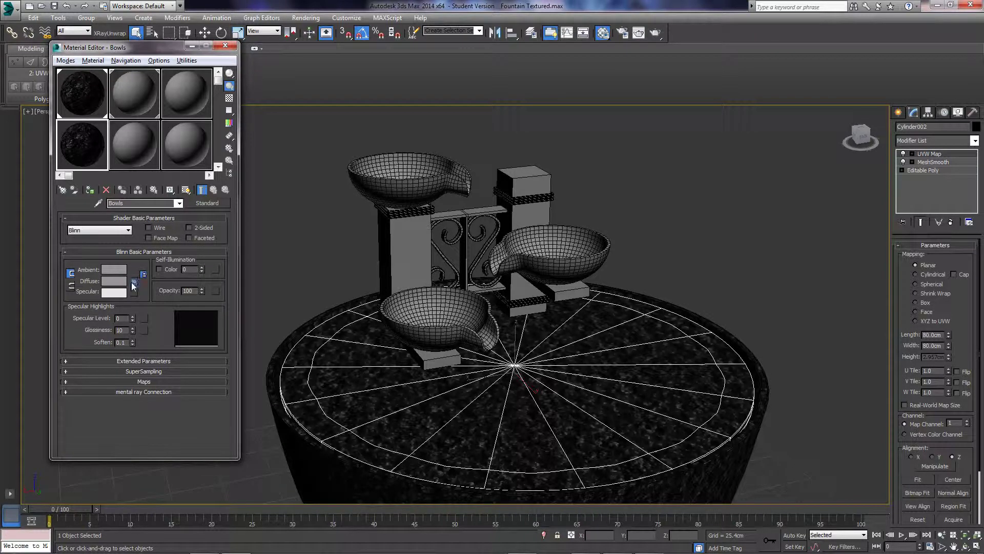
# Replace the diffuse bitmap of the Bowls material with the Stone 2 Light image
pyautogui.click(134, 280)
pyautogui.doubleClick(174, 340)
pyautogui.click(173, 346)
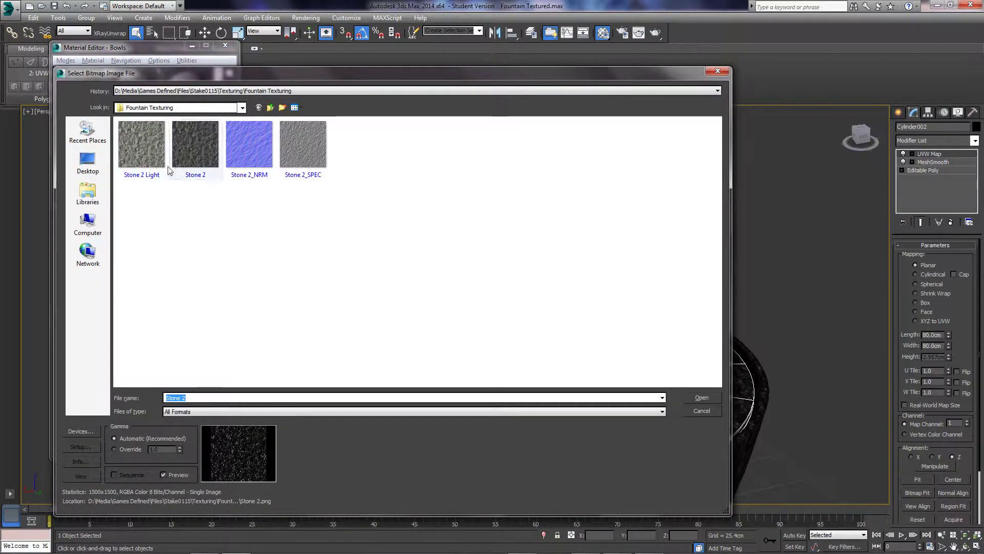
pyautogui.doubleClick(141, 149)
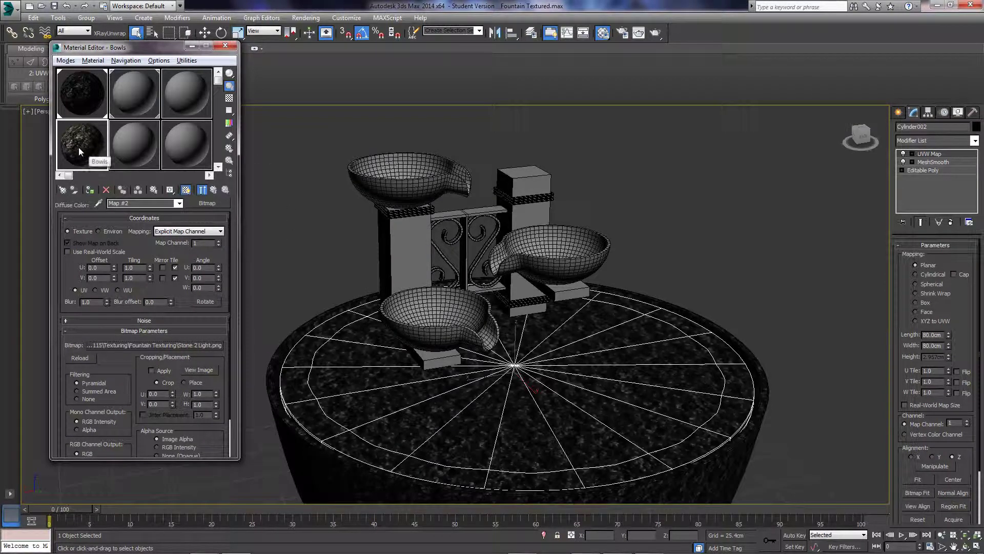
# Assign the Bowls material to all three small spouted bowls
pyautogui.moveTo(79, 146); pyautogui.dragTo(365, 189)
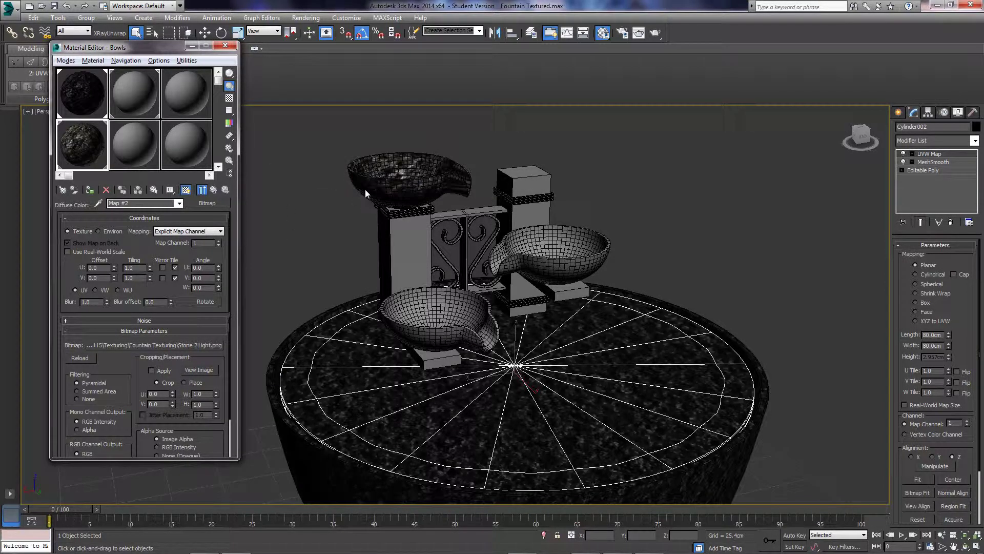
pyautogui.click(468, 305)
pyautogui.keyDown('ctrl'); pyautogui.click(551, 254); pyautogui.keyUp('ctrl')
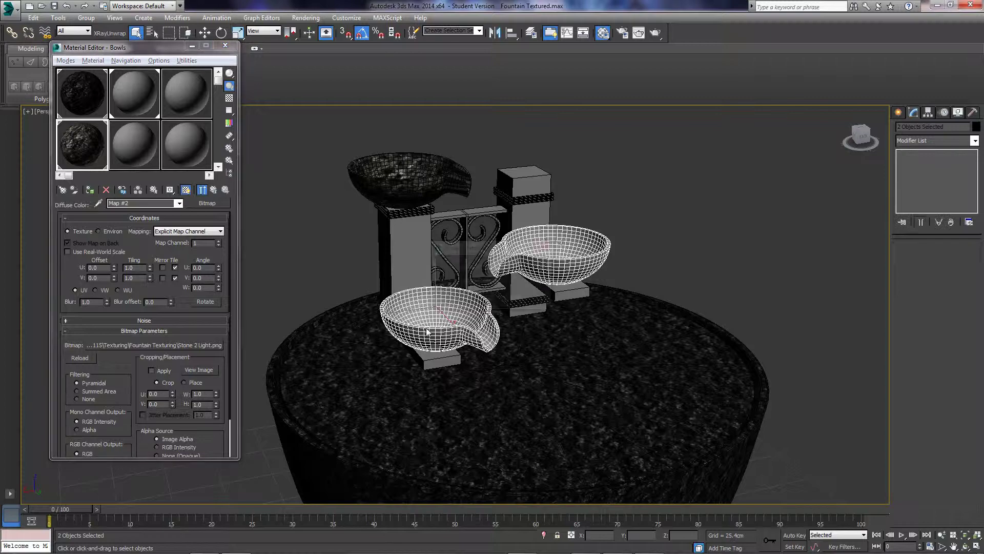
pyautogui.click(468, 300)
pyautogui.click(668, 252)
pyautogui.scroll(5, 654, 242)
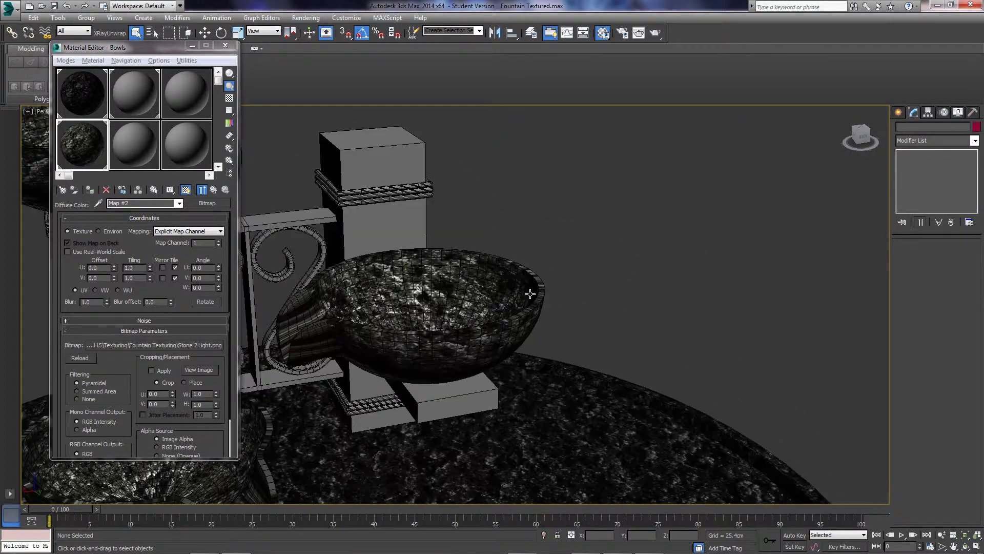
# Select the three small bowls together and add one shared UVW Map modifier to them
pyautogui.keyDown('alt'); pyautogui.moveTo(530, 294); pyautogui.dragTo(556, 316, button='middle'); pyautogui.keyUp('alt')
pyautogui.click(438, 303)
pyautogui.keyDown('alt'); pyautogui.moveTo(438, 303); pyautogui.dragTo(472, 305, button='middle'); pyautogui.keyUp('alt')
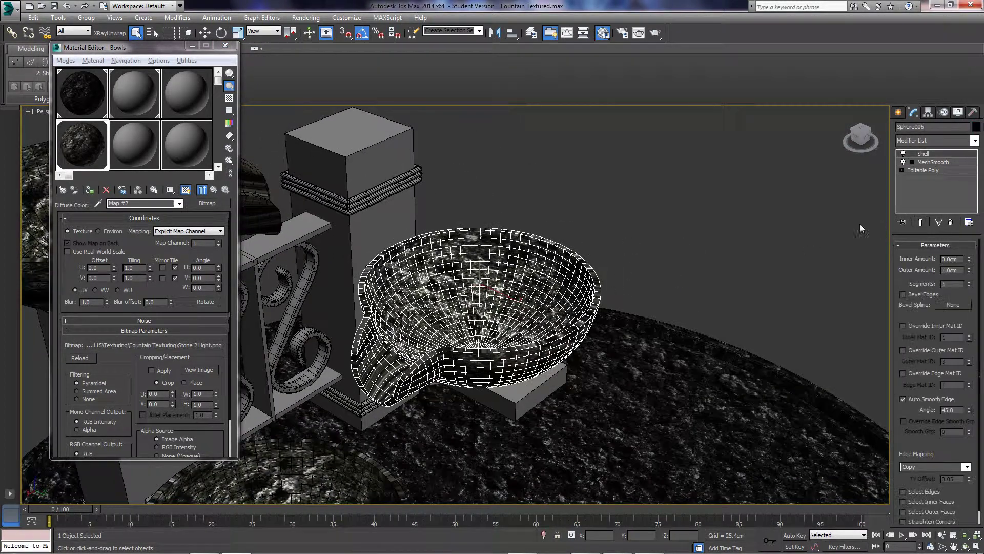
pyautogui.click(974, 141)
pyautogui.scroll(-15, 933, 333)
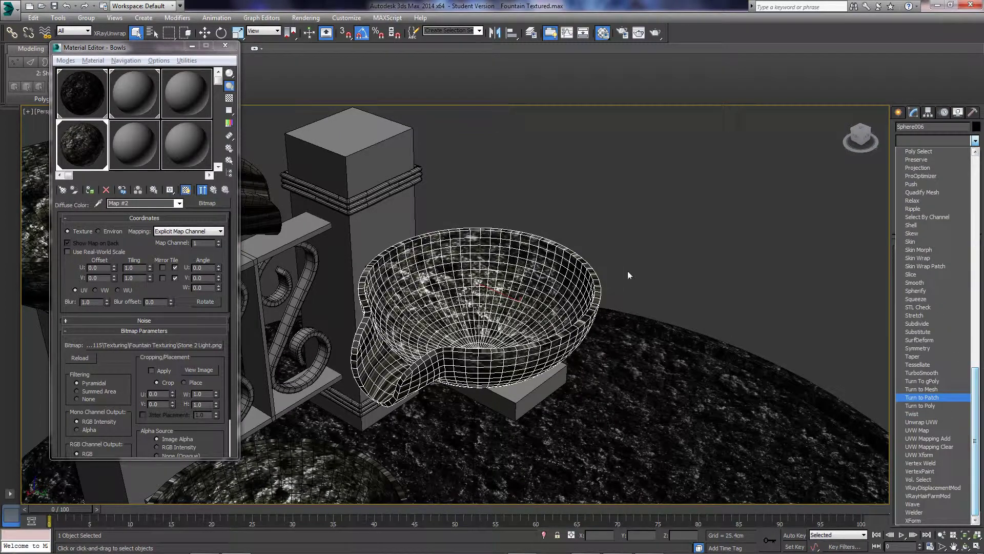
pyautogui.click(686, 232)
pyautogui.scroll(-6, 708, 228)
pyautogui.keyDown('ctrl'); pyautogui.click(527, 210); pyautogui.keyUp('ctrl')
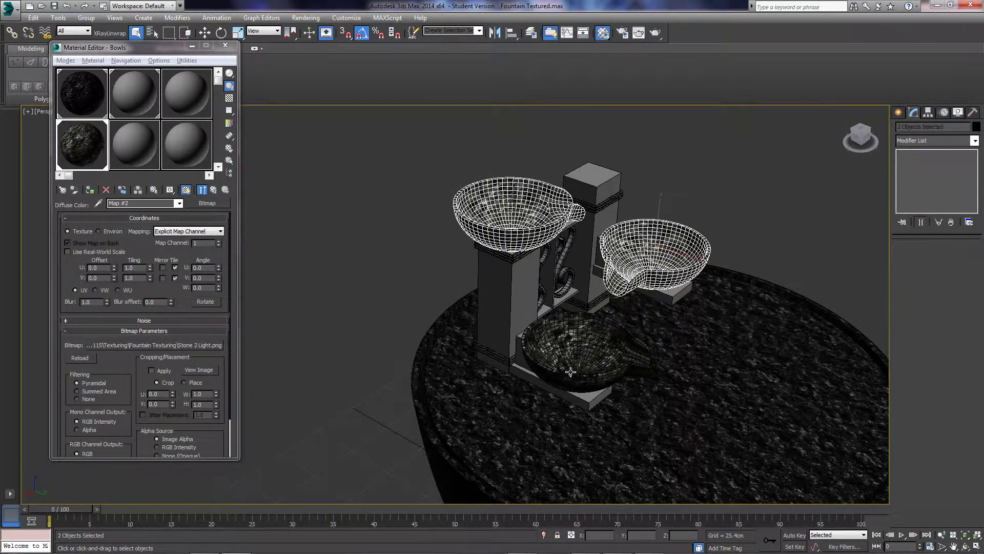
pyautogui.keyDown('ctrl'); pyautogui.click(571, 371); pyautogui.keyUp('ctrl')
pyautogui.click(974, 141)
pyautogui.moveTo(976, 174); pyautogui.dragTo(978, 505)
pyautogui.click(920, 423)
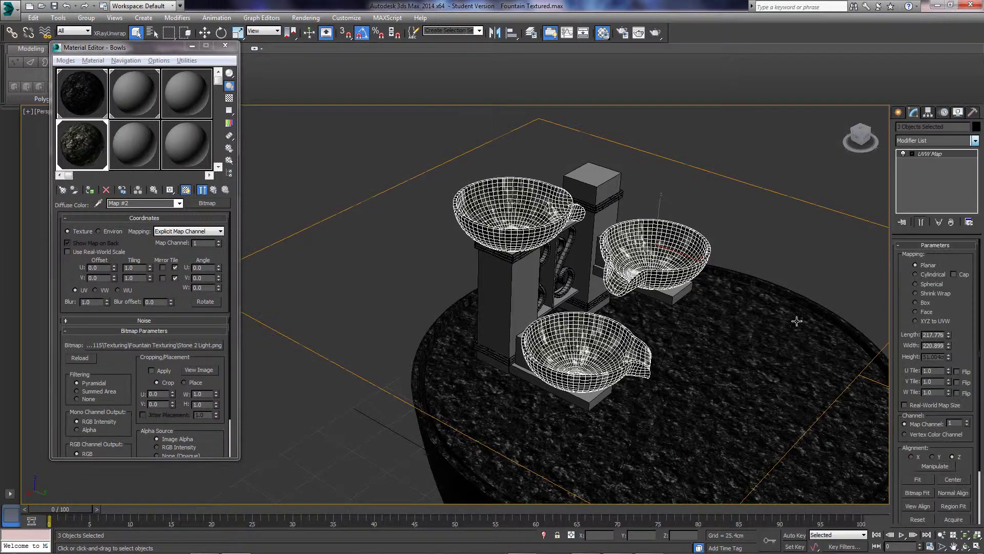
# Switch the mapping of the three small bowls to Box
pyautogui.scroll(10, 790, 303)
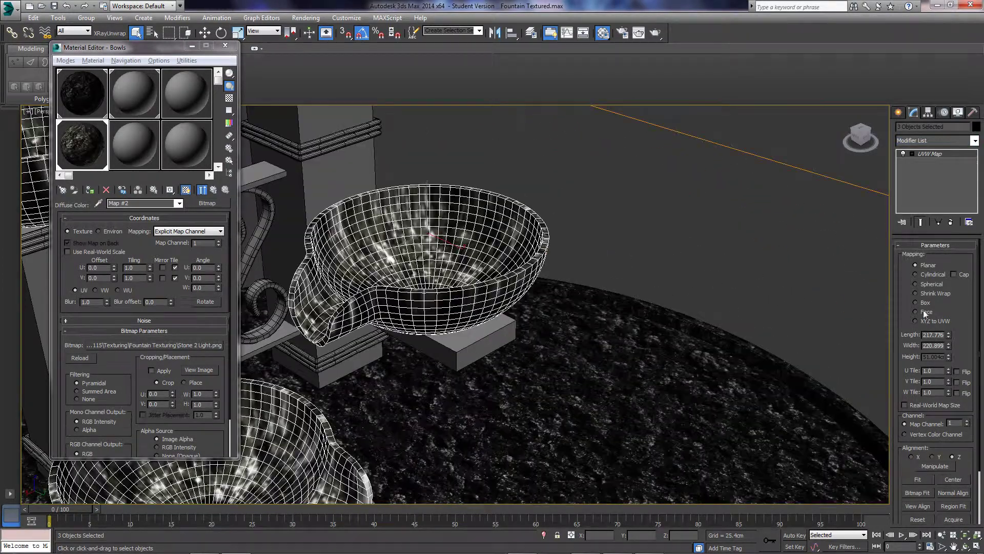
pyautogui.click(916, 302)
pyautogui.scroll(-10, 714, 231)
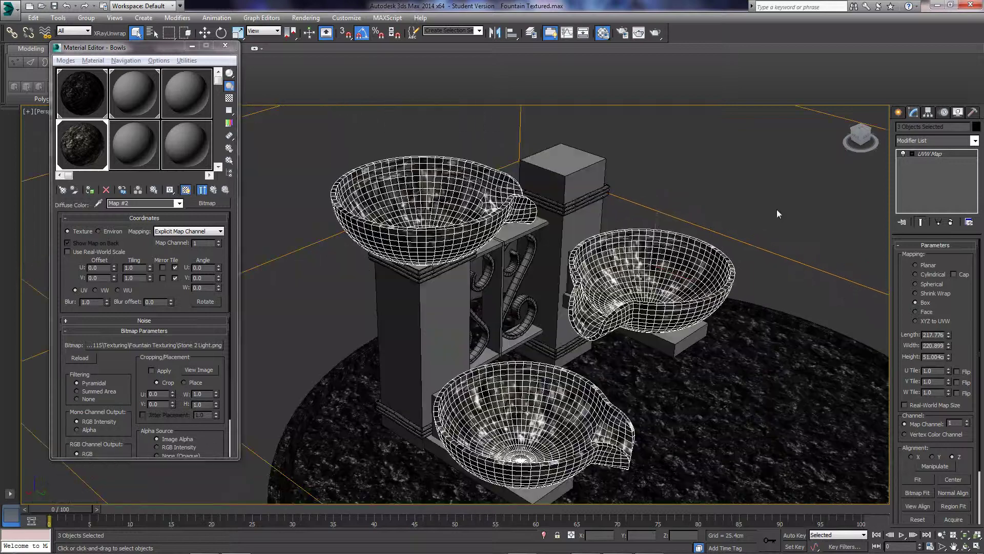
# Try Cylindrical mapping on the small bowl beside the rear pillar and return to Box mapping
pyautogui.click(777, 210)
pyautogui.scroll(6, 737, 240)
pyautogui.click(685, 288)
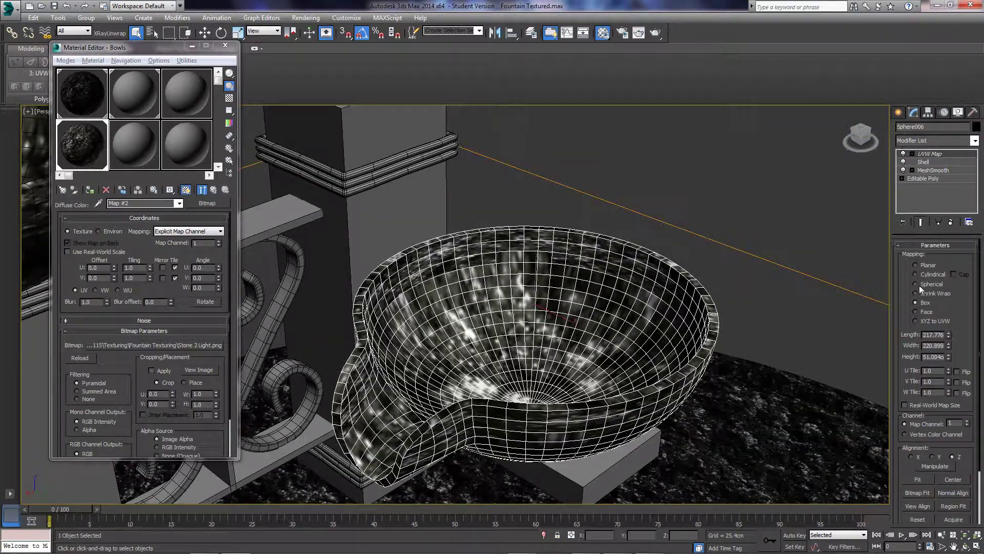
pyautogui.click(916, 274)
pyautogui.click(915, 301)
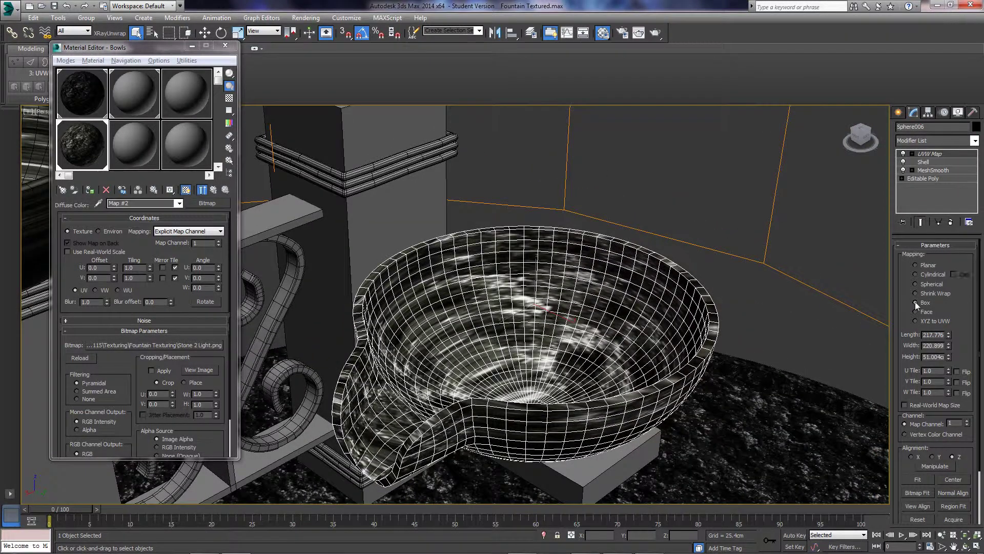
# Set the length, width and height of the small bowls' box mapping to 40 cm each
pyautogui.moveTo(929, 336); pyautogui.dragTo(983, 351)
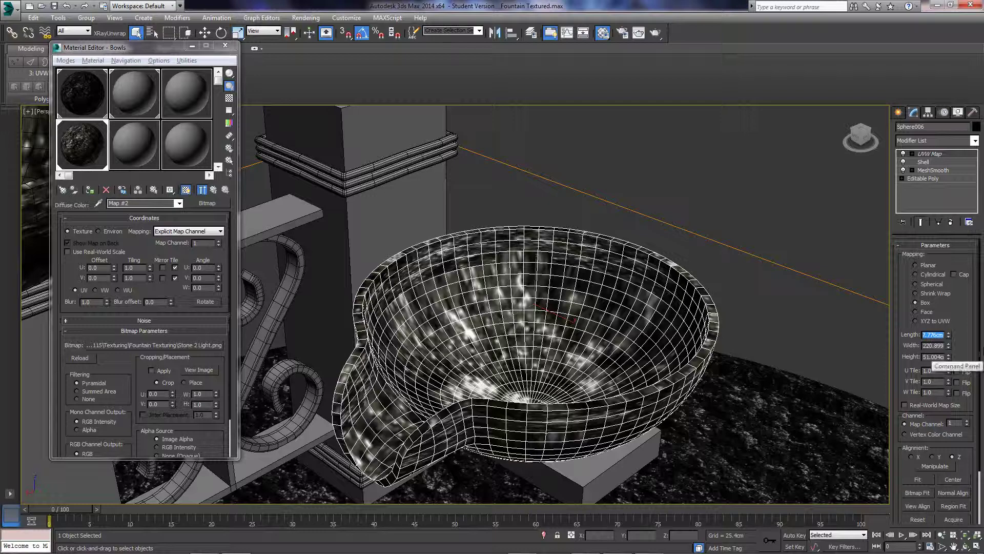
pyautogui.write('40')
pyautogui.press('Tab')
pyautogui.write('40')
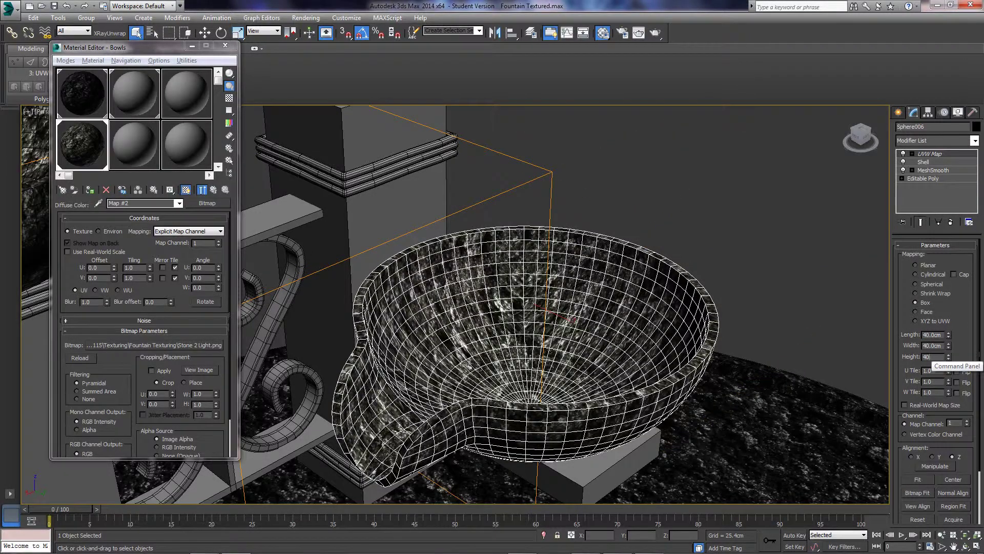
pyautogui.press('Return')
pyautogui.click(784, 261)
# Inspect the light stone texture on the three small bowls up close and against the whole fountain
pyautogui.keyDown('alt'); pyautogui.moveTo(700, 275); pyautogui.dragTo(488, 378, button='middle'); pyautogui.keyUp('alt')
pyautogui.scroll(5, 757, 248)
pyautogui.scroll(-8, 573, 209)
pyautogui.click(484, 416)
pyautogui.keyDown('alt'); pyautogui.moveTo(484, 416); pyautogui.dragTo(497, 379, button='middle'); pyautogui.keyUp('alt')
pyautogui.click(525, 240)
pyautogui.keyDown('alt'); pyautogui.moveTo(523, 257); pyautogui.dragTo(493, 244, button='middle'); pyautogui.keyUp('alt')
pyautogui.scroll(-10, 493, 244)
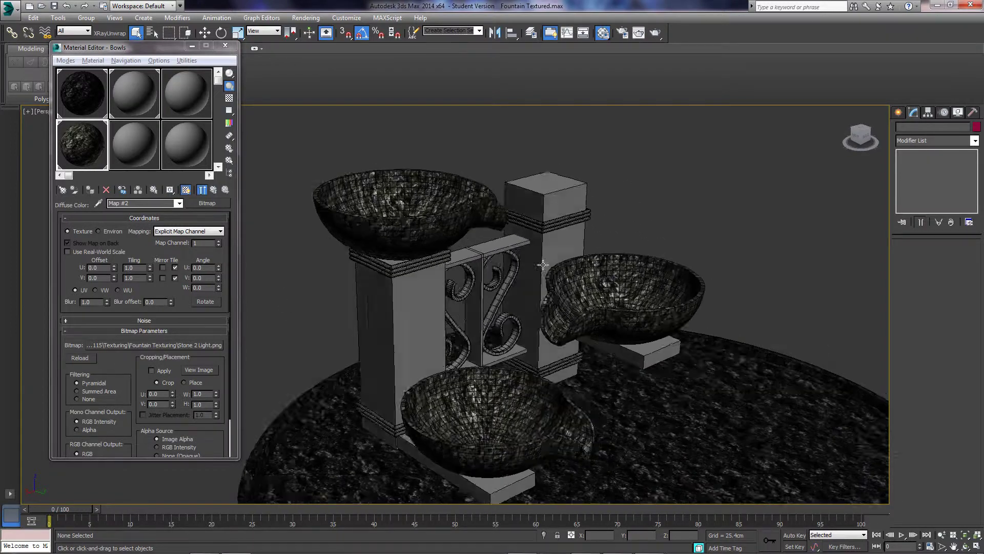
pyautogui.moveTo(550, 261); pyautogui.dragTo(533, 235, button='middle')
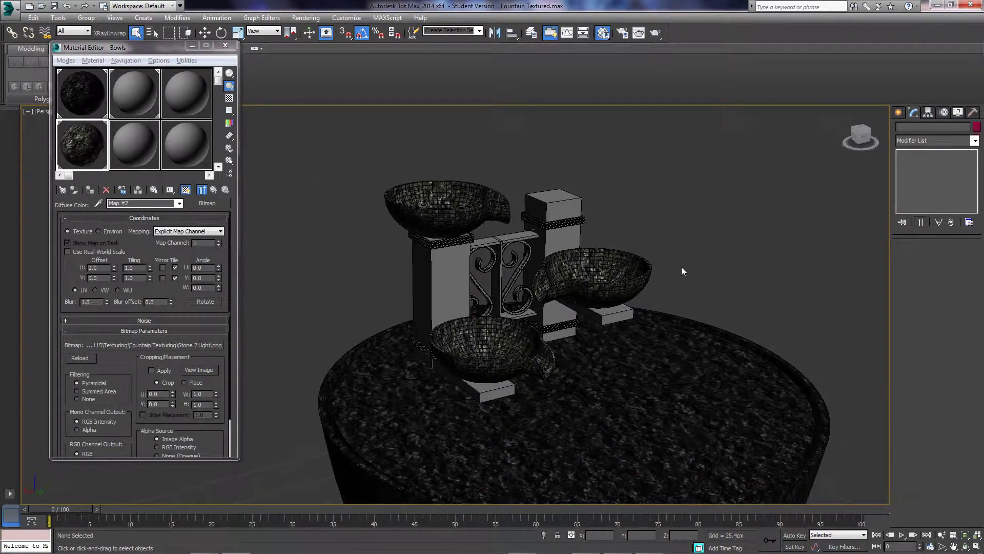
pyautogui.scroll(5, 551, 277)
# Copy the Bowls material into three other sample slots and name the copies Wood, Rope and Metal
pyautogui.click(558, 302)
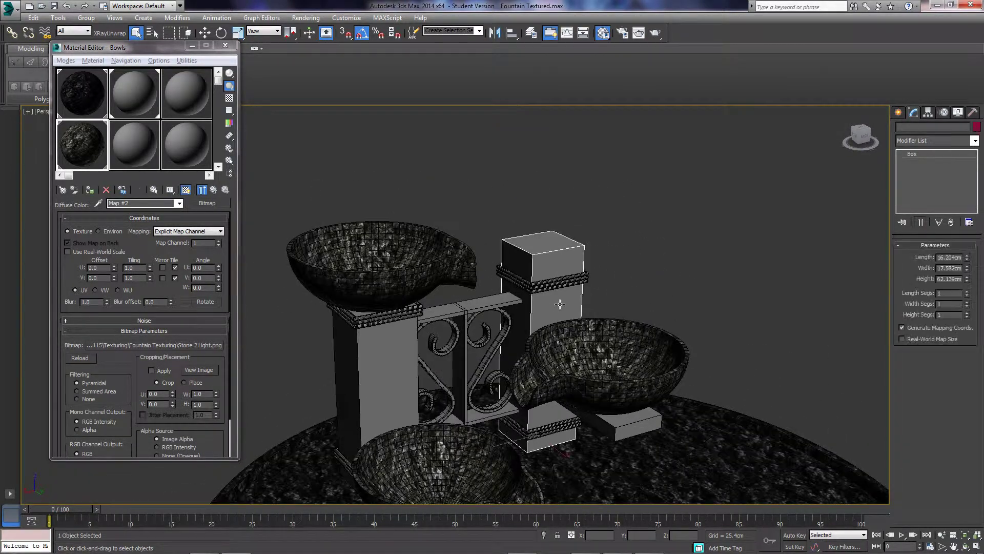
pyautogui.click(141, 147)
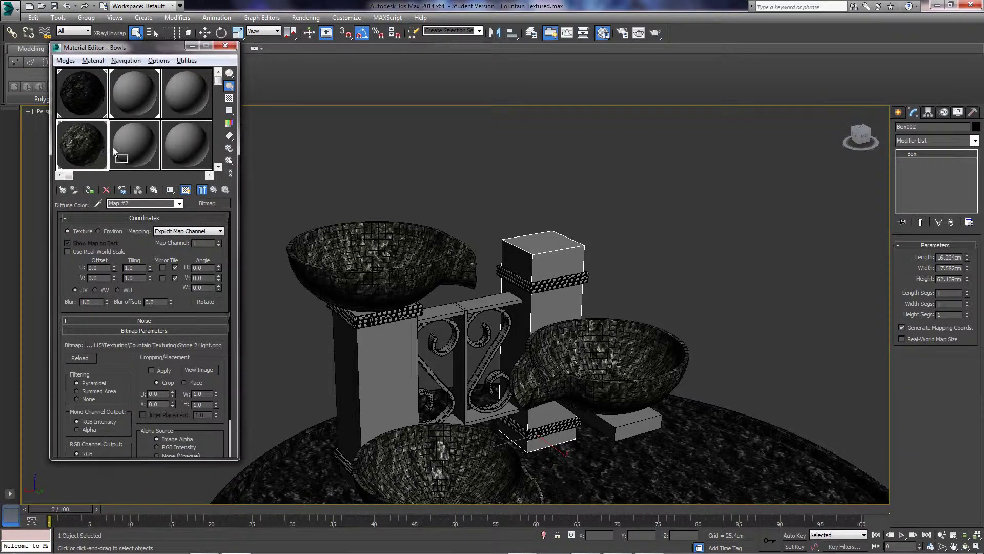
pyautogui.moveTo(145, 205); pyautogui.dragTo(85, 198)
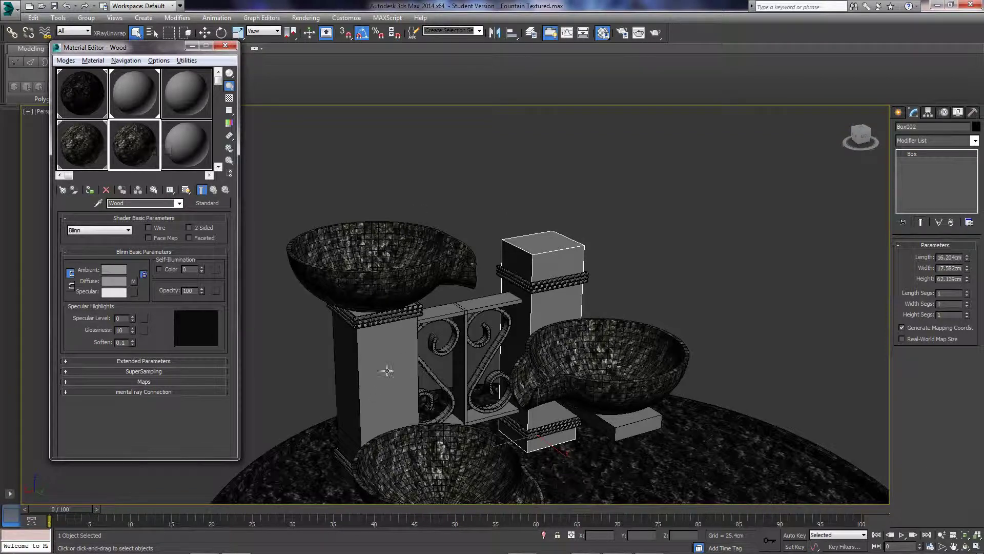
pyautogui.click(197, 153)
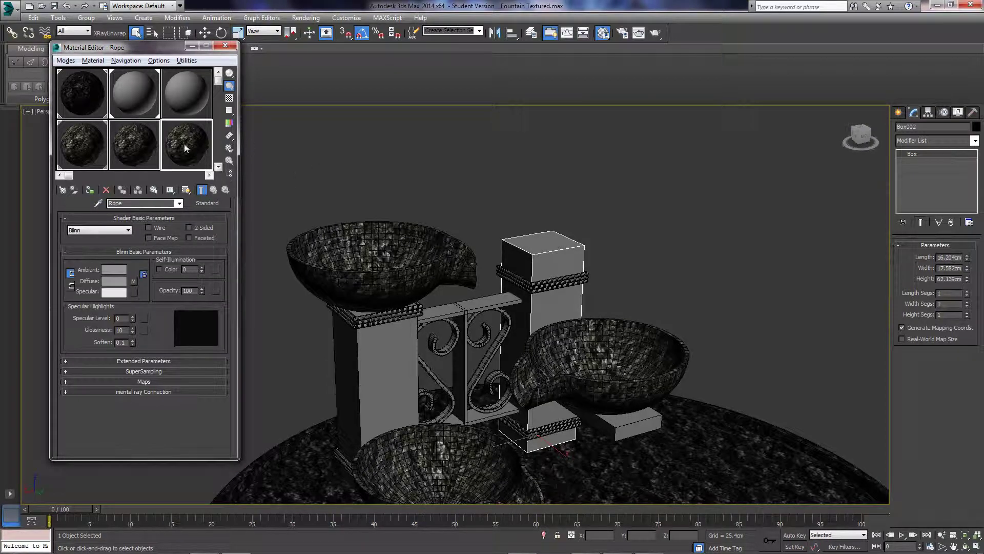
pyautogui.click(188, 86)
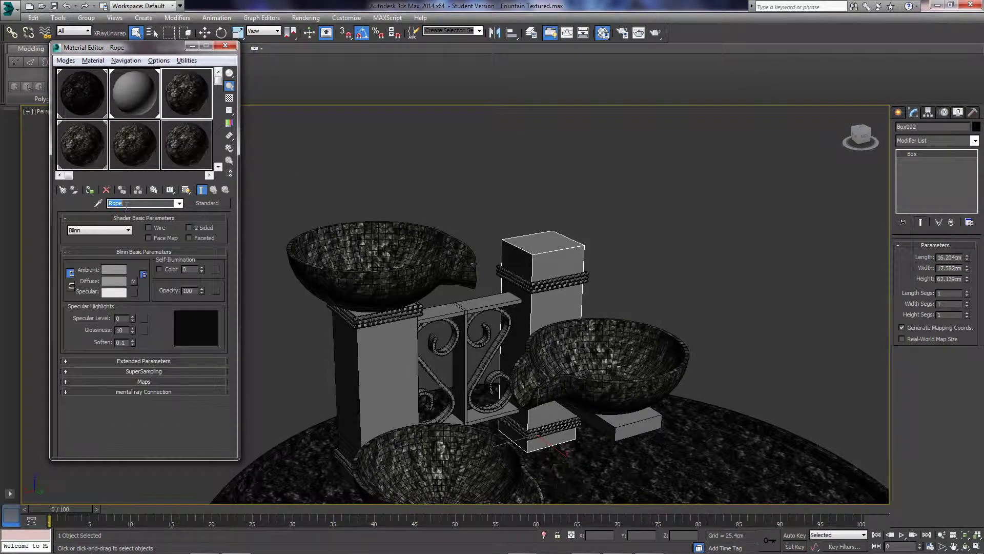
pyautogui.write('Metal')
# Replace the Wood material's diffuse bitmap with HONDURAN ROSEWOOD.jpg from the Wood folder of the Autodesk textures on drive D
pyautogui.click(137, 147)
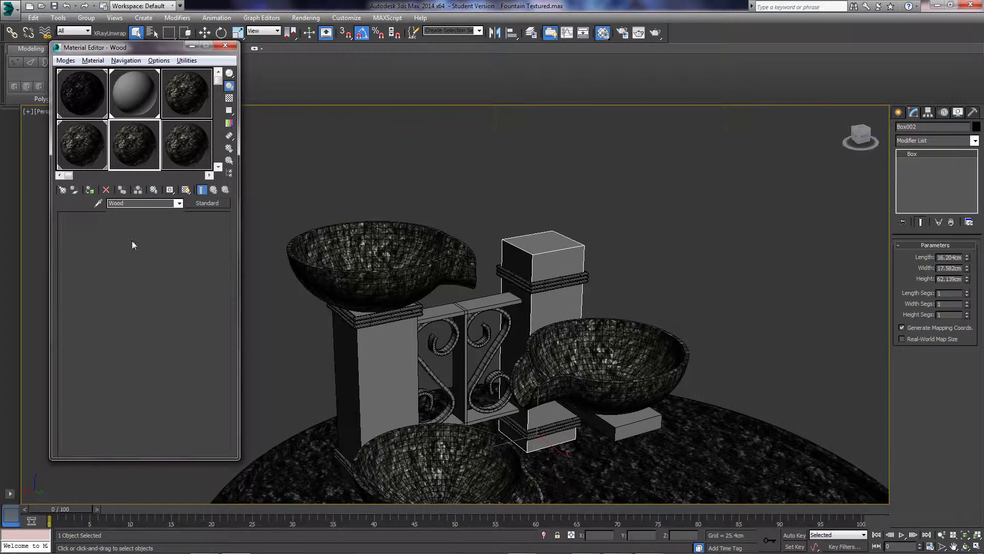
pyautogui.click(134, 281)
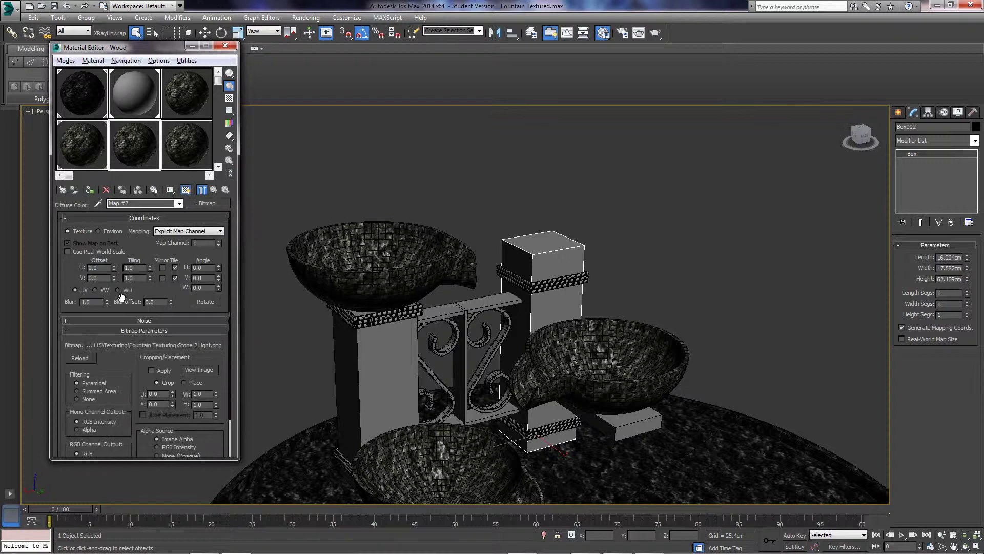
pyautogui.click(178, 345)
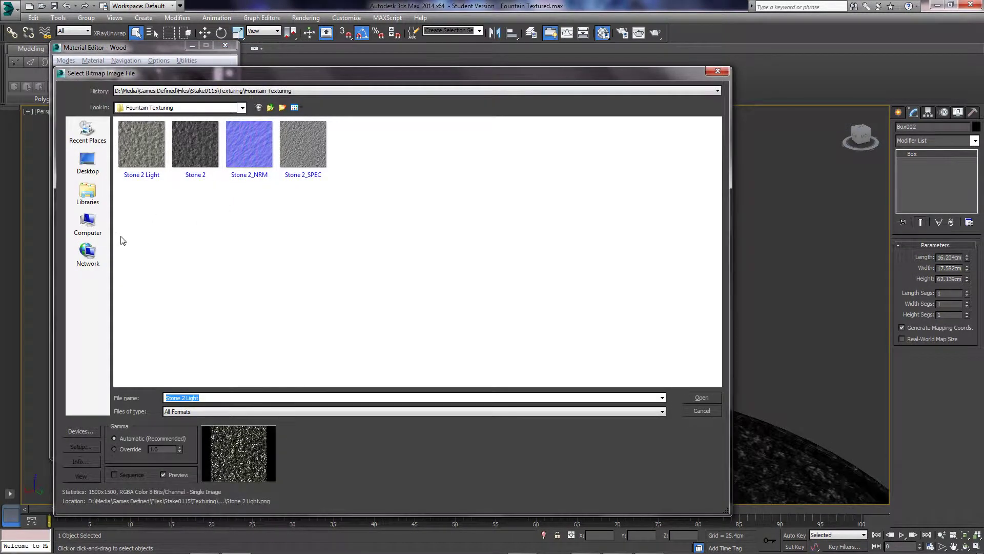
pyautogui.click(88, 194)
pyautogui.click(88, 222)
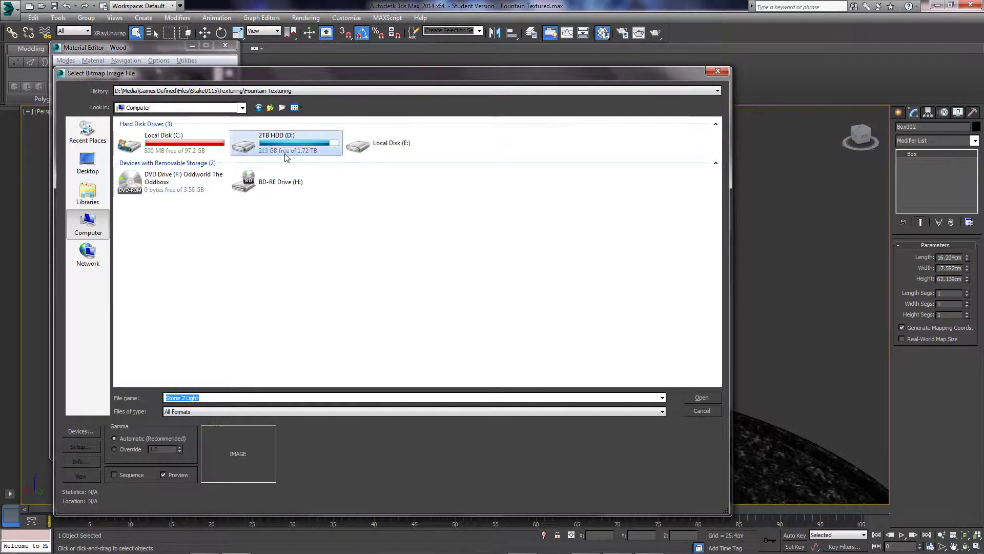
pyautogui.doubleClick(285, 154)
pyautogui.click(94, 212)
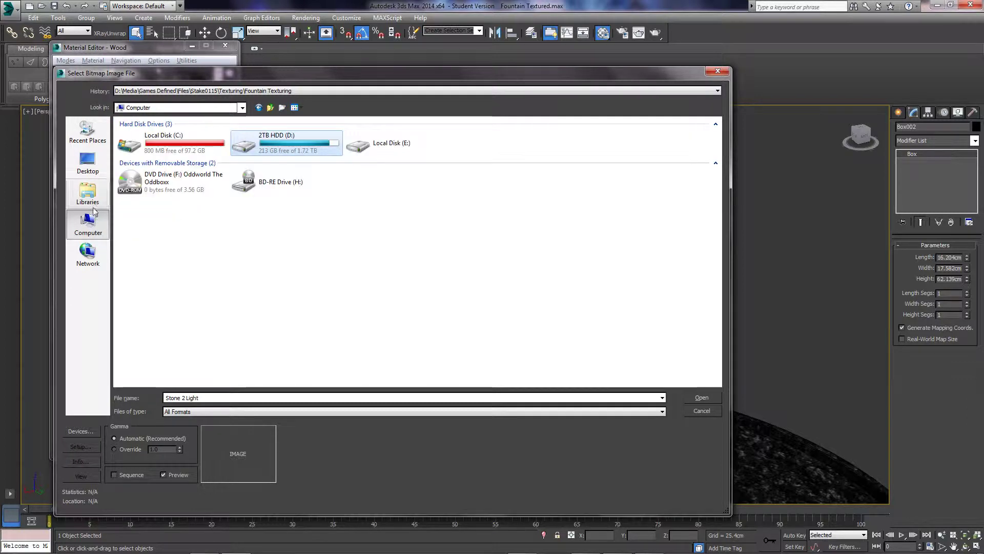
pyautogui.doubleClick(279, 144)
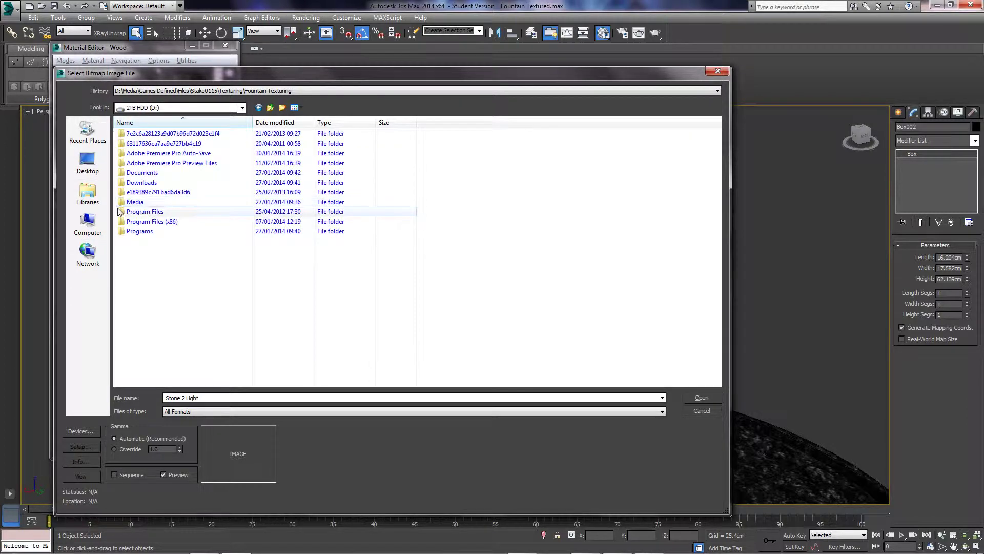
pyautogui.doubleClick(146, 231)
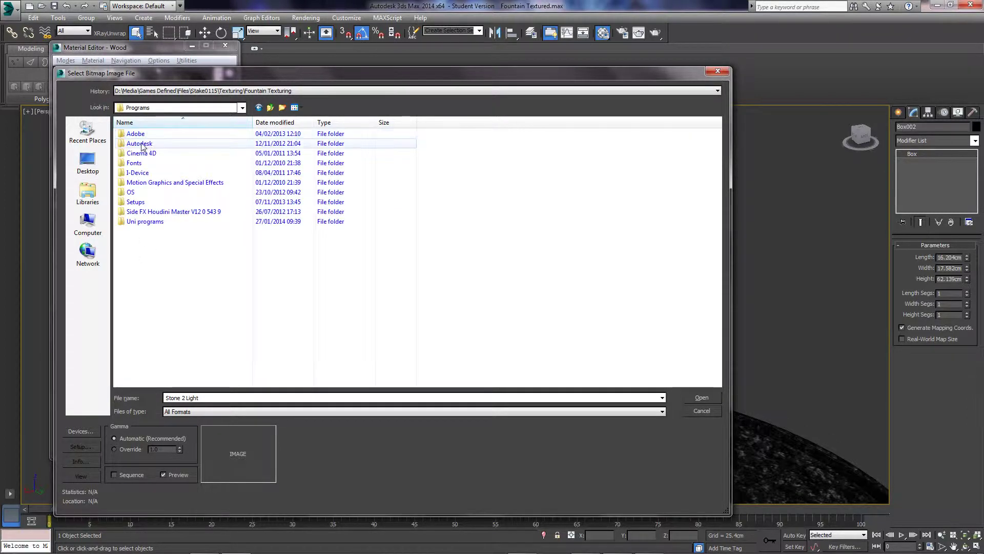
pyautogui.doubleClick(142, 145)
pyautogui.doubleClick(135, 153)
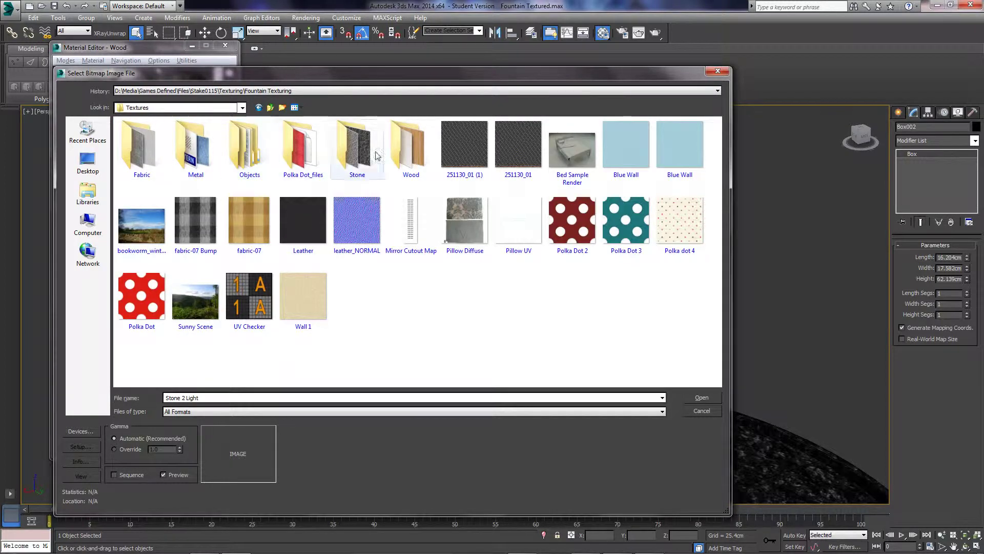
pyautogui.doubleClick(410, 150)
pyautogui.doubleClick(309, 228)
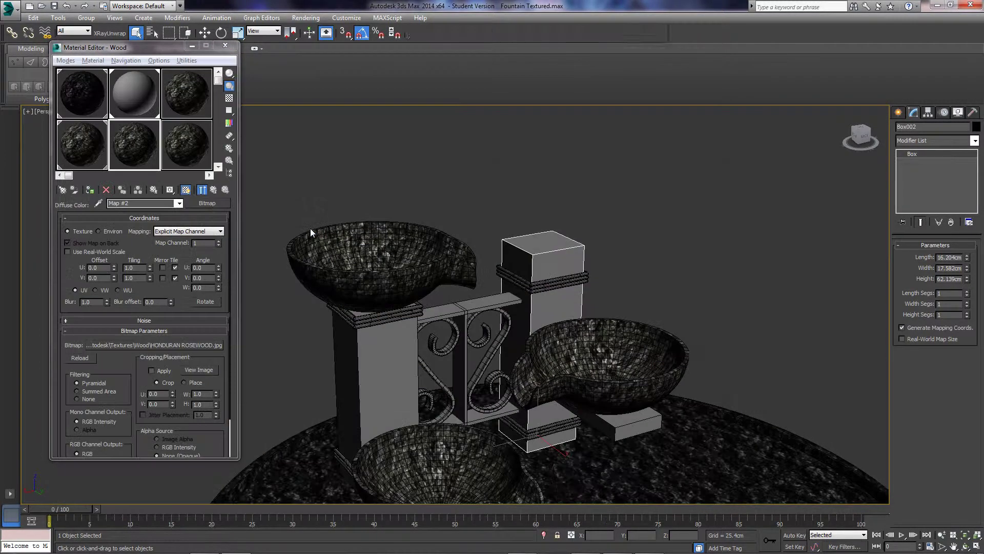
# Assign the Wood material to both pillars and to the selected support pieces beneath the two lower bowls
pyautogui.moveTo(131, 149); pyautogui.dragTo(376, 361)
pyautogui.moveTo(480, 256); pyautogui.dragTo(515, 256)
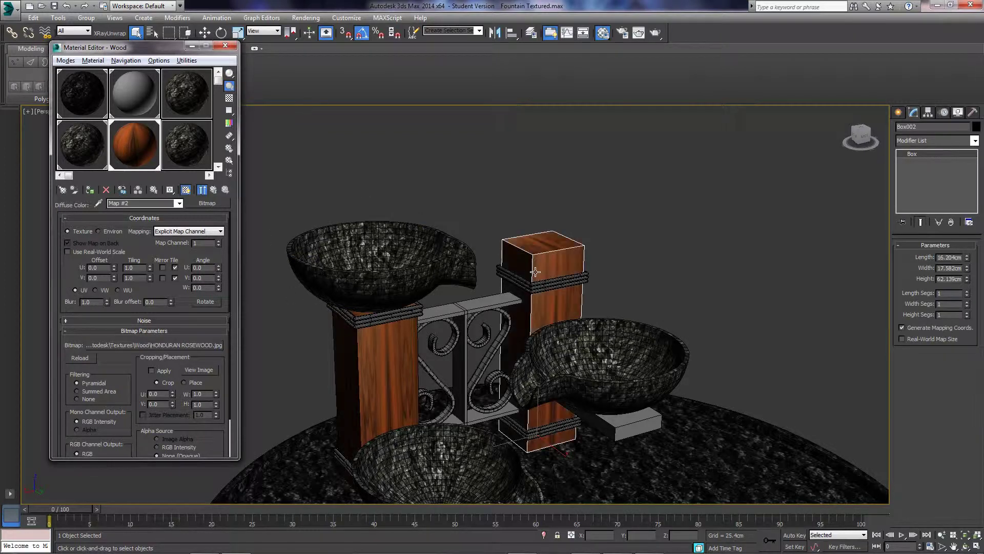
pyautogui.keyDown('alt'); pyautogui.moveTo(515, 256); pyautogui.dragTo(563, 350, button='middle'); pyautogui.keyUp('alt')
pyautogui.click(563, 350)
pyautogui.keyDown('ctrl'); pyautogui.click(563, 349); pyautogui.keyUp('ctrl')
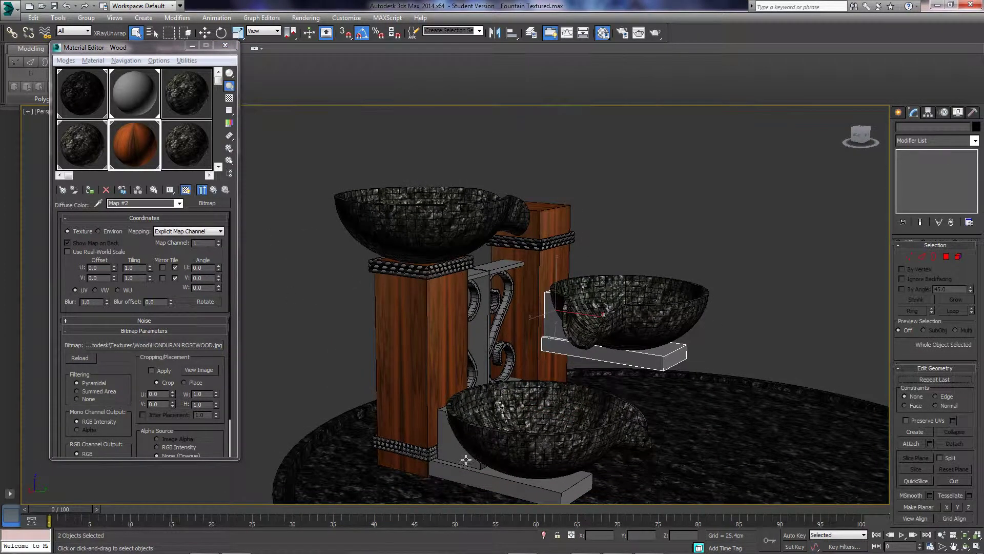
pyautogui.keyDown('ctrl'); pyautogui.click(445, 436); pyautogui.keyUp('ctrl')
pyautogui.keyDown('ctrl'); pyautogui.click(513, 487); pyautogui.keyUp('ctrl')
pyautogui.moveTo(417, 444); pyautogui.dragTo(443, 448)
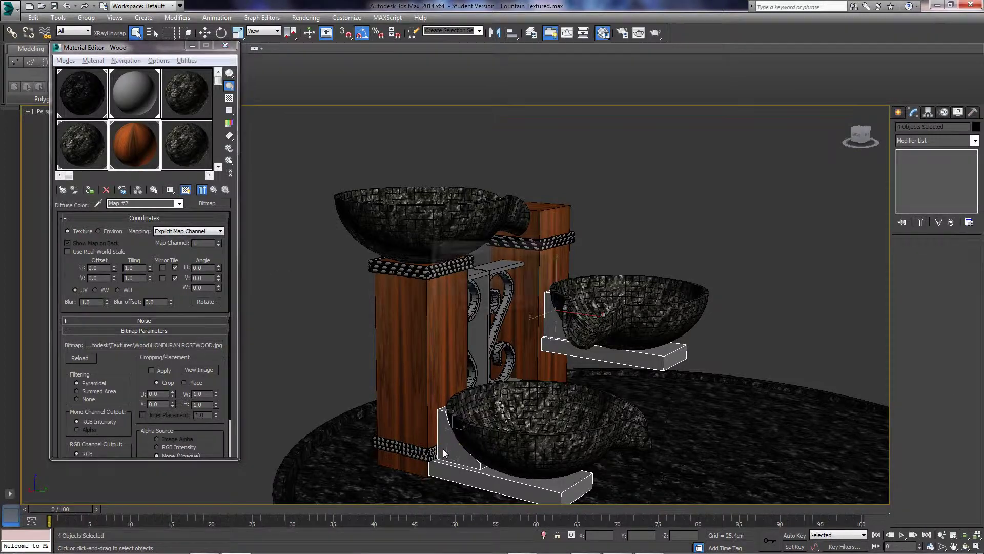
pyautogui.click(462, 281)
# Add a UVW Map modifier with Box mapping to both pillars and the bowl supports together
pyautogui.click(472, 302)
pyautogui.keyDown('ctrl'); pyautogui.click(530, 269); pyautogui.keyUp('ctrl')
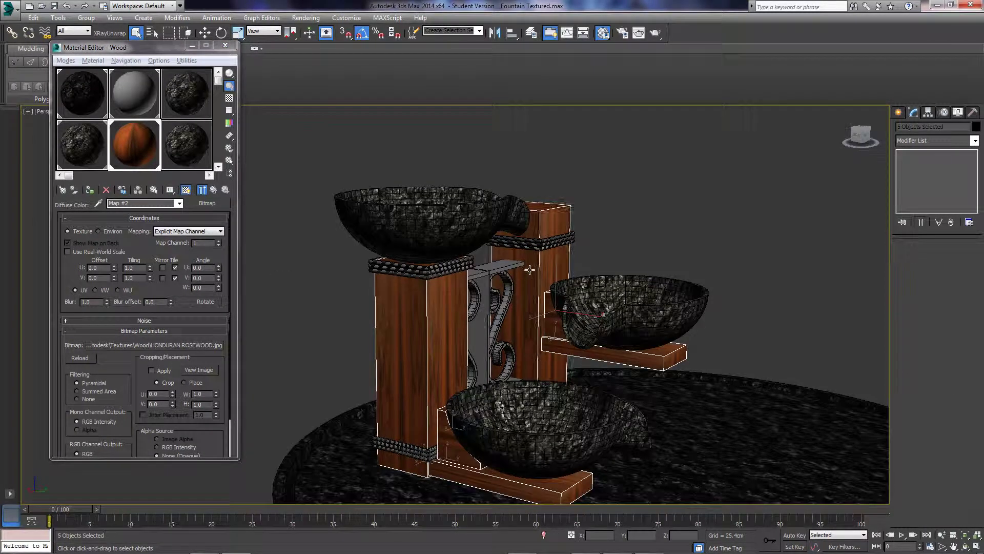
pyautogui.click(975, 141)
pyautogui.moveTo(976, 194); pyautogui.dragTo(982, 412)
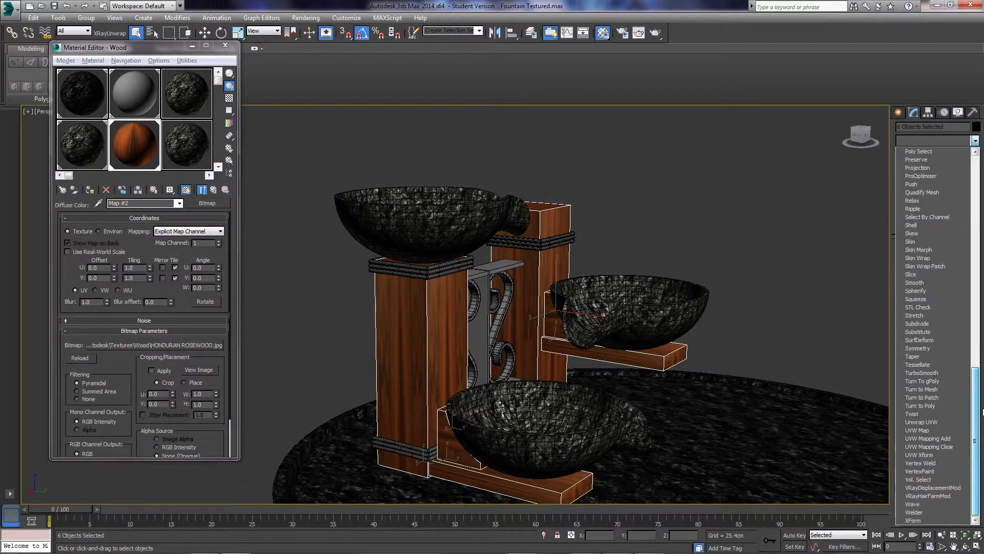
pyautogui.click(918, 430)
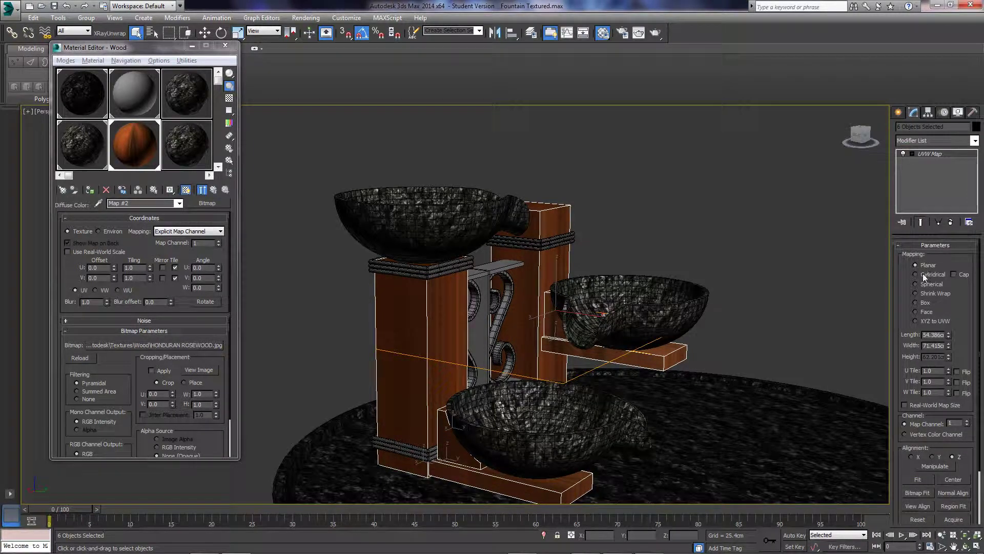
pyautogui.click(916, 302)
pyautogui.scroll(-3, 621, 327)
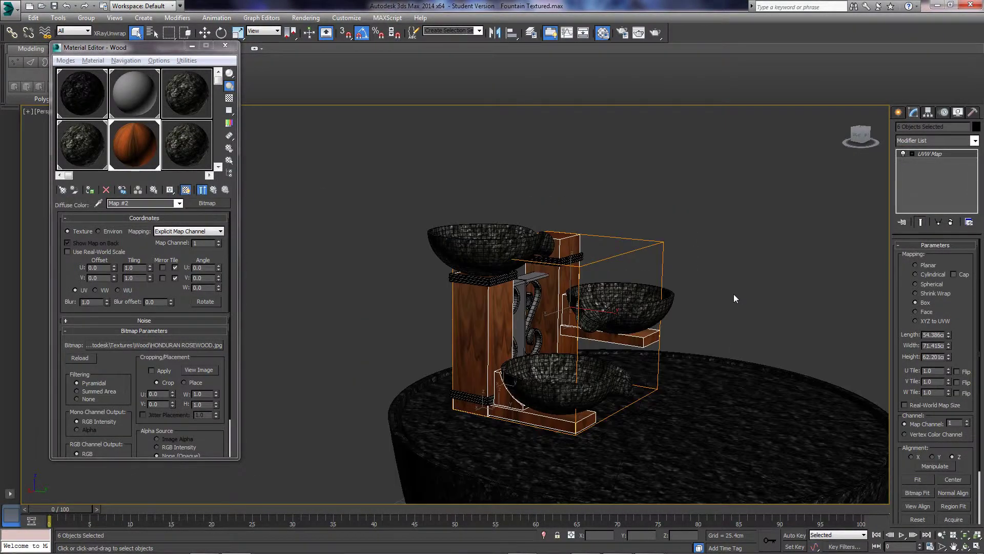
pyautogui.click(733, 294)
pyautogui.keyDown('alt'); pyautogui.moveTo(734, 294); pyautogui.dragTo(495, 292, button='middle'); pyautogui.keyUp('alt')
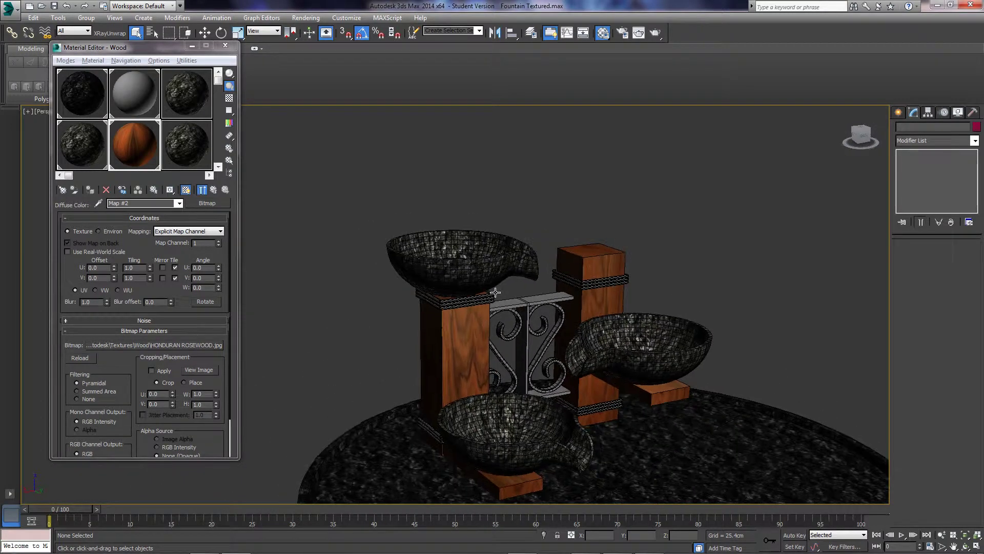
# Replace the Rope material's diffuse bitmap with White Fabric.jpg from the Fabric folder of the Autodesk textures on drive D
pyautogui.click(182, 139)
pyautogui.click(134, 281)
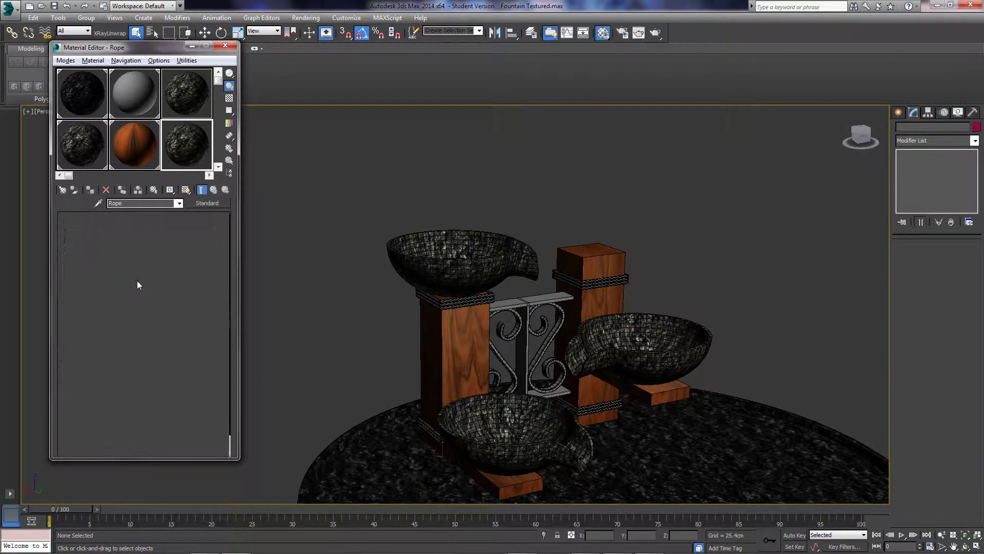
pyautogui.click(154, 341)
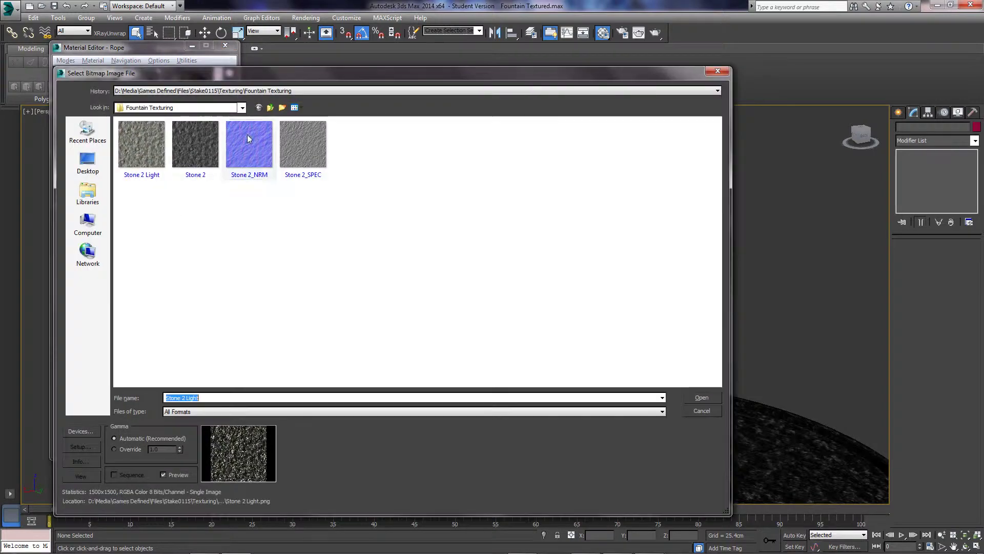
pyautogui.click(270, 108)
pyautogui.click(87, 223)
pyautogui.doubleClick(277, 136)
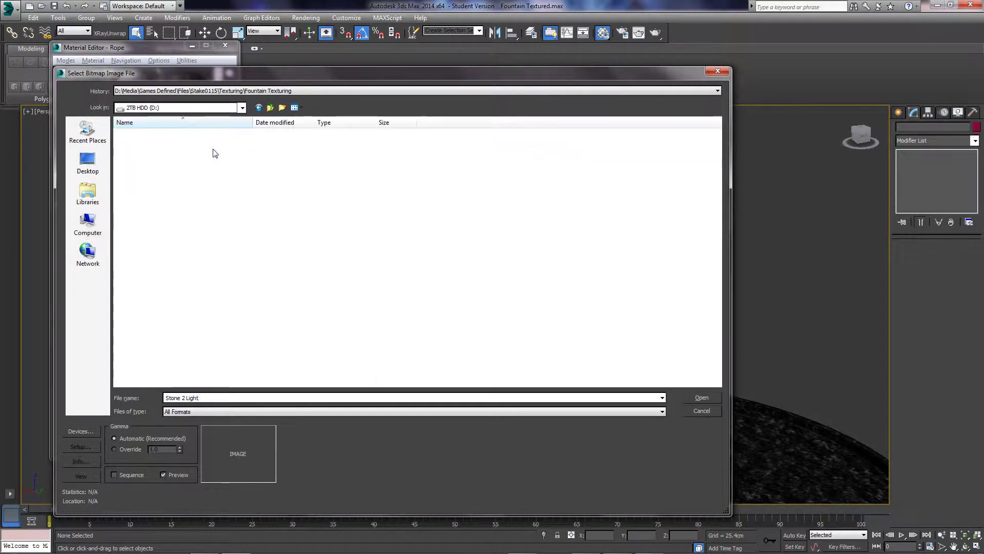
pyautogui.doubleClick(134, 231)
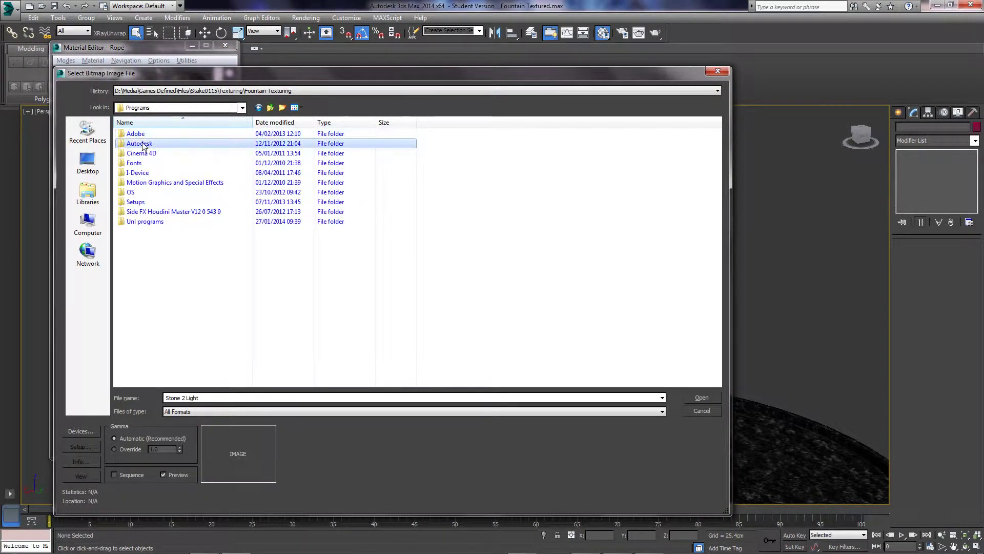
pyautogui.doubleClick(142, 145)
pyautogui.doubleClick(137, 134)
pyautogui.press('BackSpace')
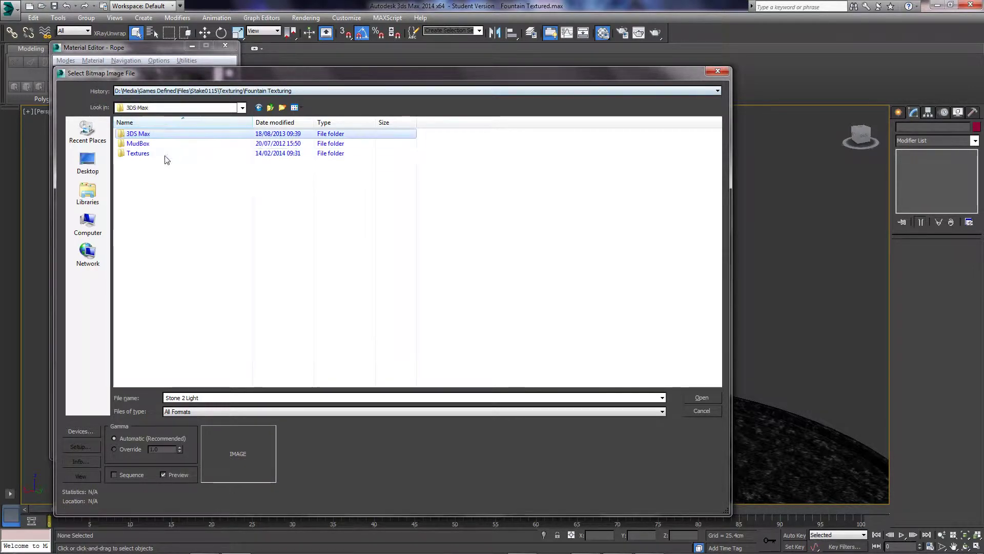
pyautogui.doubleClick(165, 154)
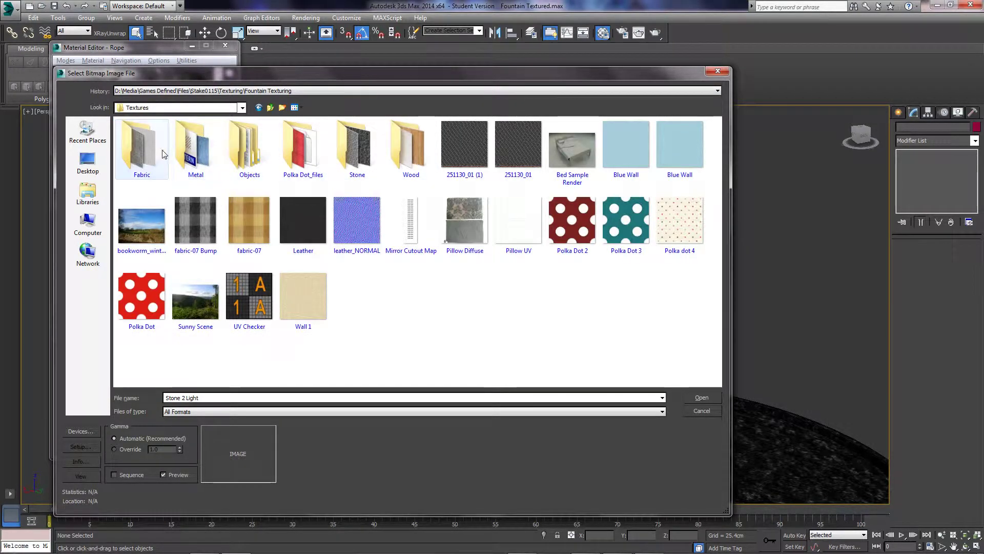
pyautogui.doubleClick(163, 154)
pyautogui.click(358, 154)
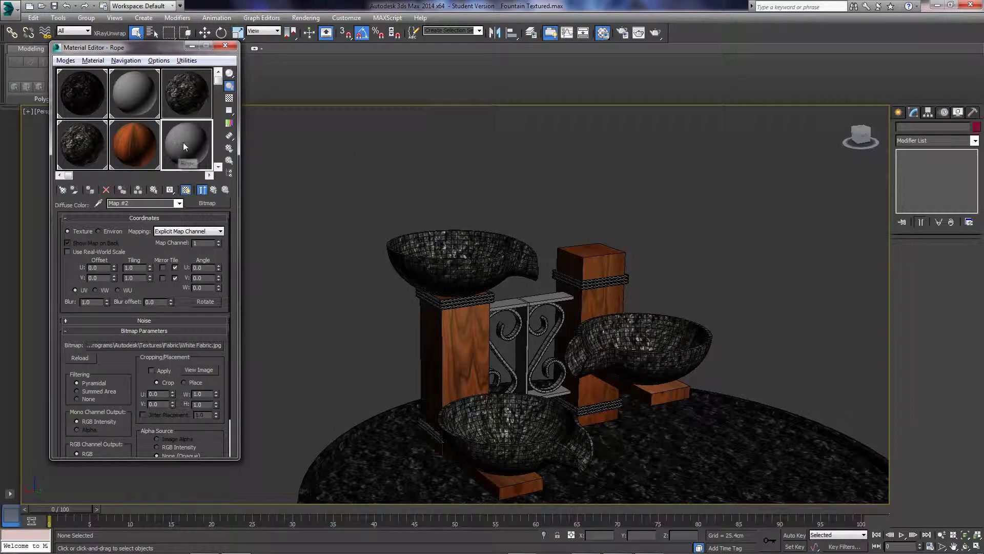
# Select the rope rings around the upper and lower ends of both pillars and assign the Rope material to the selection
pyautogui.scroll(3, 512, 306)
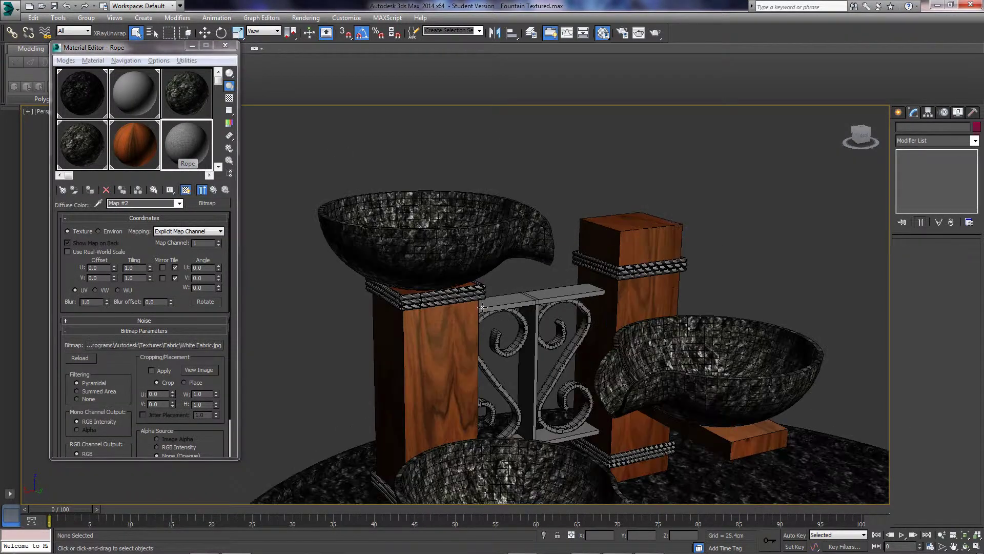
pyautogui.click(474, 288)
pyautogui.keyDown('ctrl'); pyautogui.click(615, 276); pyautogui.keyUp('ctrl')
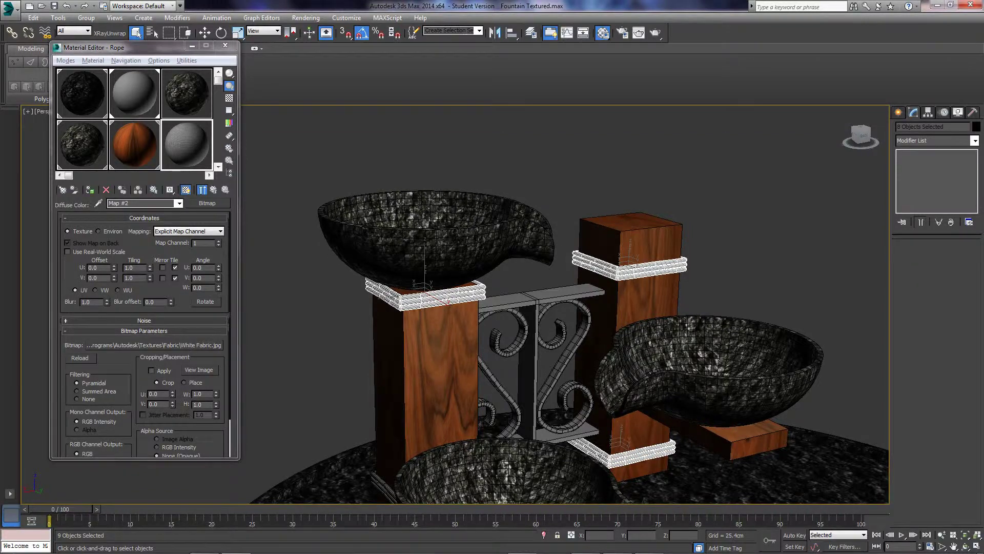
pyautogui.moveTo(369, 492); pyautogui.dragTo(439, 441, button='middle')
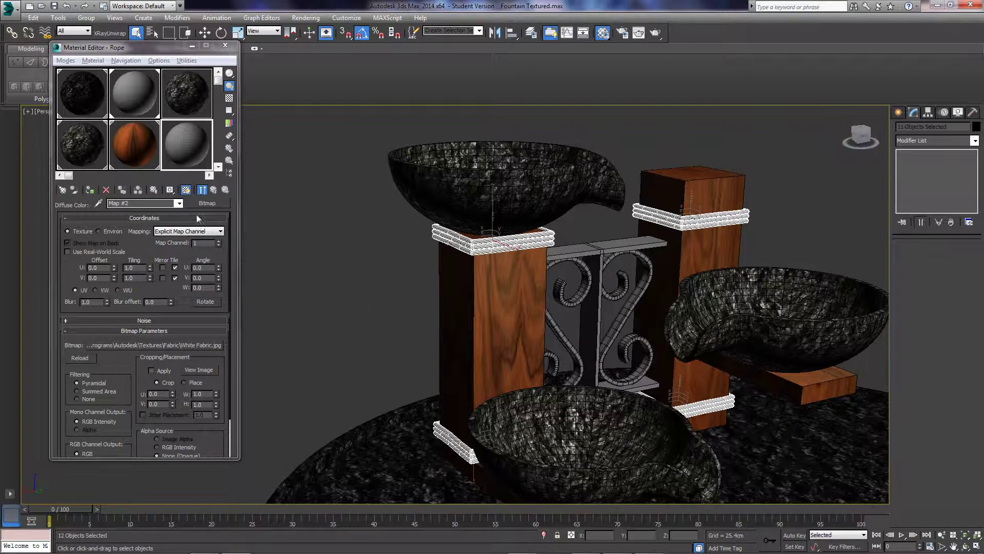
pyautogui.moveTo(179, 151); pyautogui.dragTo(516, 242)
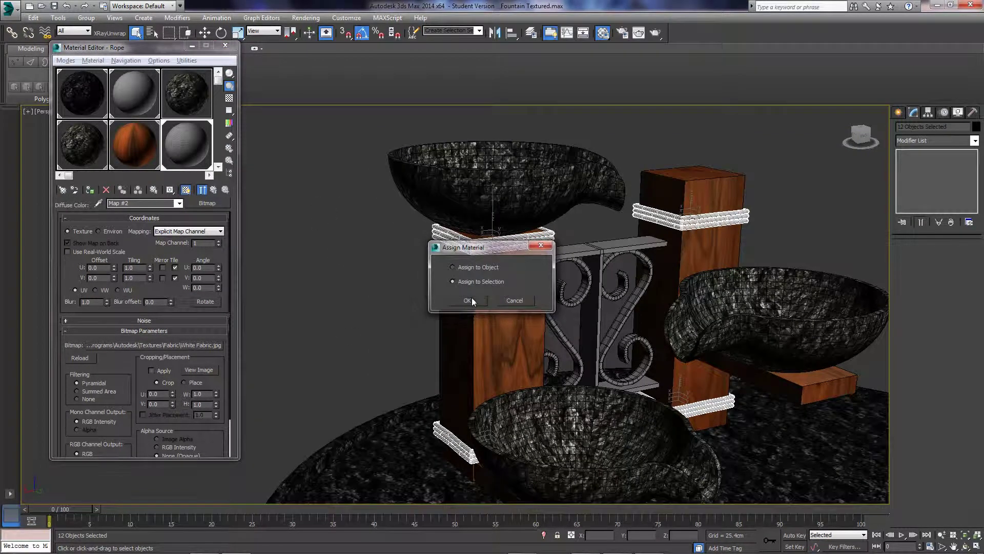
pyautogui.click(471, 300)
pyautogui.click(415, 278)
pyautogui.scroll(5, 500, 272)
pyautogui.scroll(-5, 475, 265)
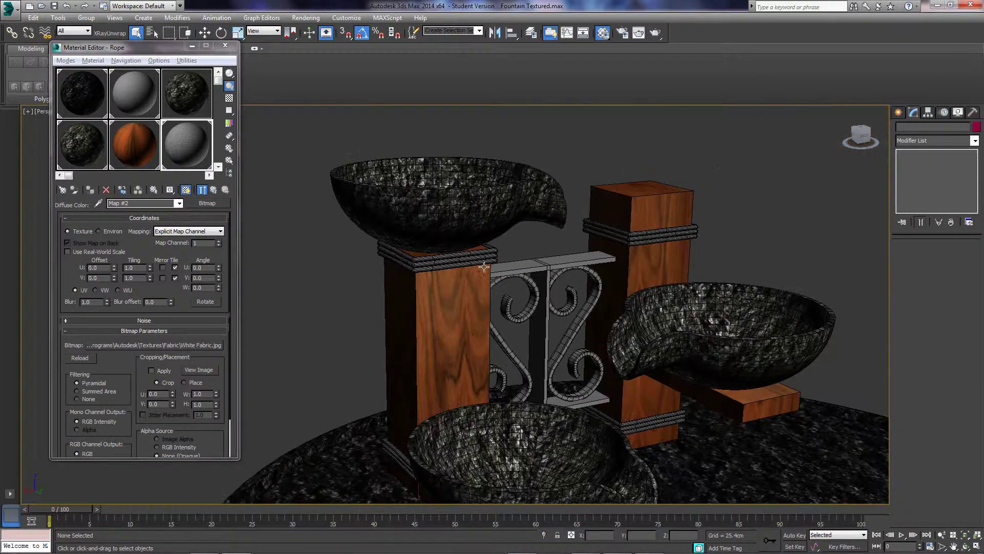
pyautogui.scroll(1, 487, 251)
pyautogui.moveTo(489, 248); pyautogui.dragTo(499, 254, button='middle')
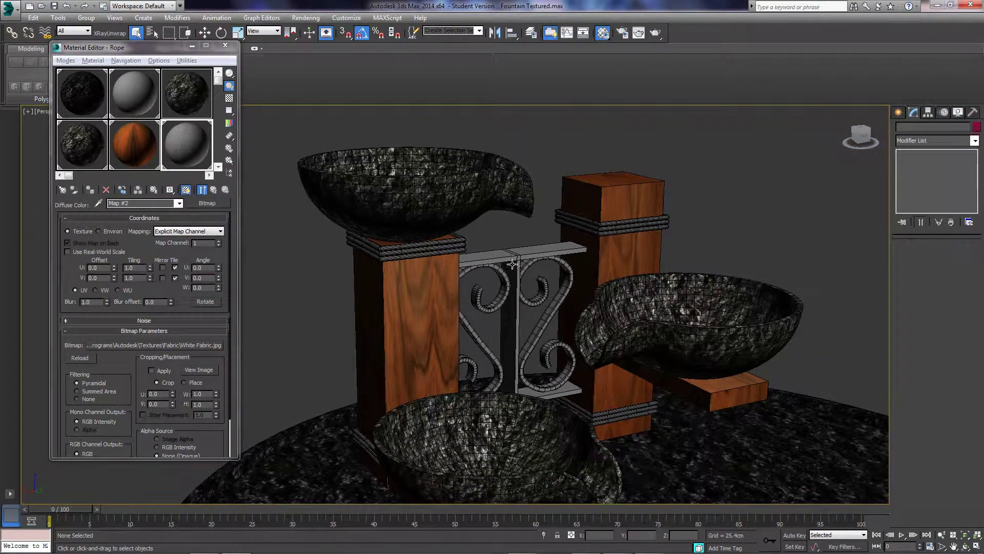
# Select both scrollwork panels and the frame between the two pillars together
pyautogui.click(501, 274)
pyautogui.keyDown('ctrl'); pyautogui.click(516, 268); pyautogui.keyUp('ctrl')
pyautogui.keyDown('ctrl'); pyautogui.click(526, 265); pyautogui.keyUp('ctrl')
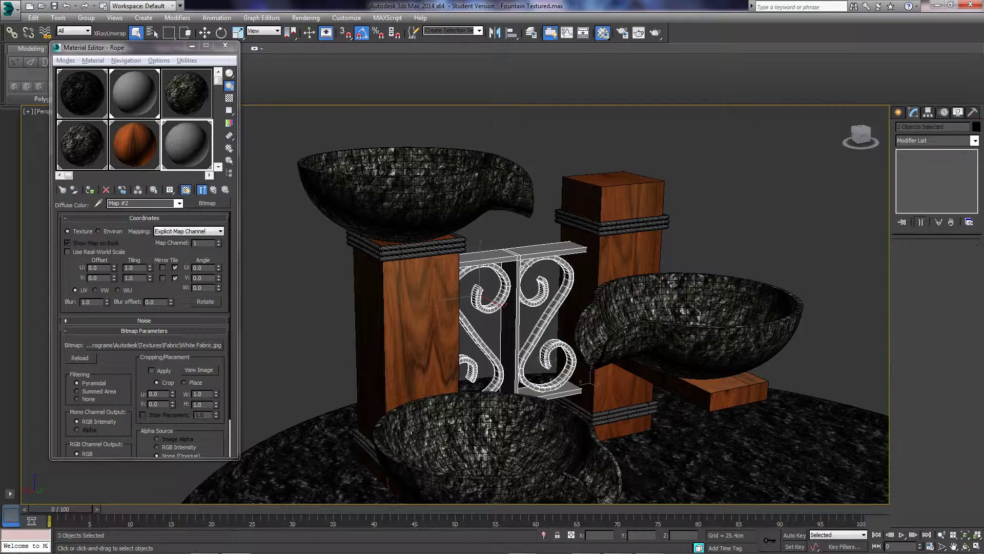
# Replace the Metal material's diffuse bitmap with webtreats_metal_5-512px.jpg from the Metal folder of the Autodesk textures on drive D
pyautogui.click(169, 99)
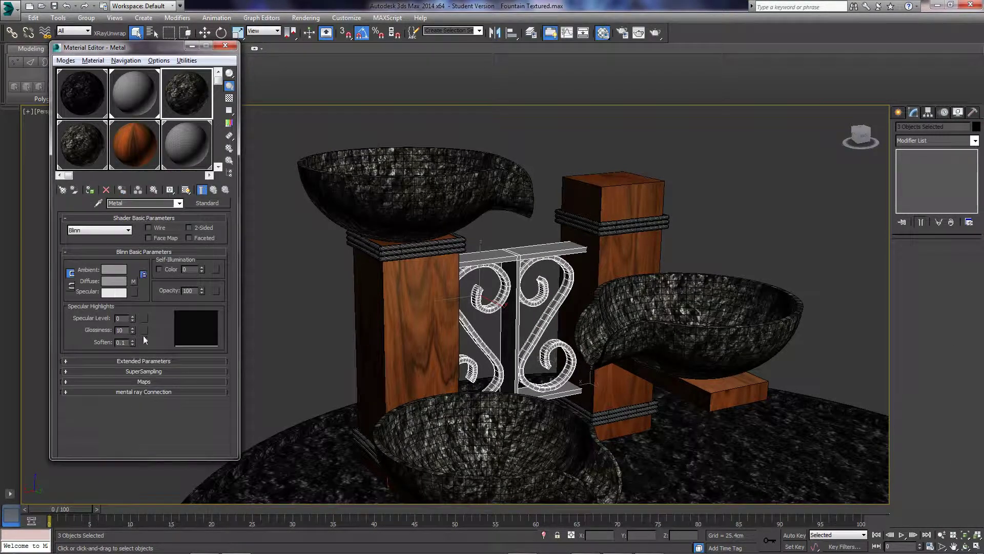
pyautogui.click(134, 294)
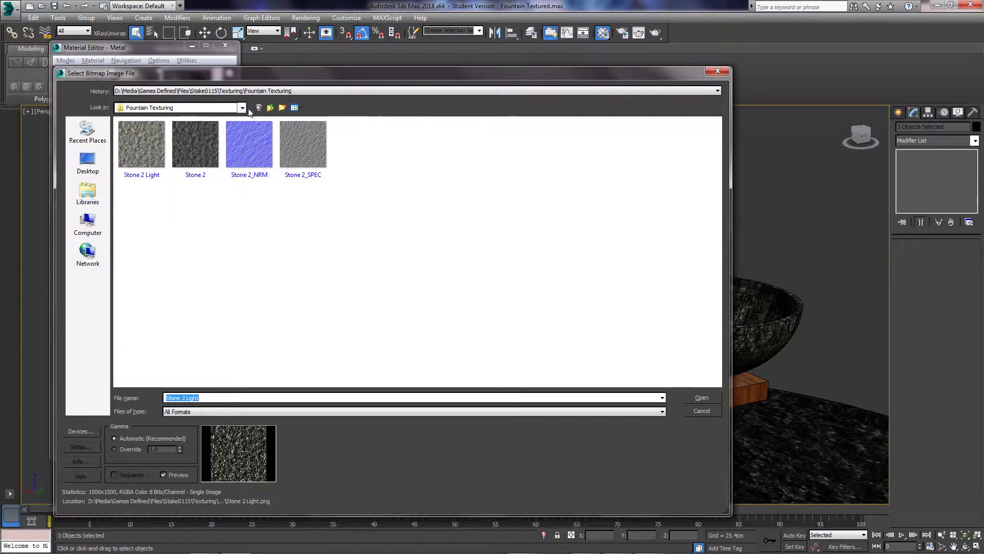
pyautogui.click(87, 224)
pyautogui.doubleClick(257, 143)
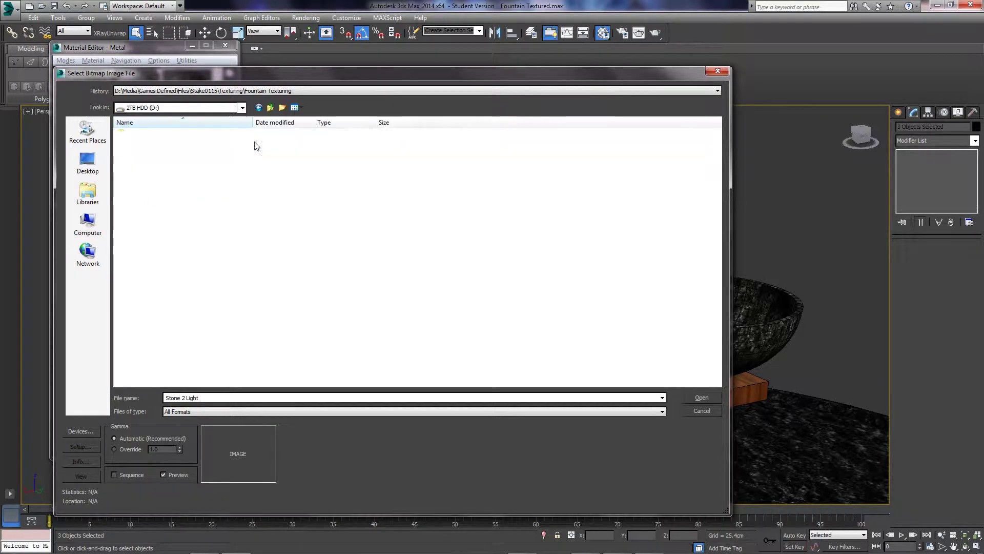
pyautogui.doubleClick(139, 231)
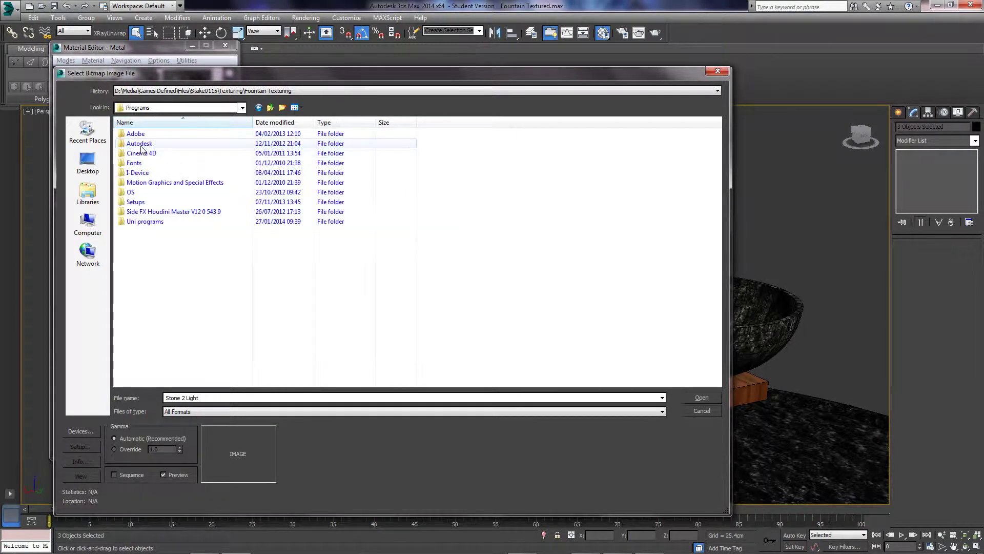
pyautogui.doubleClick(139, 144)
pyautogui.doubleClick(140, 153)
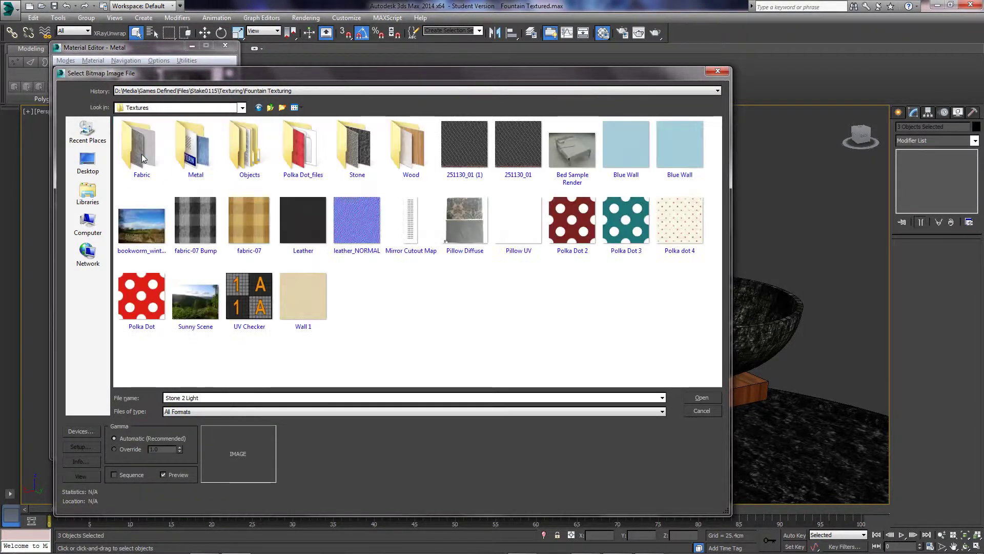
pyautogui.doubleClick(214, 146)
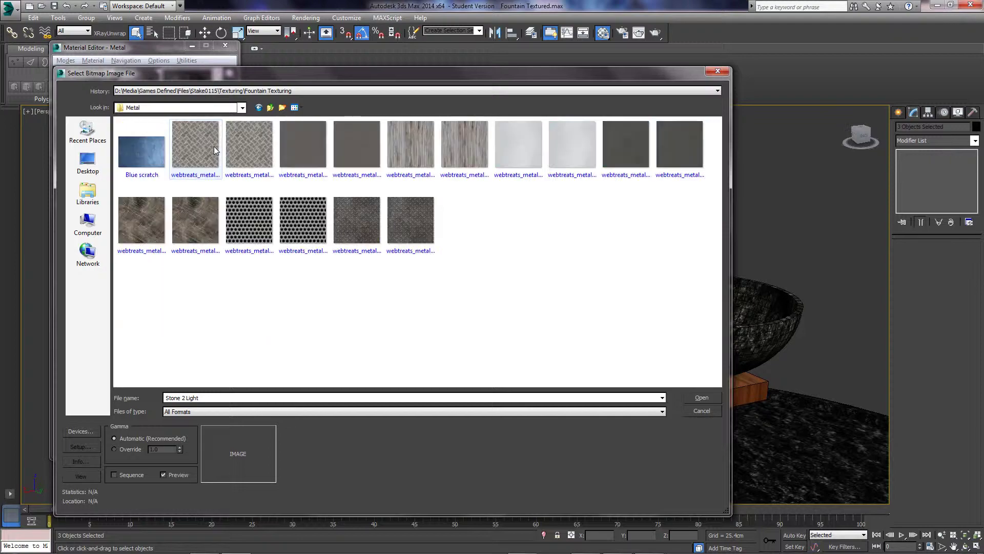
pyautogui.doubleClick(622, 149)
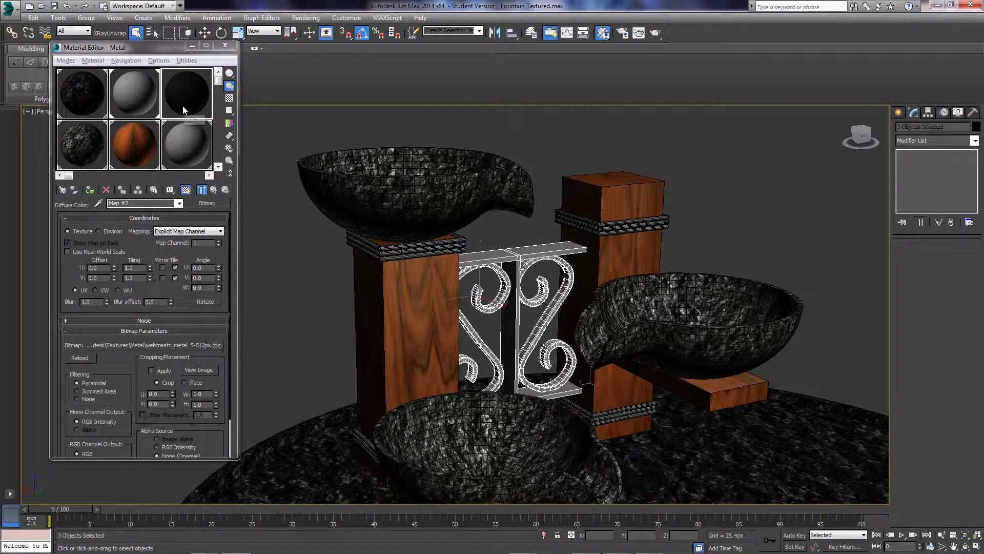
# Assign the Metal material to the selected scrollwork and frame parts, and clear the selection
pyautogui.moveTo(182, 105); pyautogui.dragTo(491, 253)
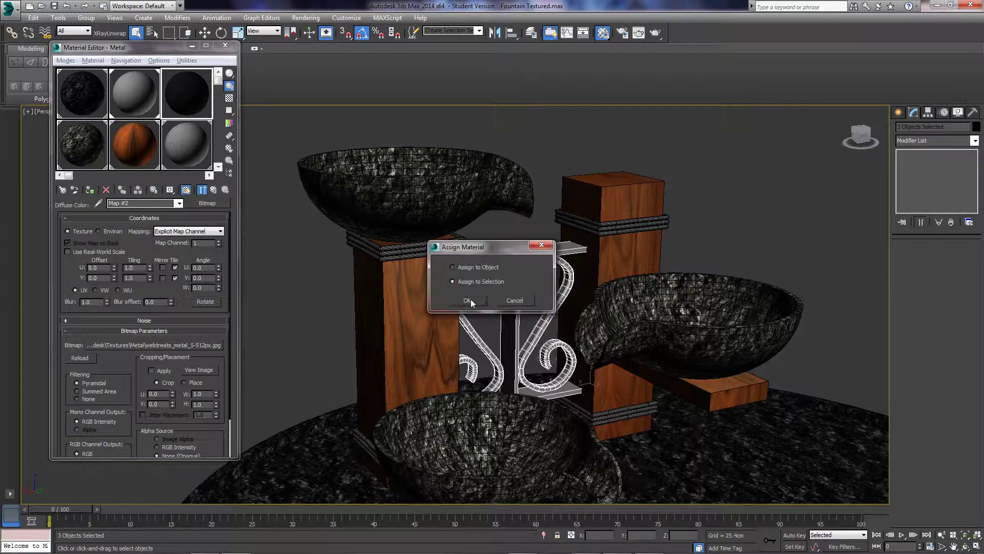
pyautogui.click(468, 300)
pyautogui.scroll(8, 467, 331)
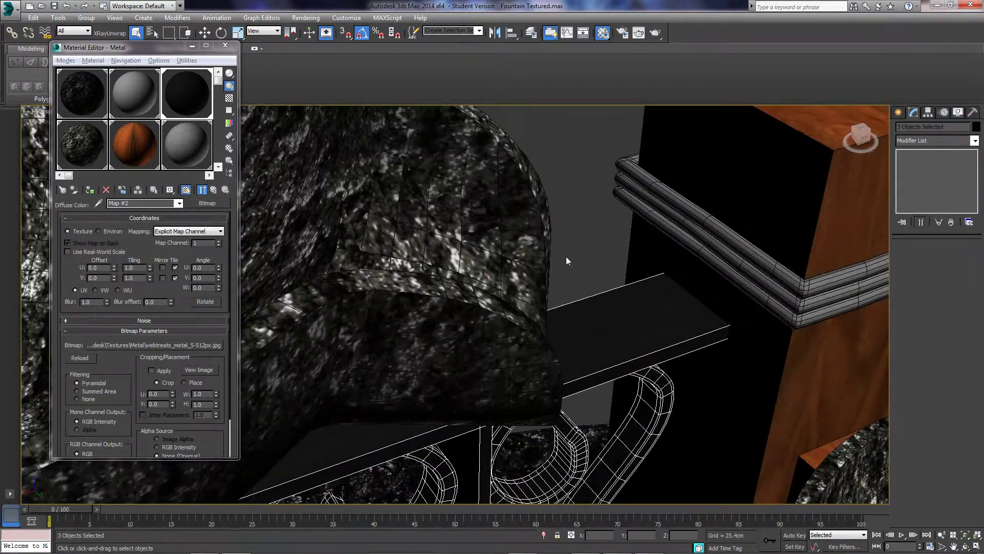
pyautogui.scroll(5, 512, 247)
pyautogui.moveTo(566, 257); pyautogui.dragTo(511, 235, button='middle')
pyautogui.click(512, 247)
# Examine the metal scrollwork up close and the textured fountain as a whole
pyautogui.scroll(-8, 512, 247)
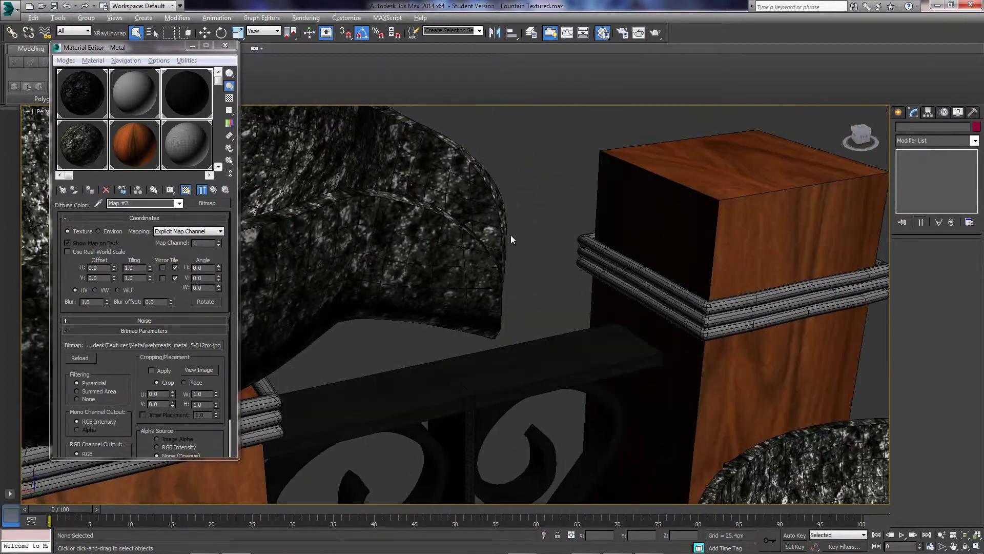
pyautogui.scroll(-5, 492, 300)
pyautogui.scroll(8, 488, 309)
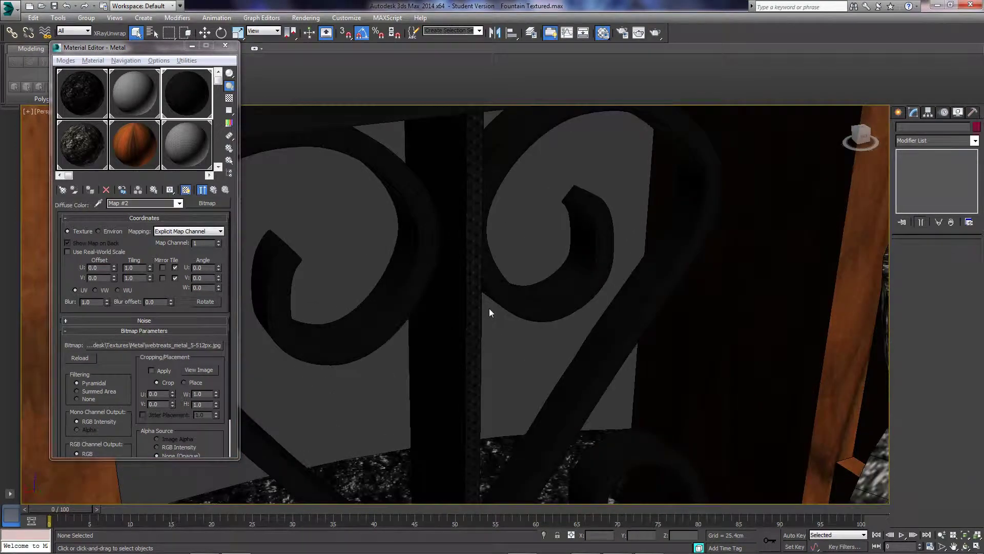
pyautogui.scroll(-6, 490, 309)
pyautogui.scroll(-3, 460, 277)
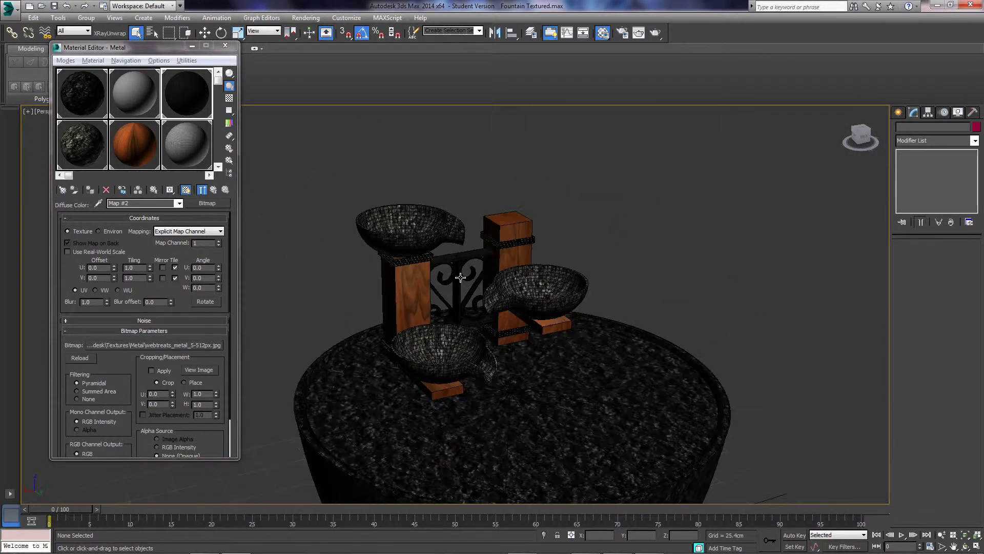
pyautogui.scroll(-2, 460, 278)
pyautogui.scroll(4, 618, 262)
pyautogui.scroll(-5, 461, 271)
pyautogui.moveTo(467, 298); pyautogui.dragTo(459, 264, button='middle')
# Select the large basin and add a Normal Bump map with Stone 2_NRM.png to the 01 - Default material's bump channel
pyautogui.click(489, 354)
pyautogui.scroll(4, 489, 358)
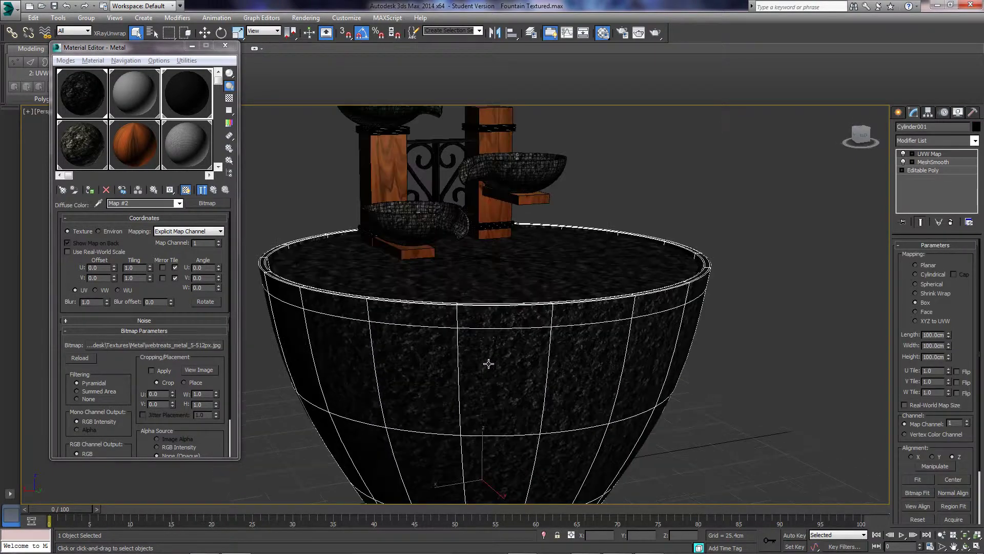
pyautogui.keyDown('alt'); pyautogui.moveTo(488, 363); pyautogui.dragTo(506, 348, button='middle'); pyautogui.keyUp('alt')
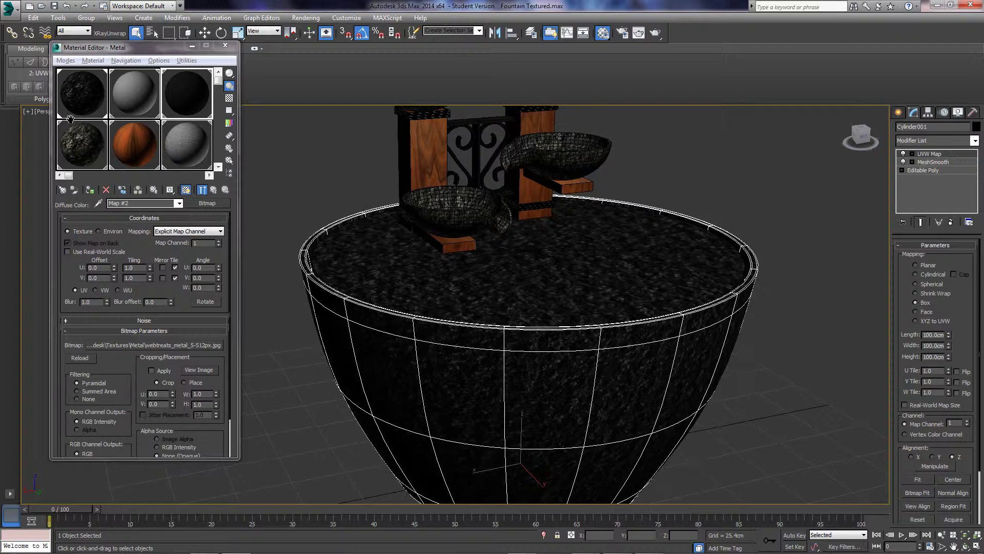
pyautogui.click(81, 113)
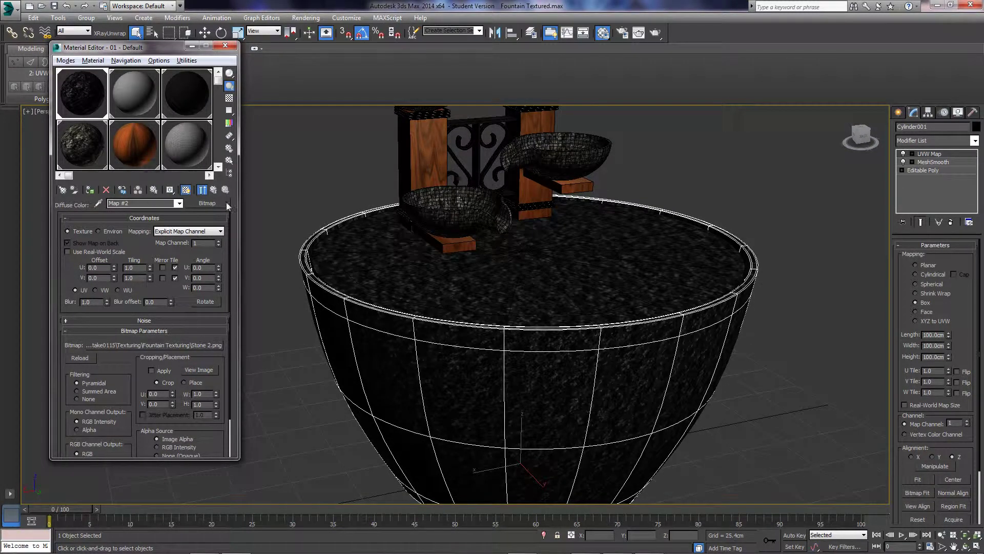
pyautogui.click(215, 190)
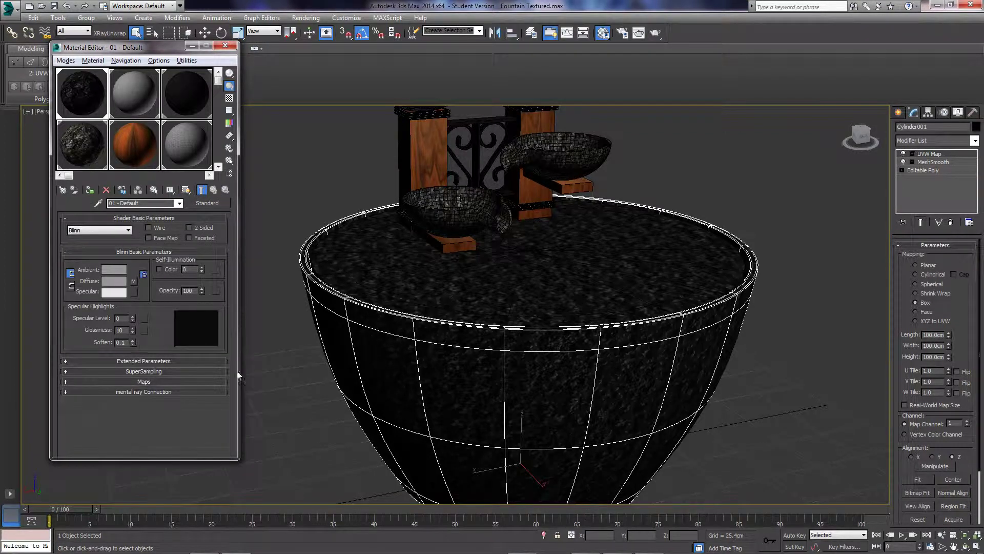
pyautogui.click(140, 381)
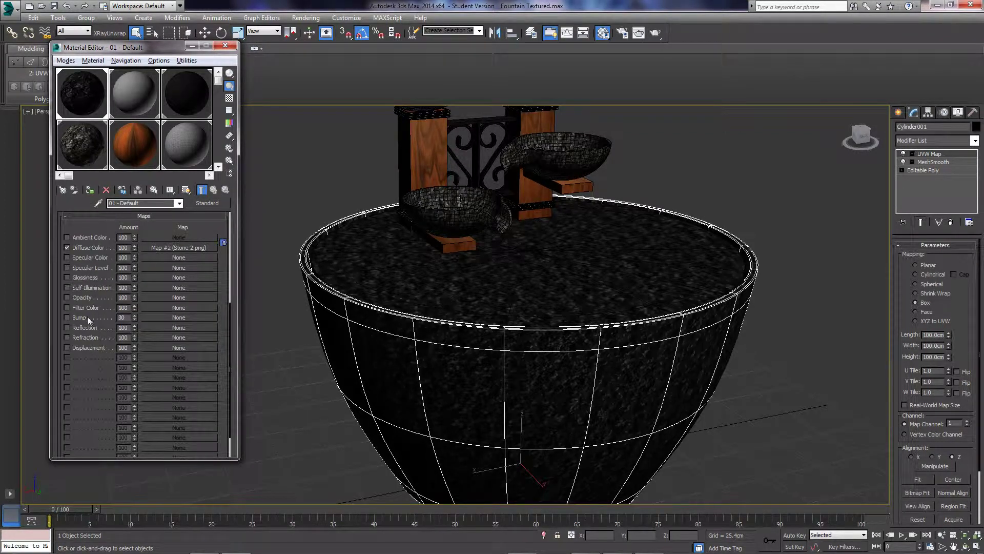
pyautogui.doubleClick(415, 368)
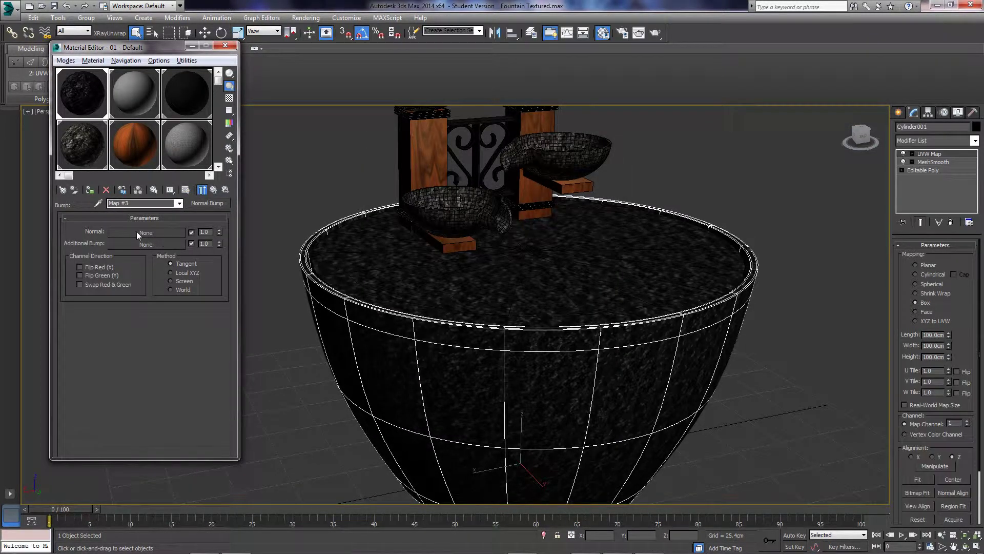
pyautogui.click(144, 233)
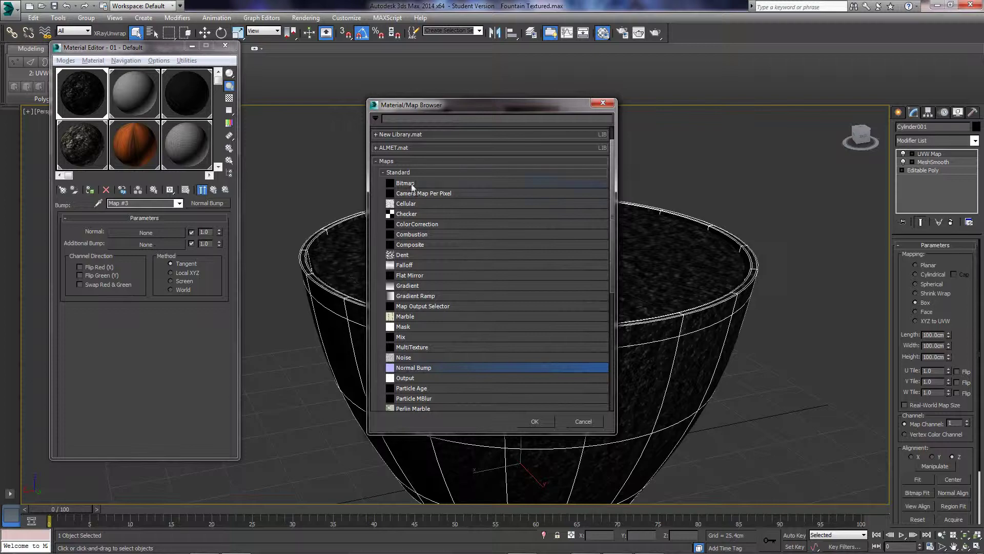
pyautogui.doubleClick(411, 184)
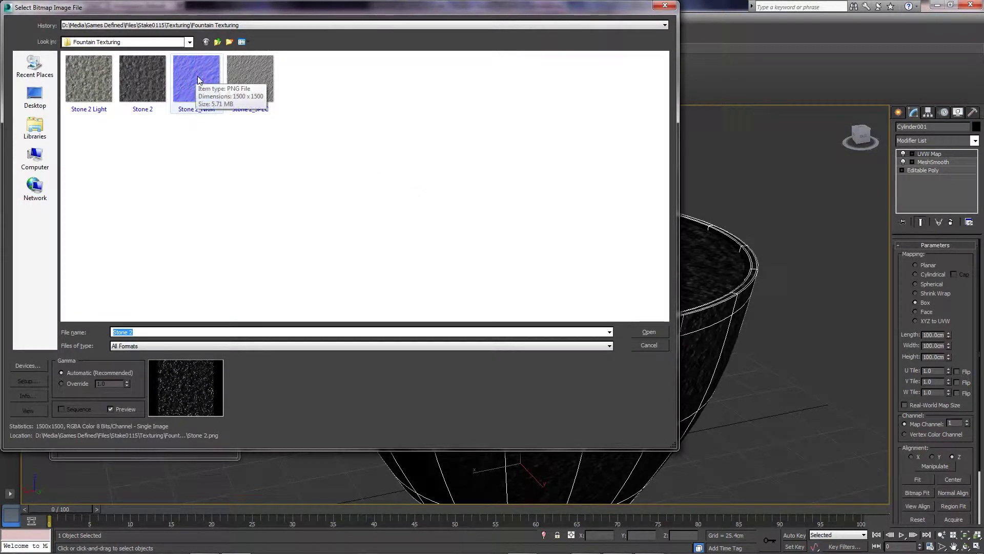
pyautogui.doubleClick(198, 76)
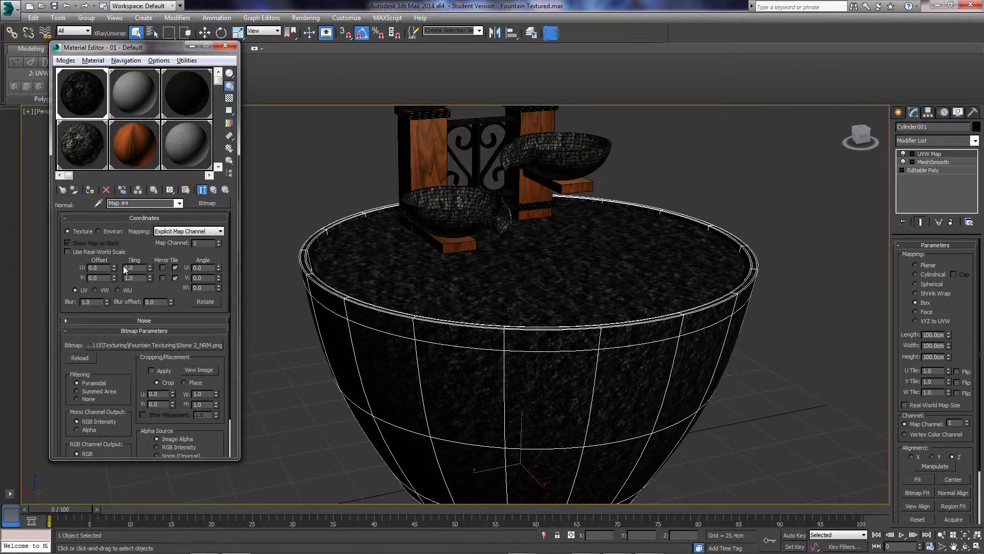
# Open an enlarged preview of the 01 - Default material and return to the material's top-level map list
pyautogui.doubleClick(79, 89)
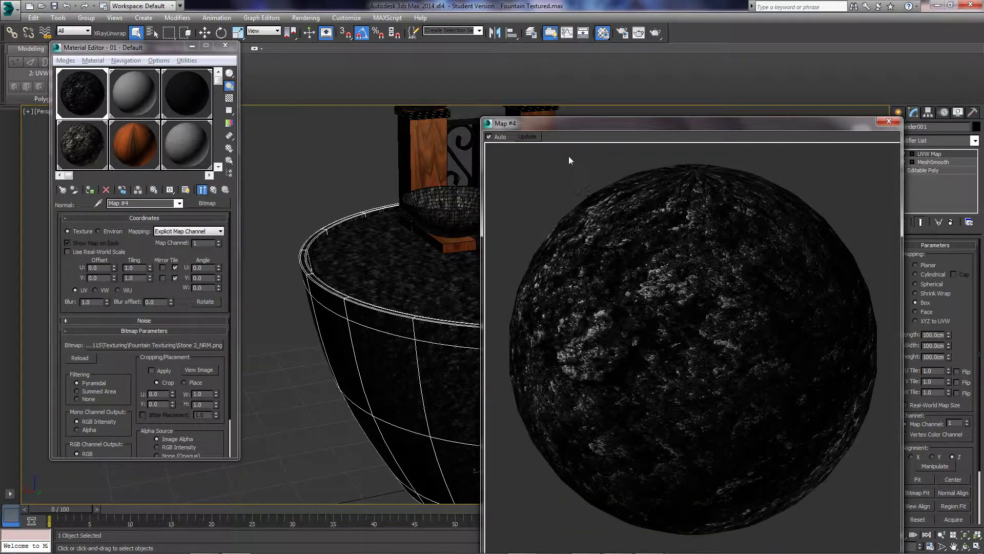
pyautogui.moveTo(569, 123); pyautogui.dragTo(522, 101)
pyautogui.click(213, 190)
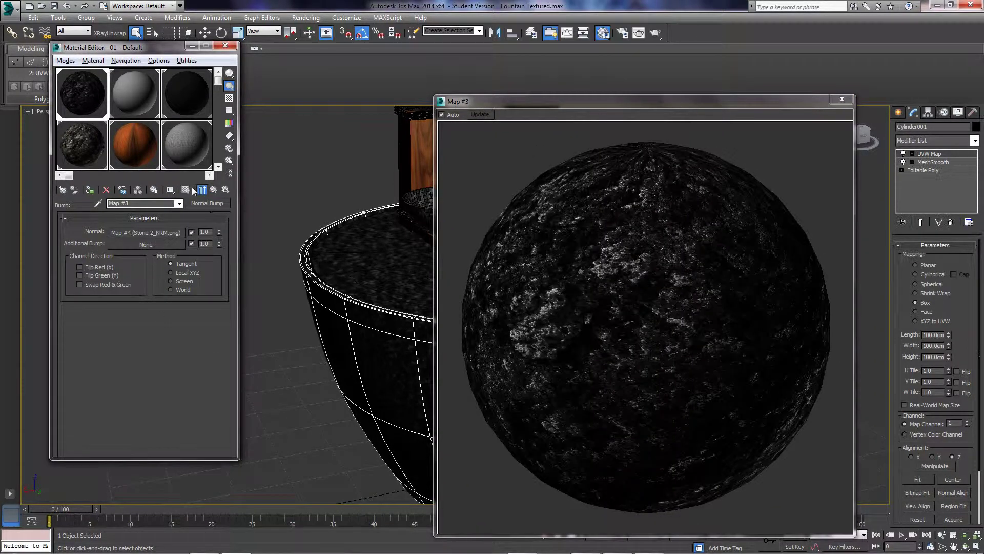
pyautogui.click(214, 190)
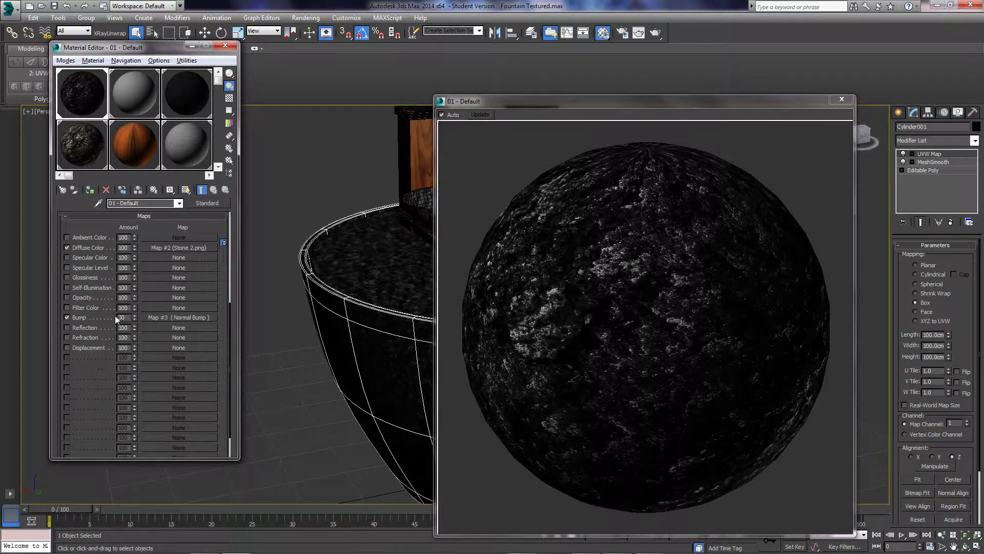
# Compare the stone preview with the bump map off and on, and set the bump amount to 80
pyautogui.click(67, 317)
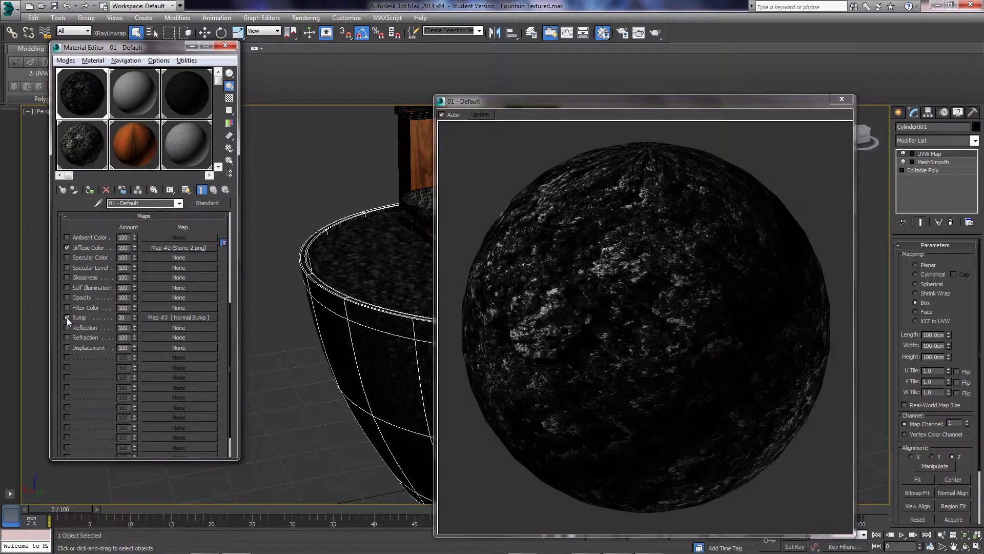
pyautogui.click(67, 317)
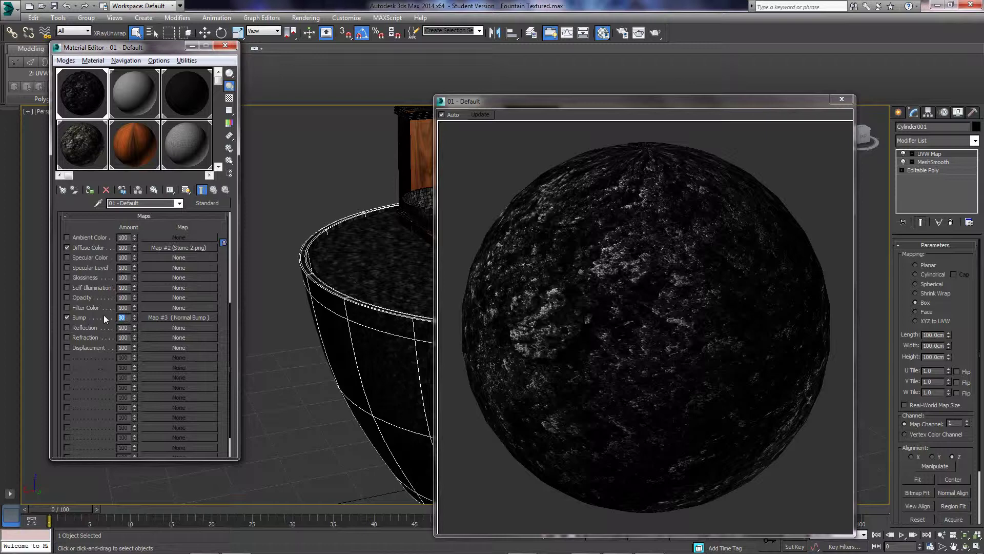
pyautogui.write('80')
pyautogui.press('Return')
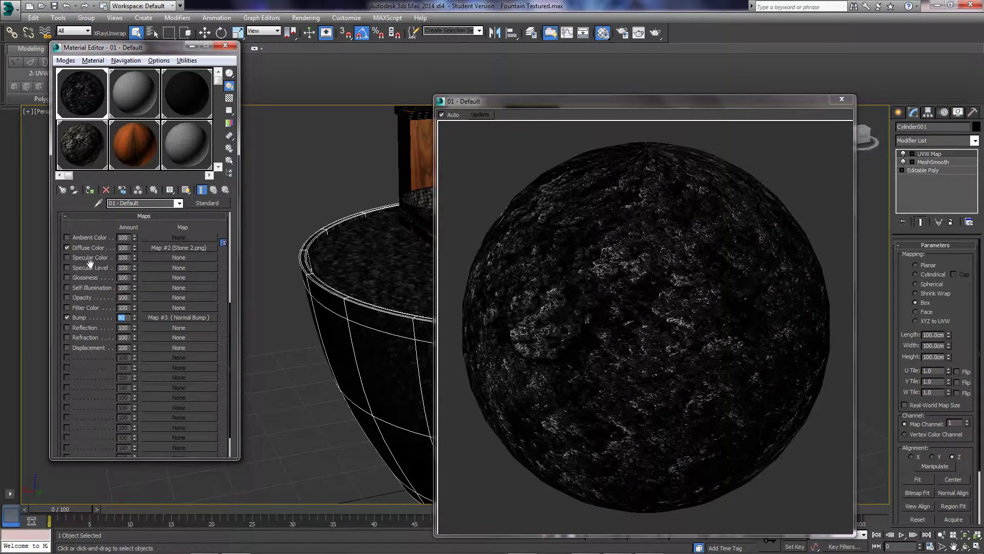
# Add Stone 2_SPEC.png as the specular level bitmap of the 01 - Default material
pyautogui.click(173, 269)
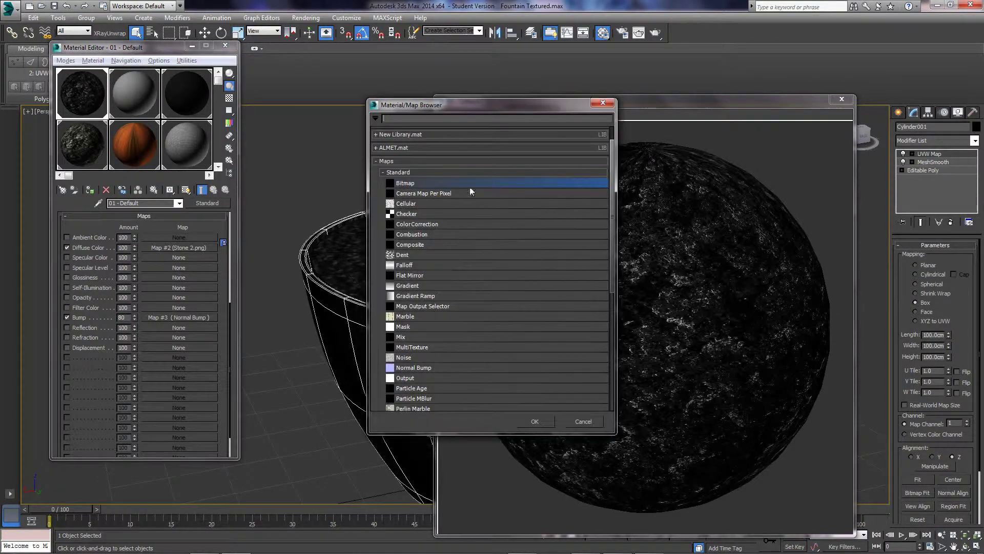
pyautogui.doubleClick(409, 186)
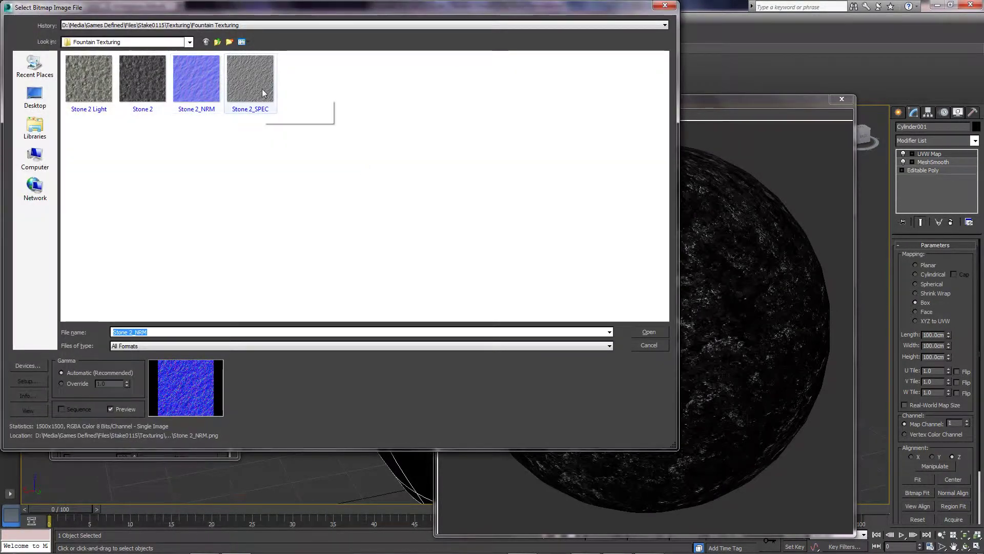
pyautogui.doubleClick(263, 88)
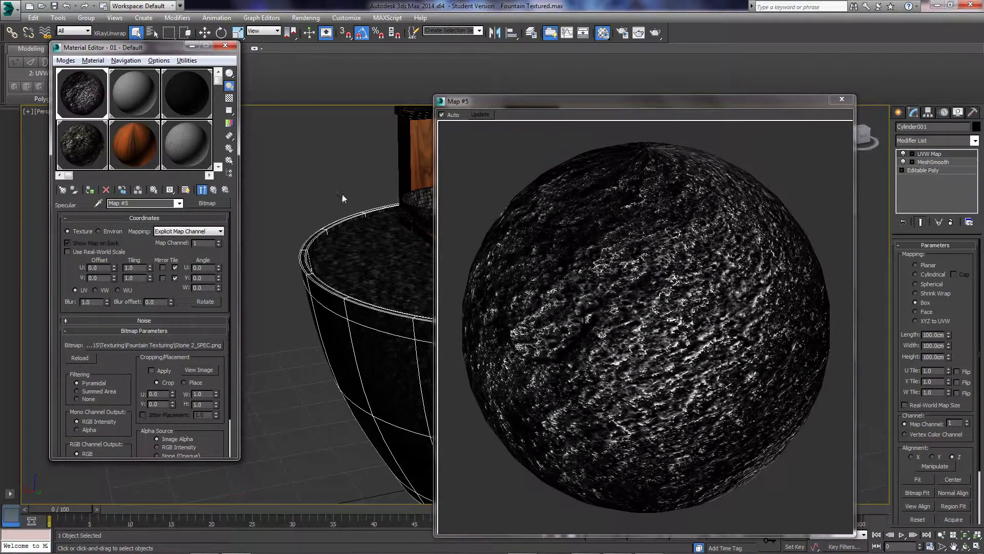
# Copy the 01 - Default material over the bowls' material under the name Bowls and replace its diffuse bitmap with Stone 2 Light.png
pyautogui.moveTo(83, 153); pyautogui.dragTo(84, 153)
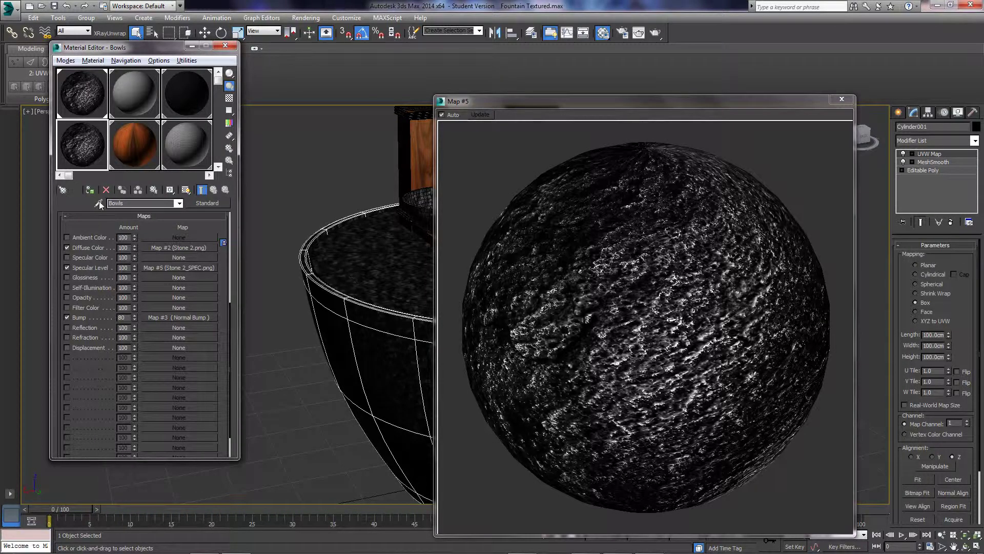
pyautogui.click(179, 248)
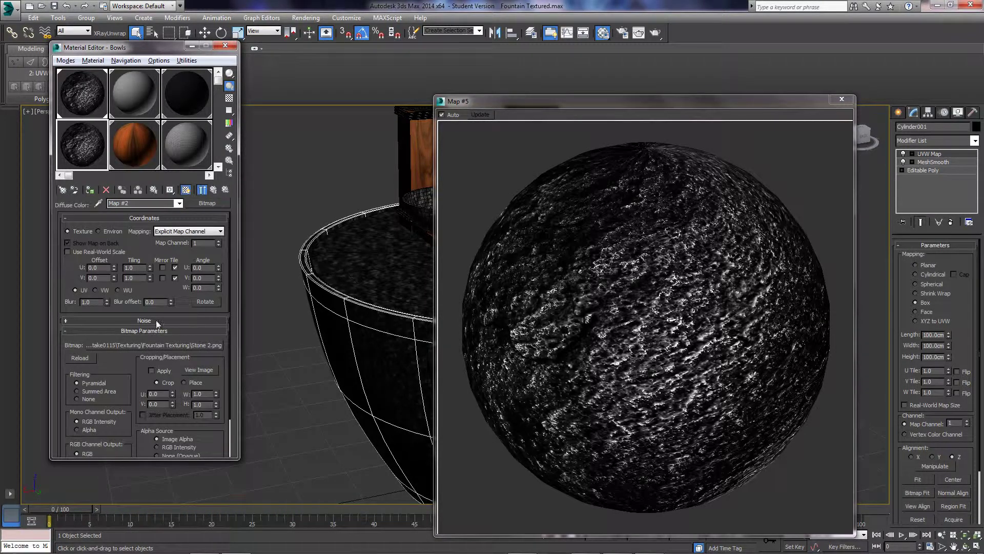
pyautogui.click(167, 345)
pyautogui.doubleClick(128, 144)
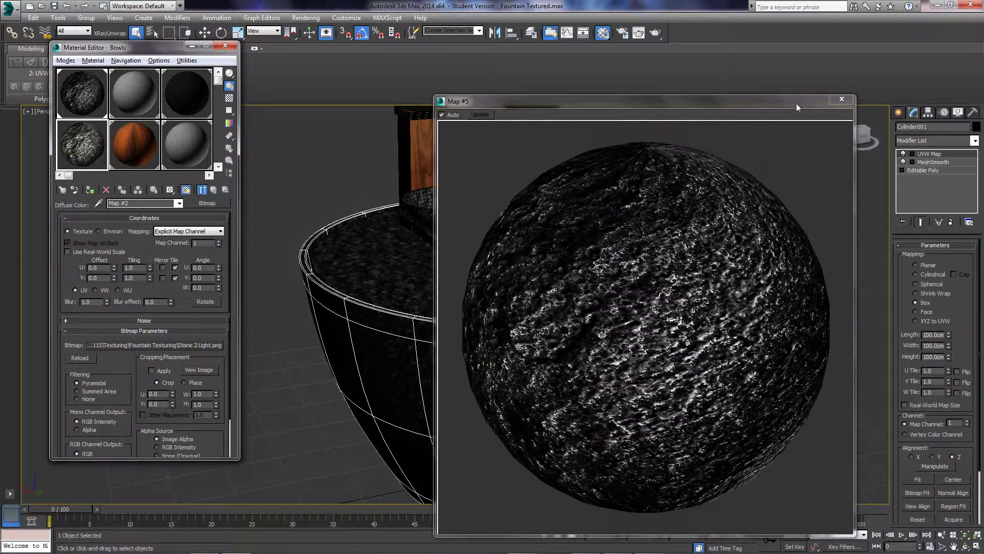
pyautogui.click(842, 99)
pyautogui.scroll(5, 529, 270)
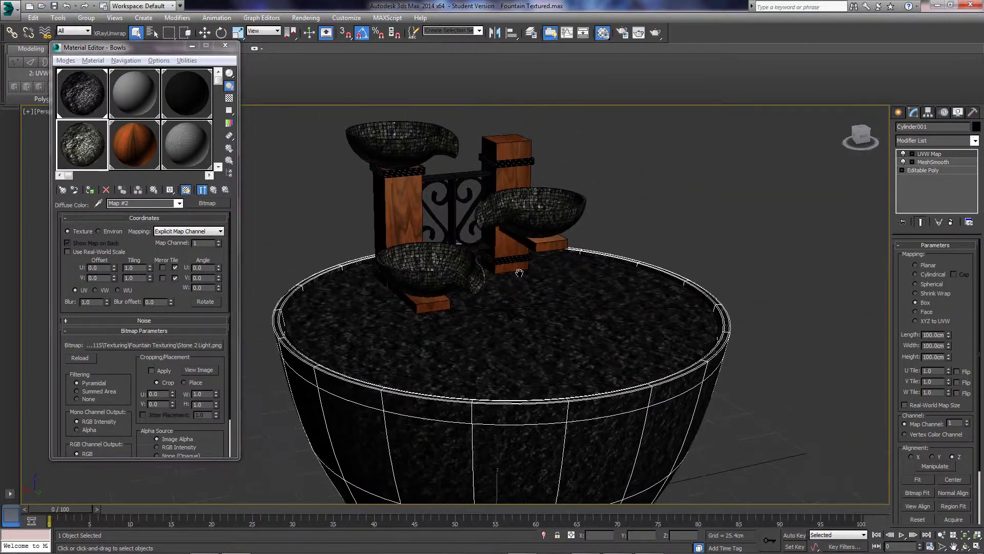
# Deselect the basin, close the Material Editor and view the whole textured fountain from a distance
pyautogui.moveTo(528, 270); pyautogui.dragTo(492, 271, button='middle')
pyautogui.click(657, 256)
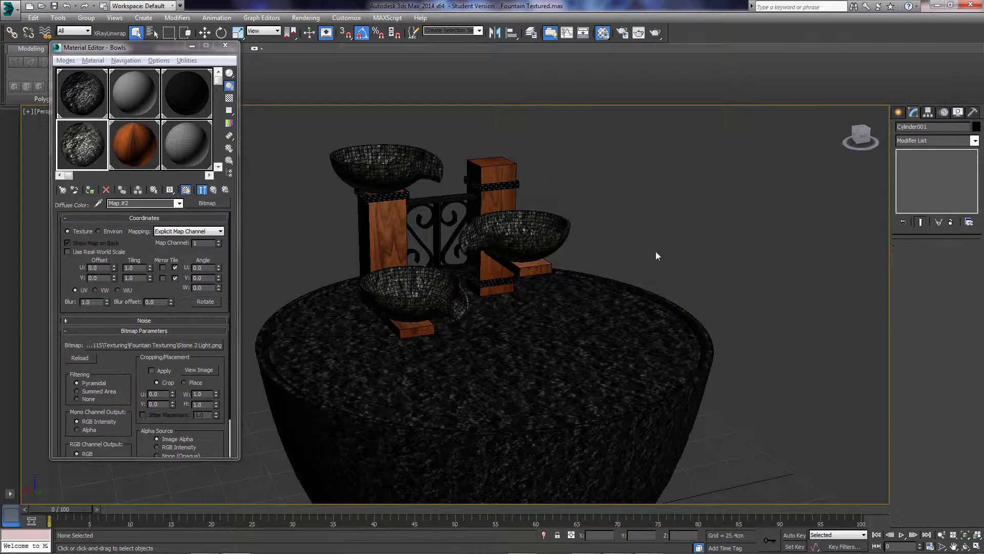
pyautogui.click(225, 45)
pyautogui.scroll(-4, 379, 276)
pyautogui.moveTo(380, 277); pyautogui.dragTo(406, 276, button='middle')
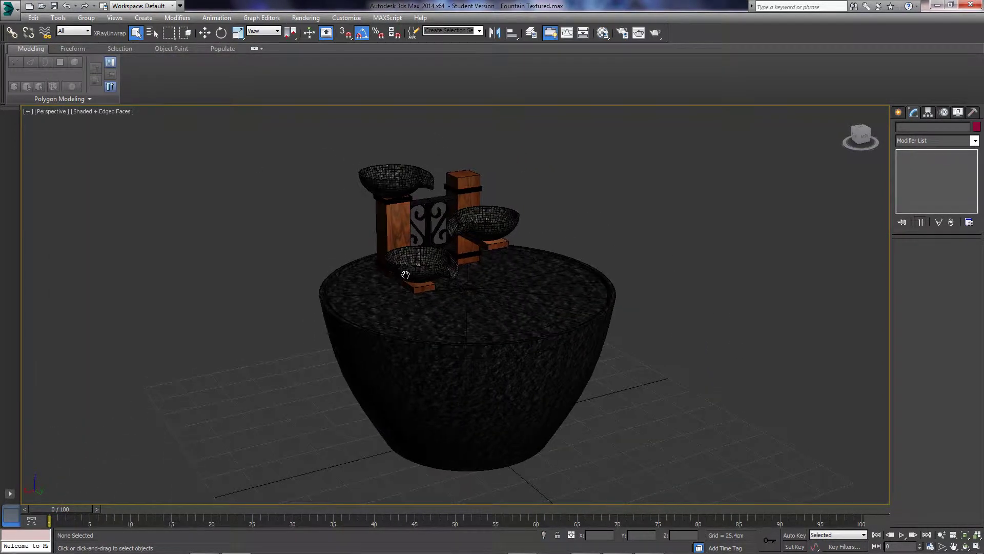
pyautogui.moveTo(630, 287); pyautogui.dragTo(406, 293, button='middle')
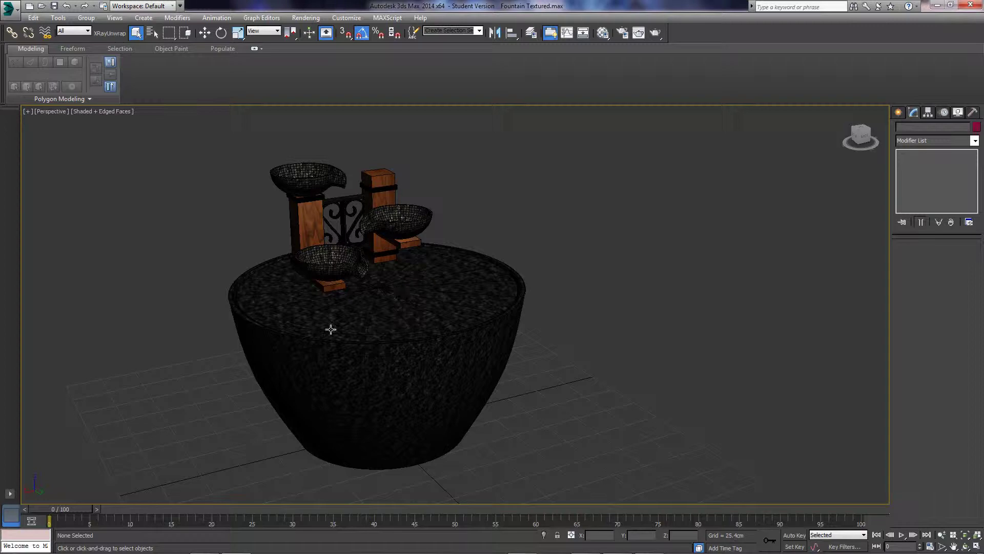
pyautogui.scroll(-8, 354, 326)
pyautogui.keyDown('alt'); pyautogui.moveTo(358, 328); pyautogui.dragTo(389, 317, button='middle'); pyautogui.keyUp('alt')
# Show all four viewports, fit the fountain into the Top view and change the distant Perspective view to a Left view
pyautogui.hotkey('alt', 'w')
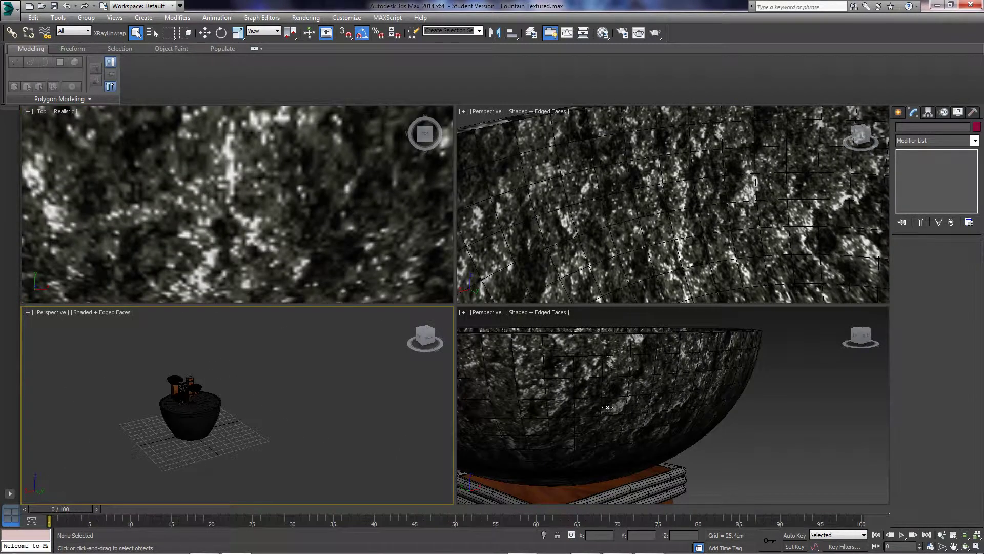
pyautogui.scroll(-10, 340, 253)
pyautogui.click(308, 434)
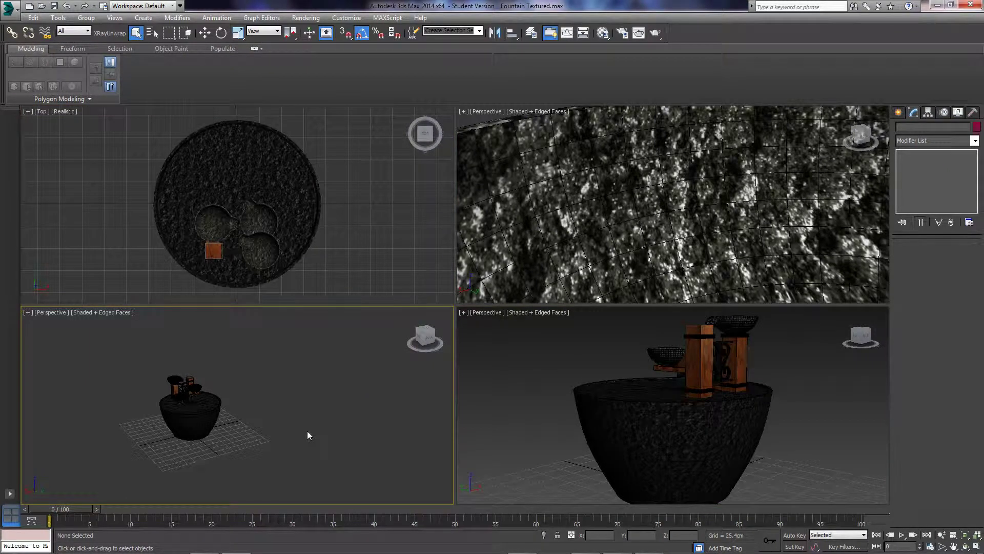
pyautogui.press('l')
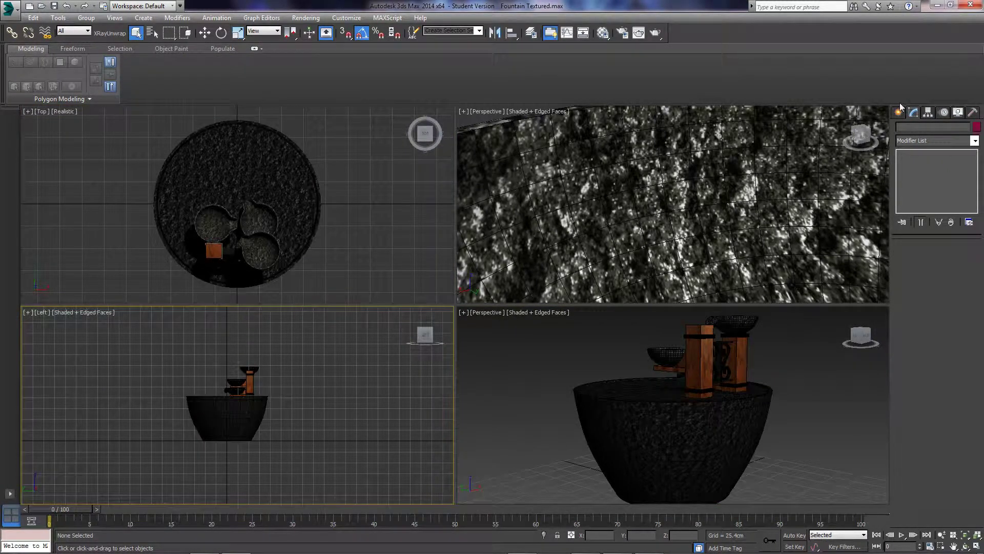
# Draw an L-shaped spline in the Left view, running vertically down behind the fountain and horizontally along the ground beneath it
pyautogui.click(900, 112)
pyautogui.click(918, 184)
pyautogui.moveTo(373, 407); pyautogui.dragTo(376, 398, button='middle')
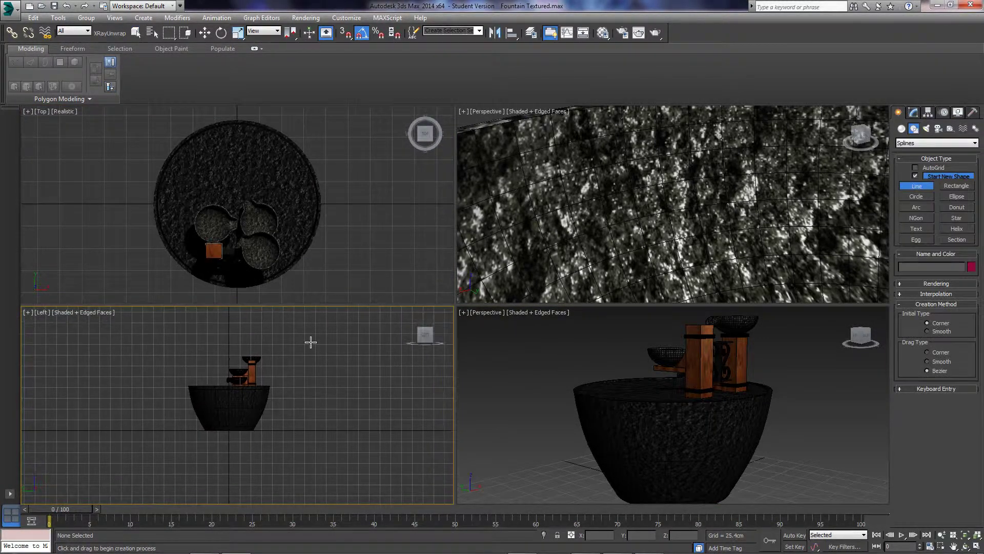
pyautogui.scroll(-2, 300, 347)
pyautogui.moveTo(301, 348); pyautogui.dragTo(278, 371, button='middle')
pyautogui.click(276, 337)
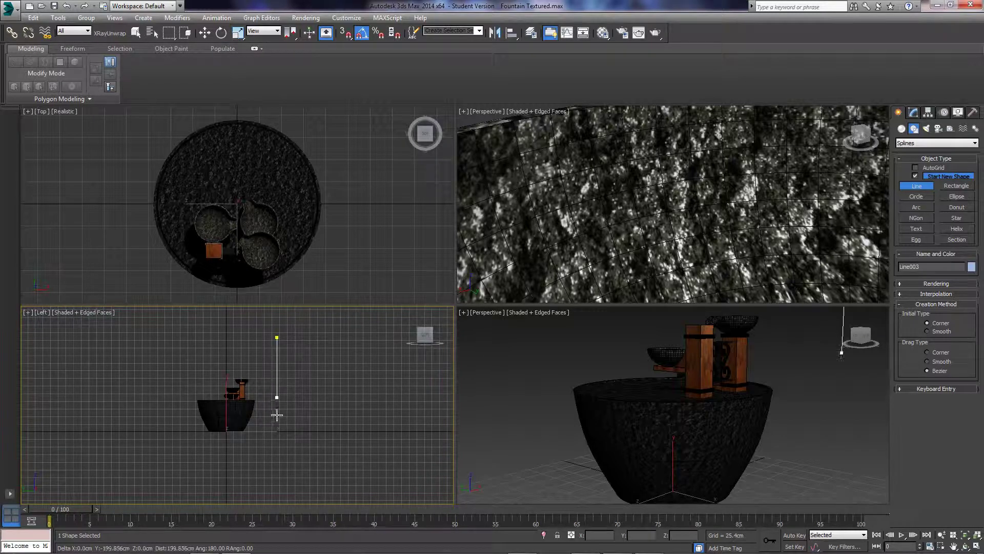
pyautogui.click(276, 431)
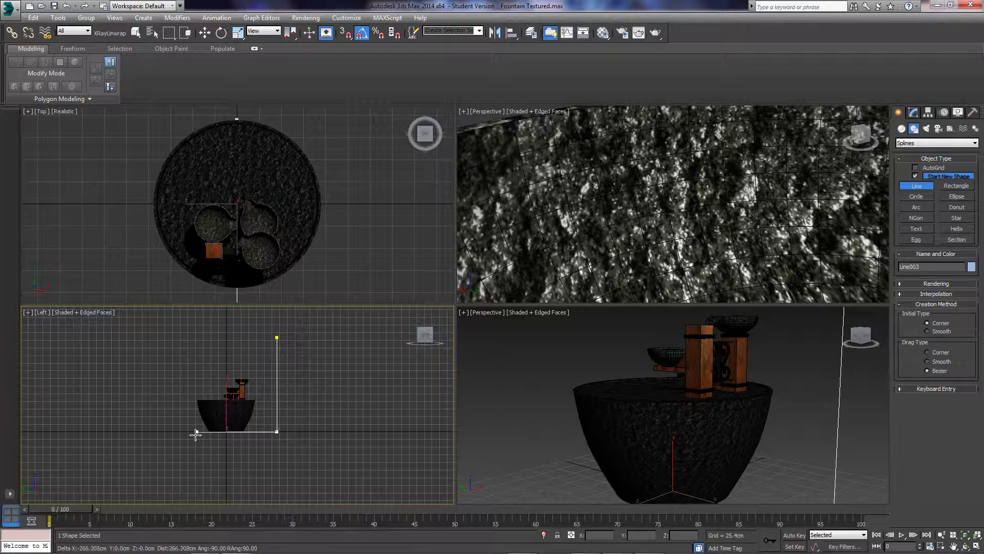
pyautogui.click(167, 432)
pyautogui.rightClick(167, 431)
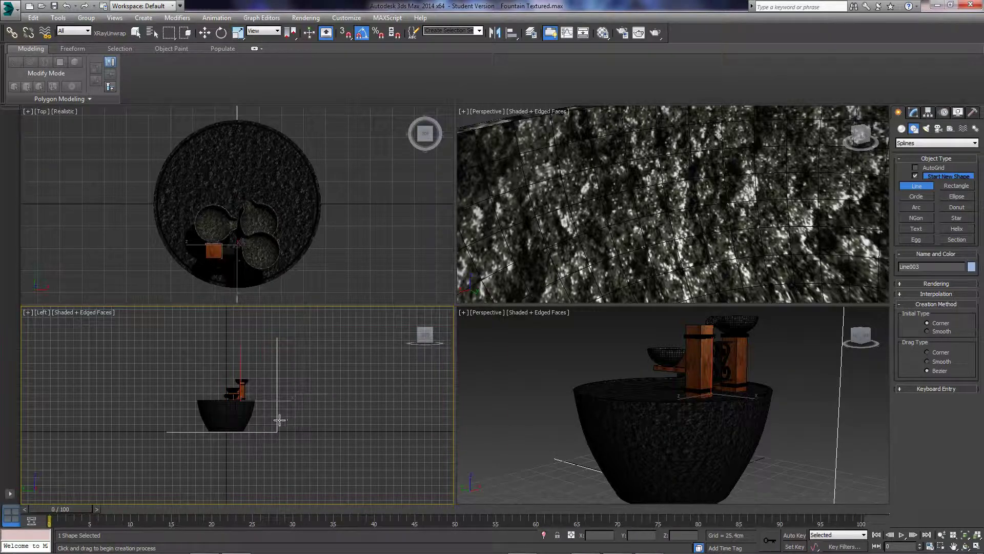
pyautogui.rightClick(279, 420)
# Fillet the corner vertex of the L-shaped line with a radius of about 75 cm
pyautogui.press('1')
pyautogui.hotkey('alt', 'w')
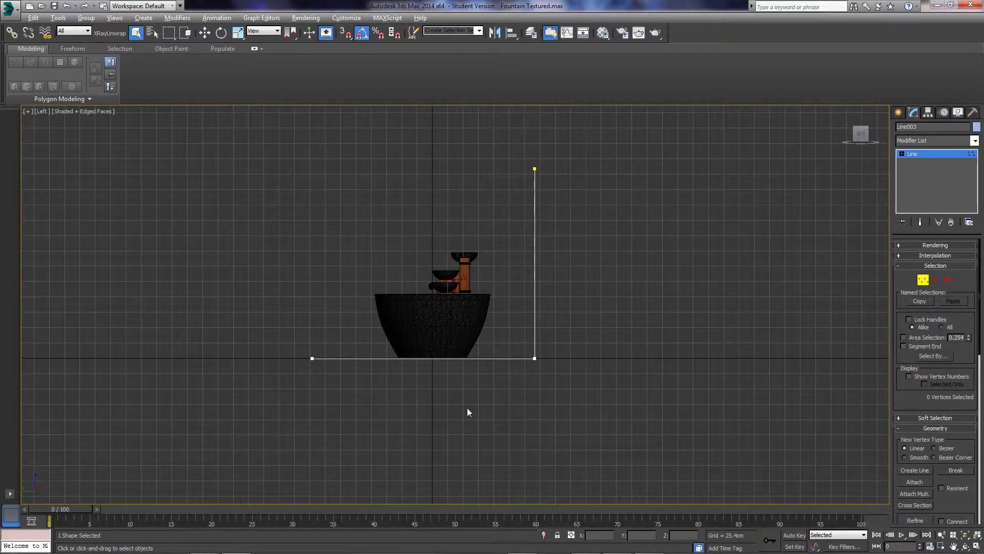
pyautogui.moveTo(467, 411); pyautogui.dragTo(439, 445, button='middle')
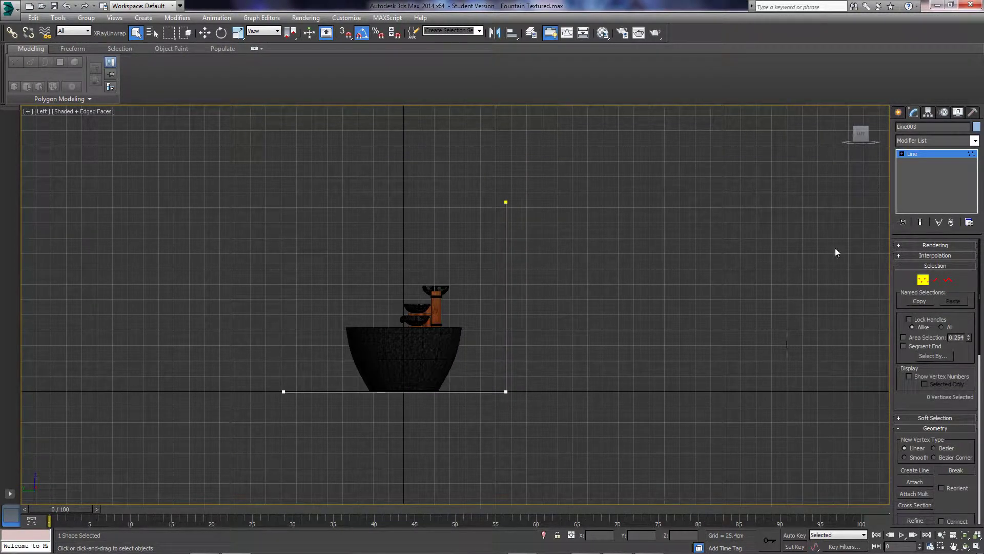
pyautogui.scroll(-5, 931, 419)
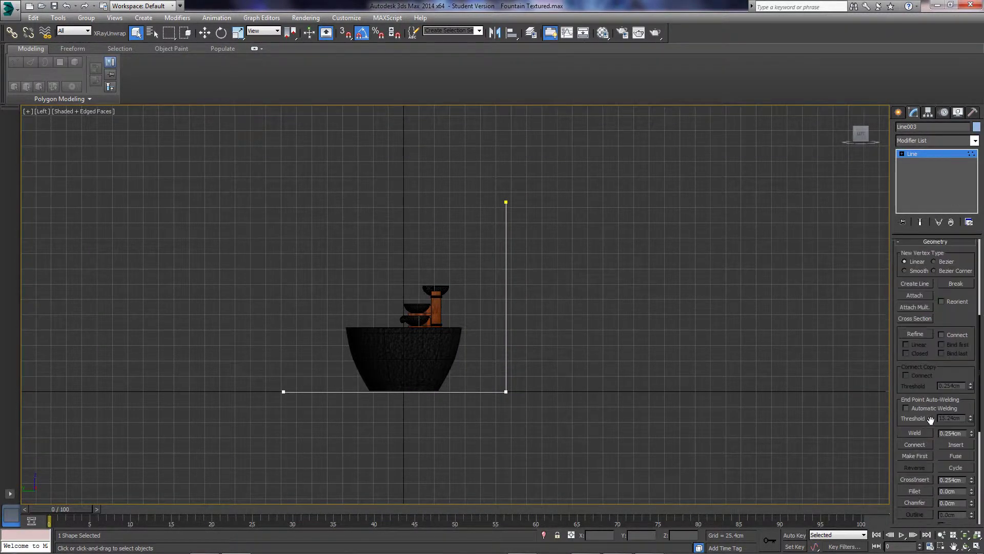
pyautogui.click(915, 414)
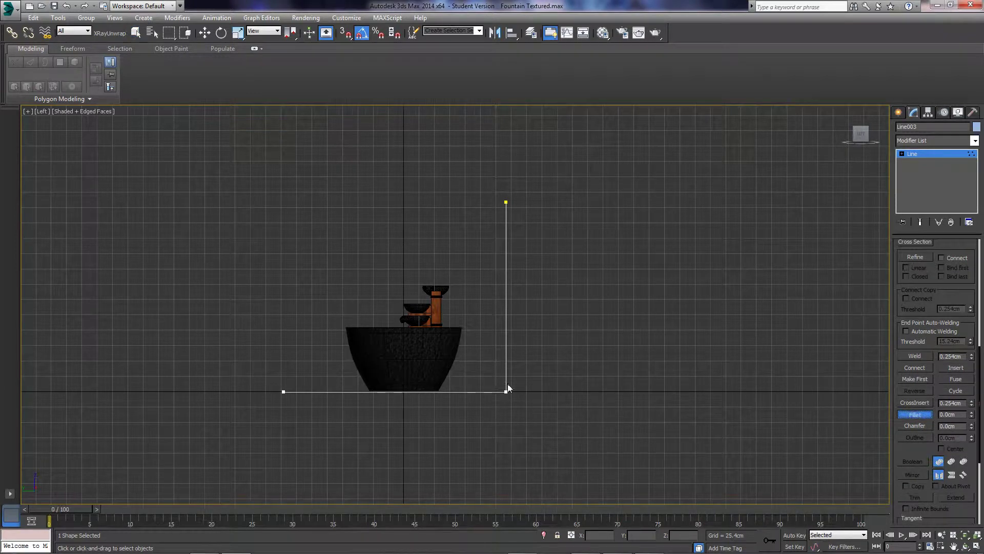
pyautogui.moveTo(507, 392); pyautogui.dragTo(509, 341)
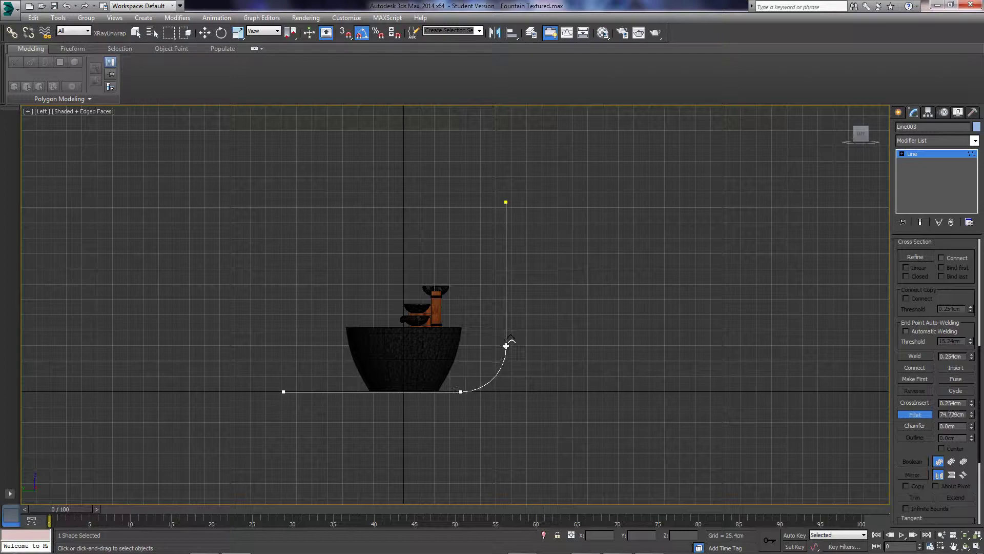
pyautogui.rightClick(480, 410)
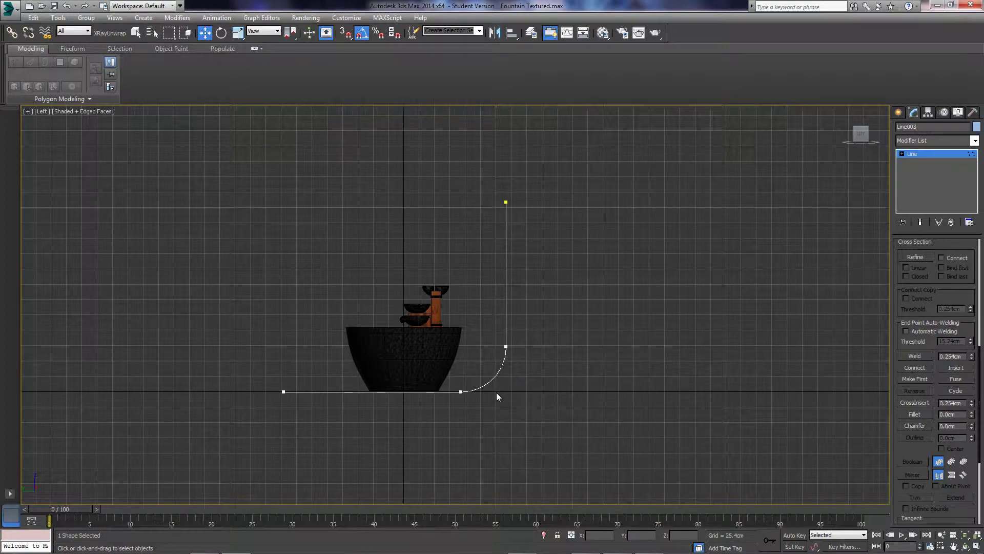
# Leave vertex editing and apply an Extrude modifier of about 1252 cm to the line to form a curved backdrop
pyautogui.hotkey('alt', 'w')
pyautogui.hotkey('alt', 'w')
pyautogui.scroll(-2, 534, 374)
pyautogui.scroll(-1, 601, 367)
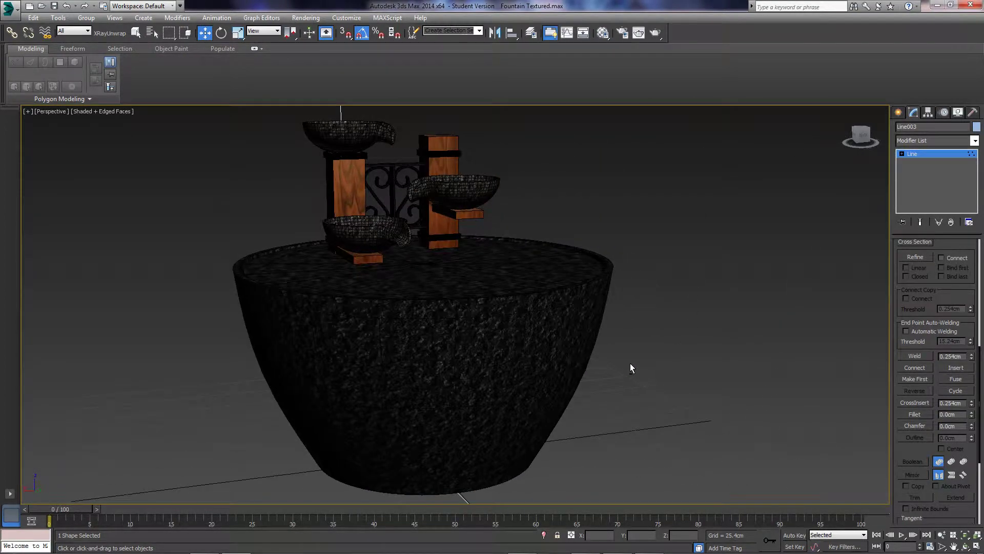
pyautogui.scroll(-3, 630, 368)
pyautogui.keyDown('alt'); pyautogui.moveTo(445, 314); pyautogui.dragTo(359, 295, button='middle'); pyautogui.keyUp('alt')
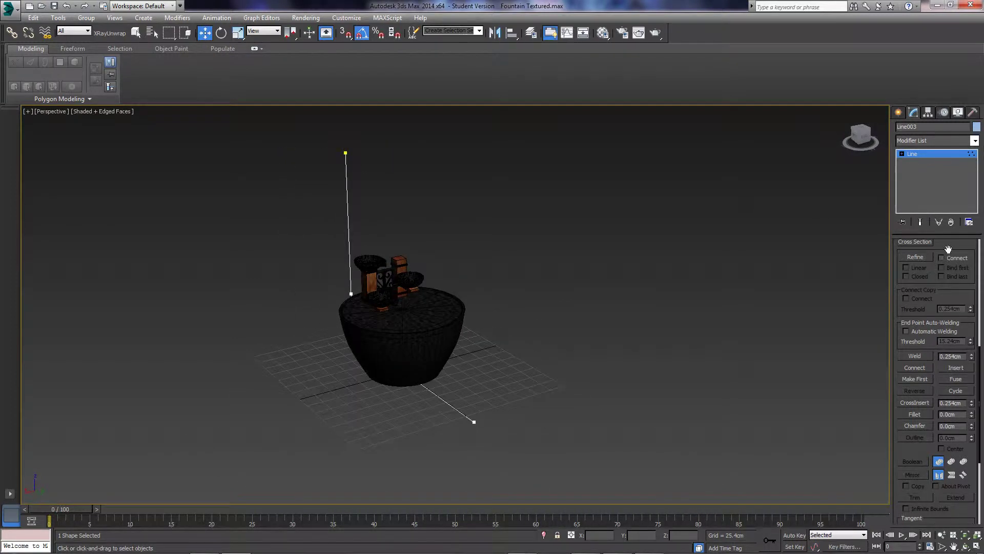
pyautogui.scroll(5, 938, 279)
pyautogui.click(923, 279)
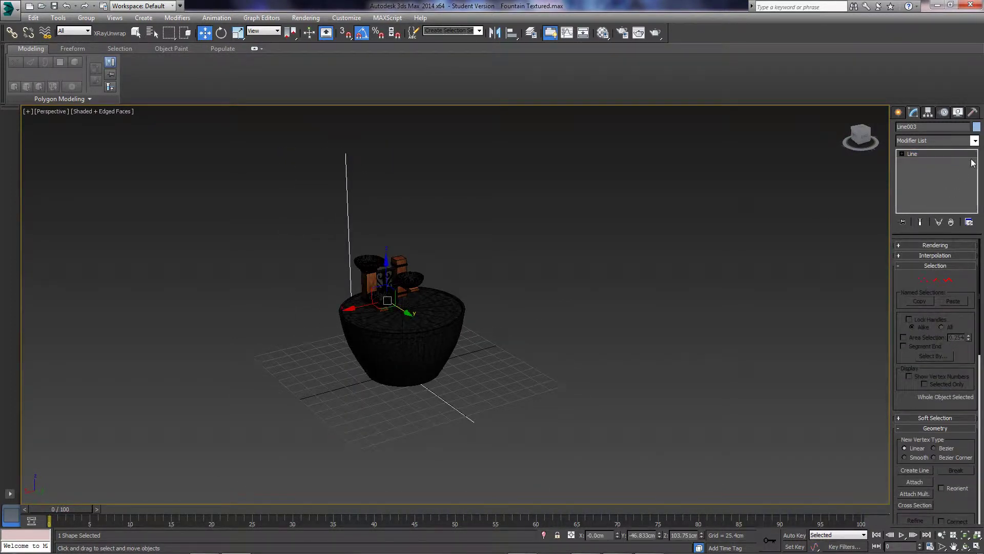
pyautogui.click(974, 141)
pyautogui.moveTo(976, 177); pyautogui.dragTo(935, 318)
pyautogui.click(931, 241)
pyautogui.scroll(-2, 574, 292)
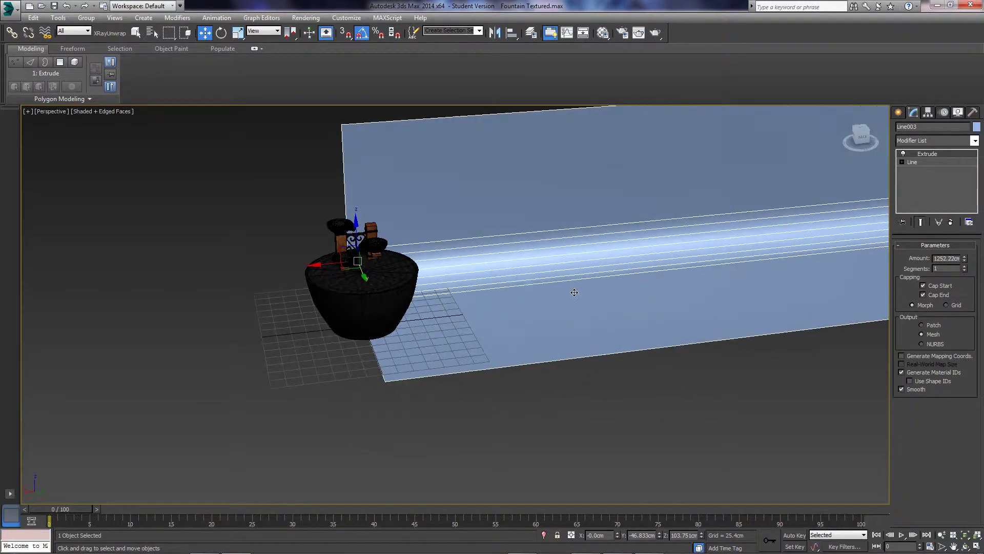
# Move the extruded backdrop along X to about 578 cm so that it is centred behind the fountain
pyautogui.moveTo(333, 264); pyautogui.dragTo(88, 308)
pyautogui.scroll(-4, 426, 311)
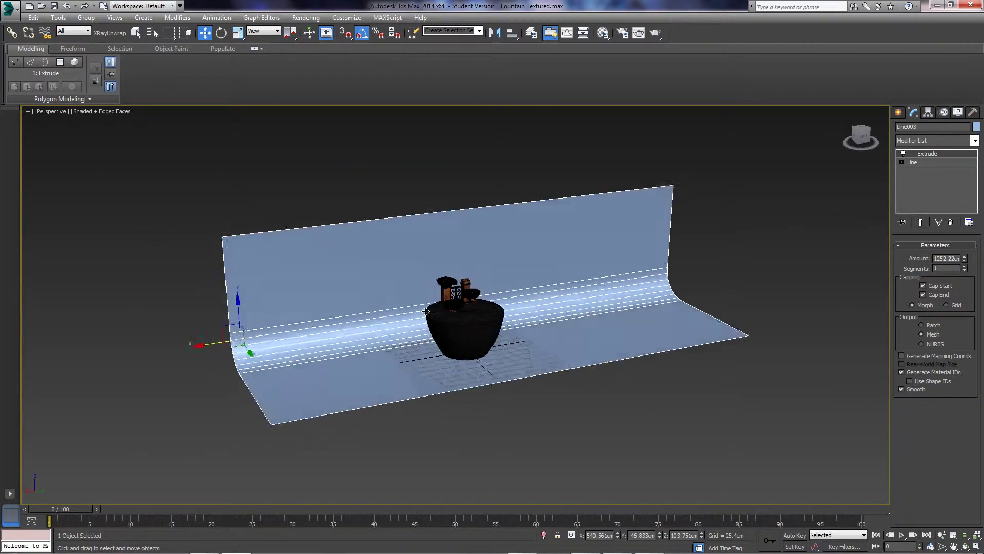
pyautogui.keyDown('alt'); pyautogui.moveTo(426, 311); pyautogui.dragTo(406, 305, button='middle'); pyautogui.keyUp('alt')
pyautogui.moveTo(220, 303); pyautogui.dragTo(207, 302)
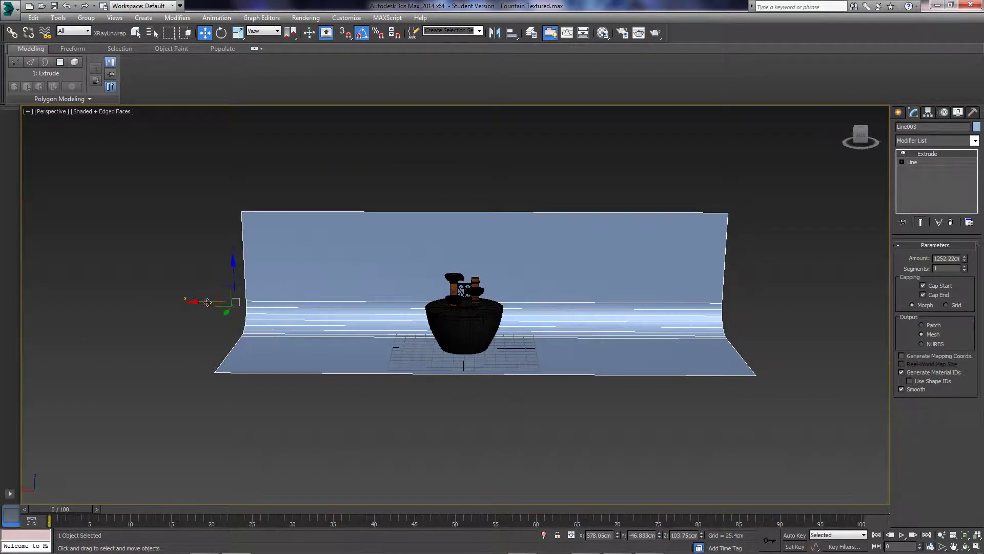
pyautogui.keyDown('alt'); pyautogui.moveTo(395, 315); pyautogui.dragTo(365, 324, button='middle'); pyautogui.keyUp('alt')
pyautogui.rightClick(364, 323)
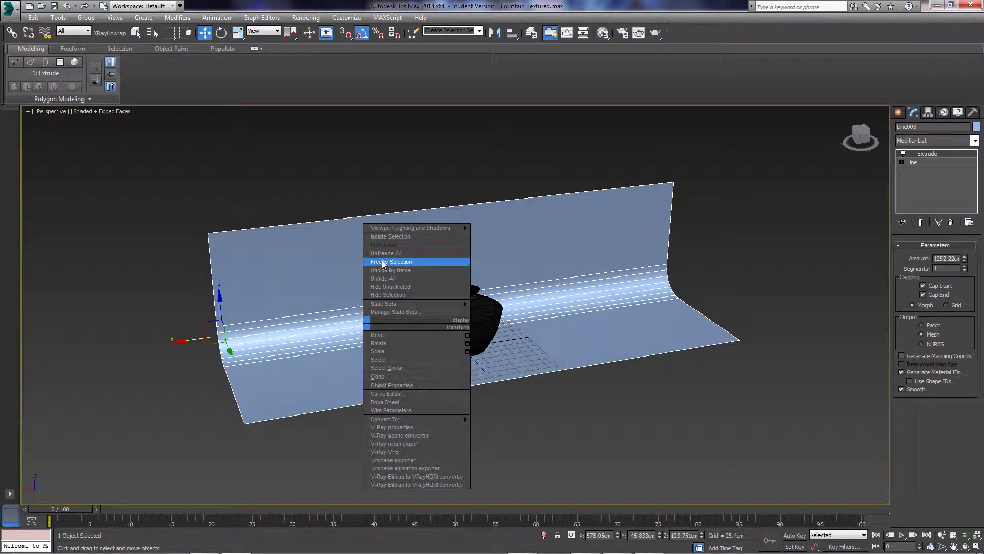
pyautogui.rightClick(283, 294)
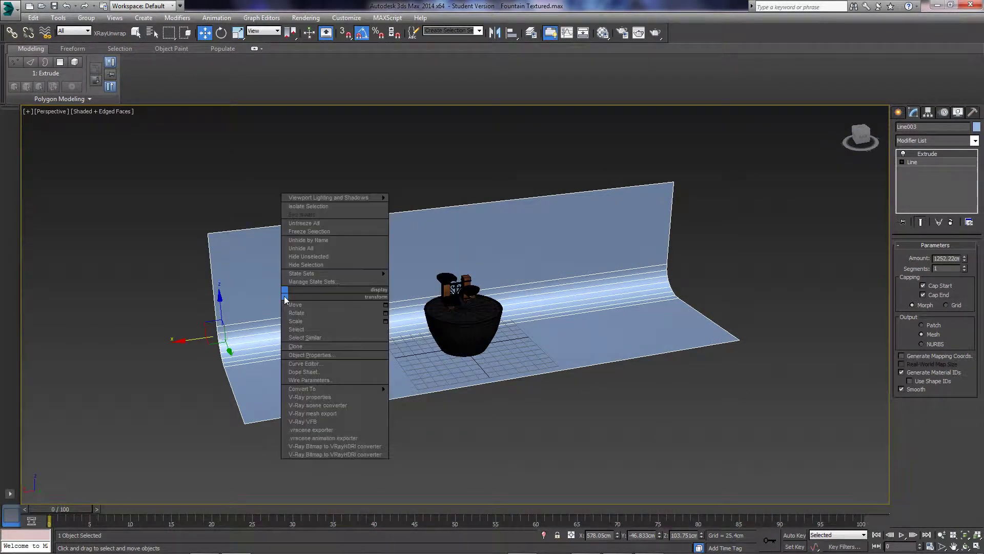
# Select the unused 13 - Default material and check which V-Ray material types are available for it
pyautogui.press('m')
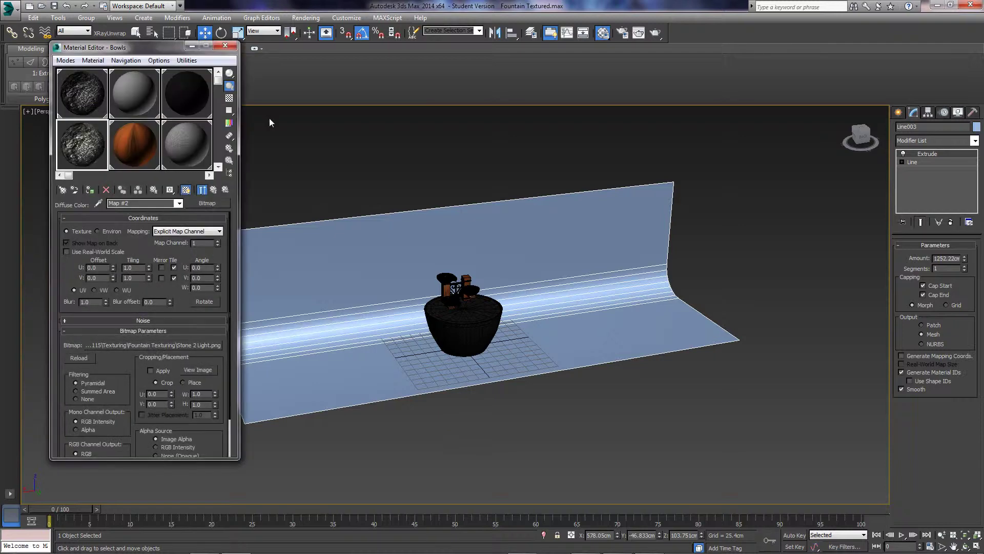
pyautogui.click(218, 168)
pyautogui.click(68, 140)
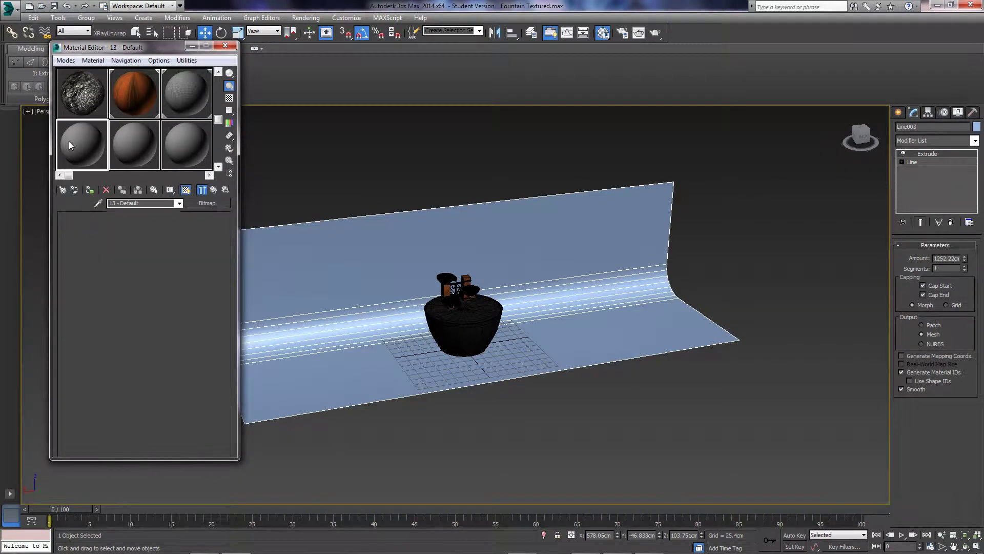
pyautogui.click(207, 203)
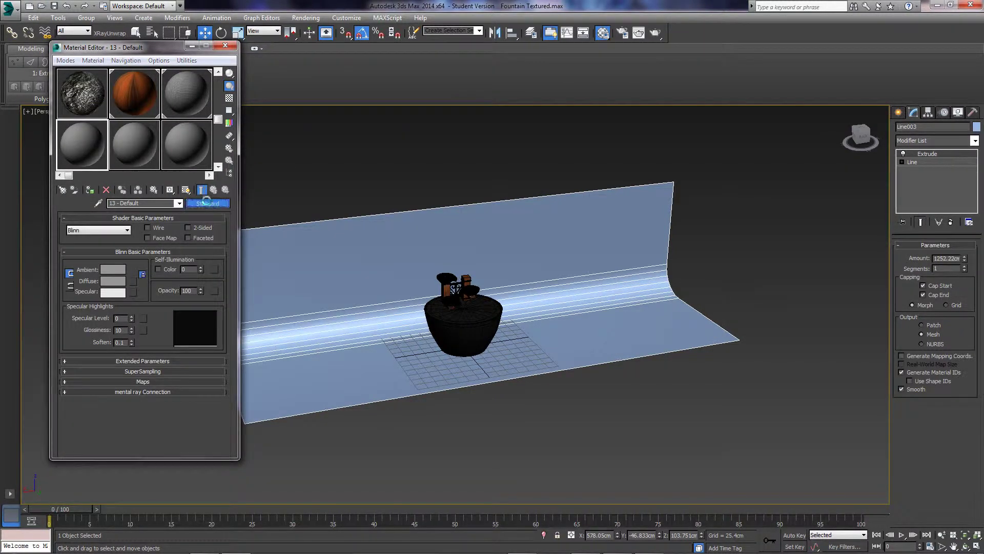
pyautogui.click(383, 196)
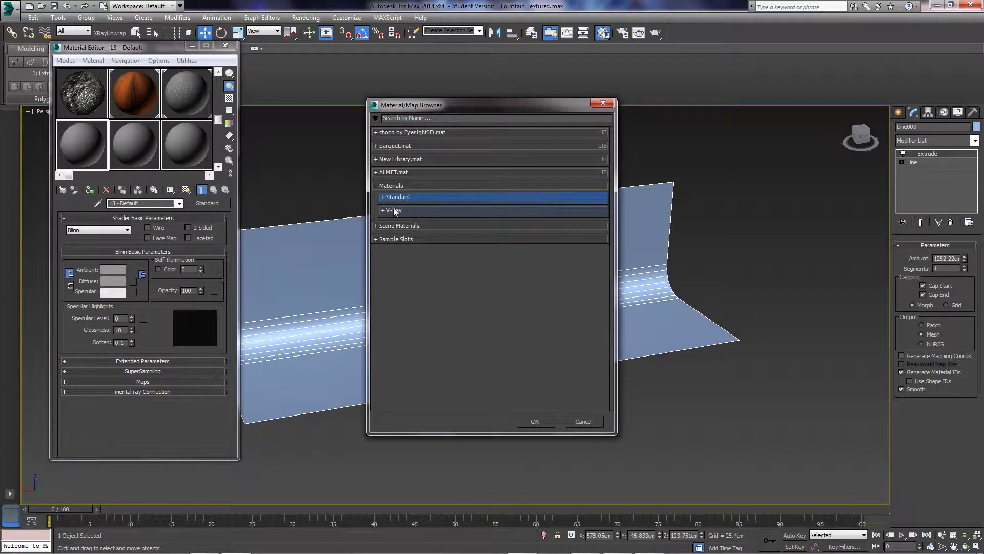
pyautogui.click(398, 211)
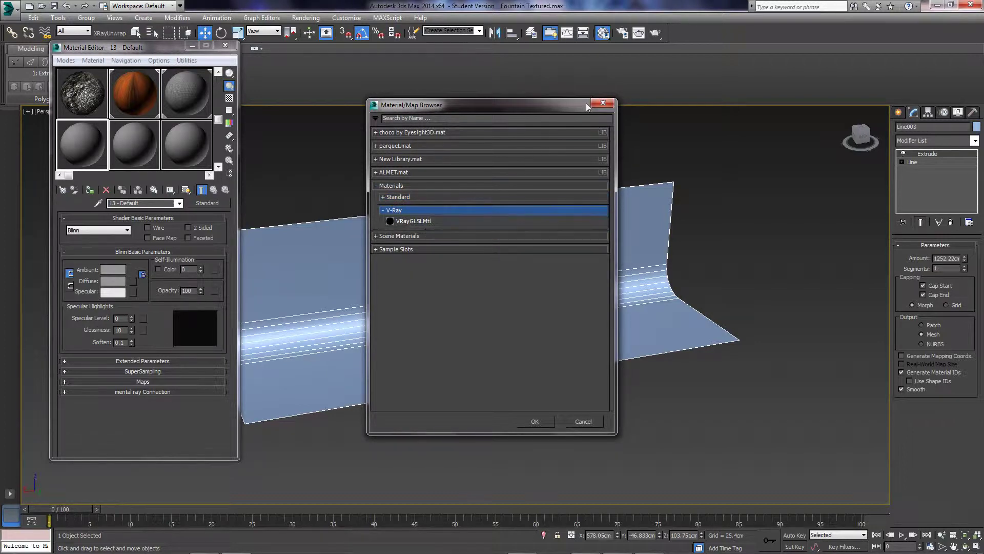
pyautogui.click(607, 105)
# Assign V-Ray Adv 2.40.04 as the production renderer in the render setup
pyautogui.press('F10')
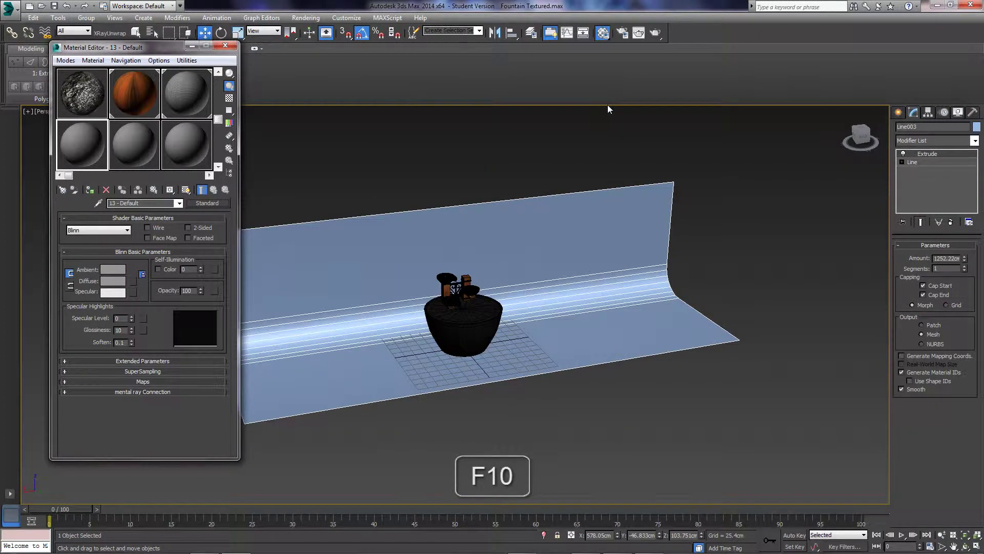
pyautogui.click(608, 107)
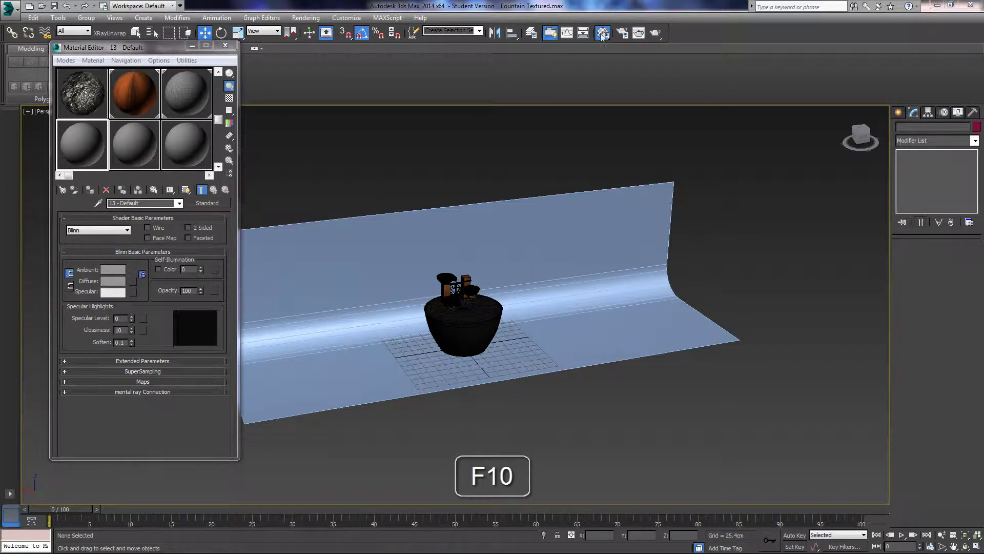
pyautogui.click(622, 34)
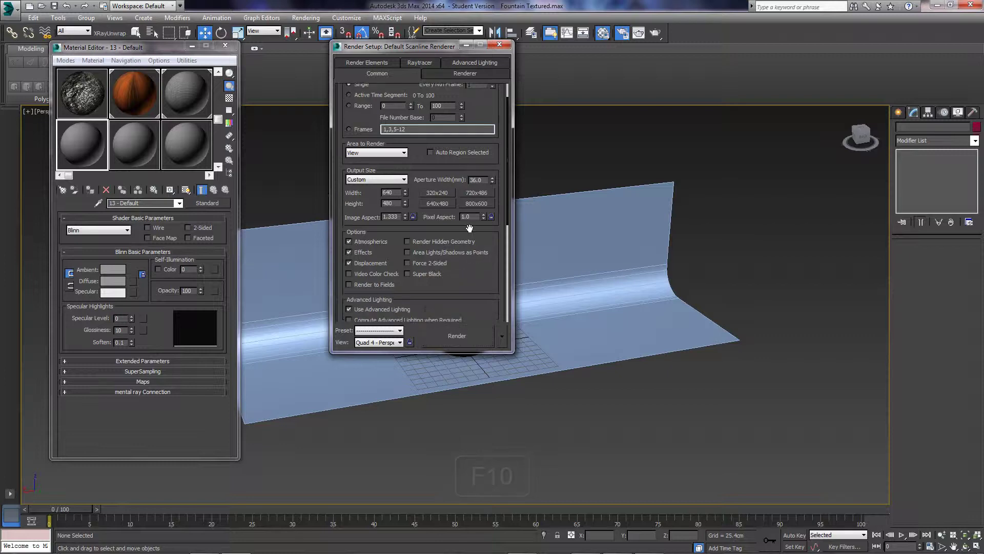
pyautogui.scroll(-10, 450, 282)
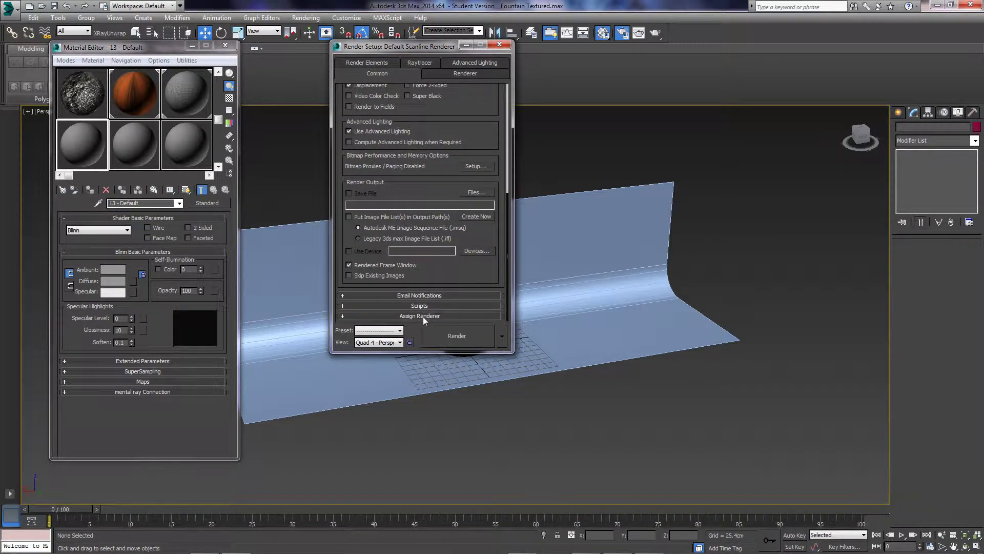
pyautogui.click(422, 316)
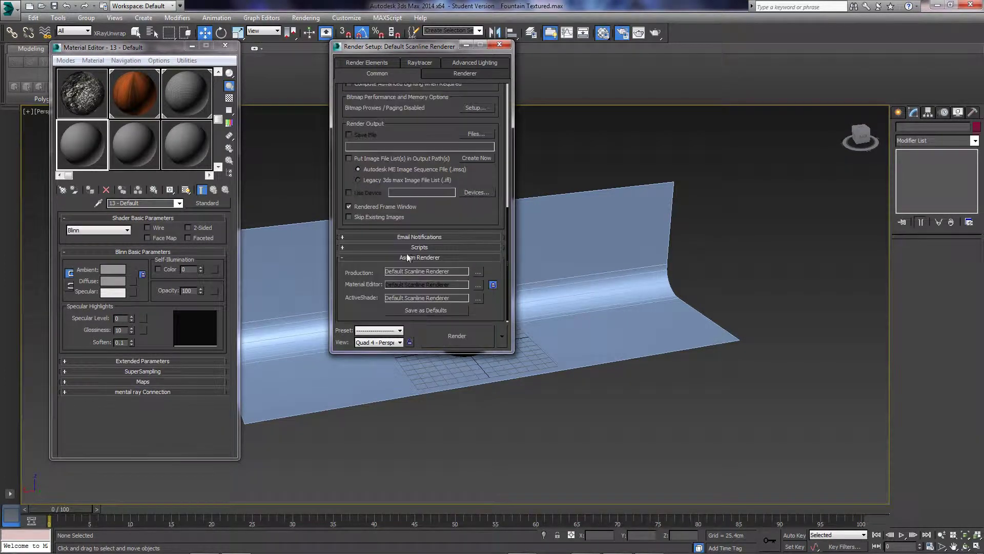
pyautogui.click(478, 271)
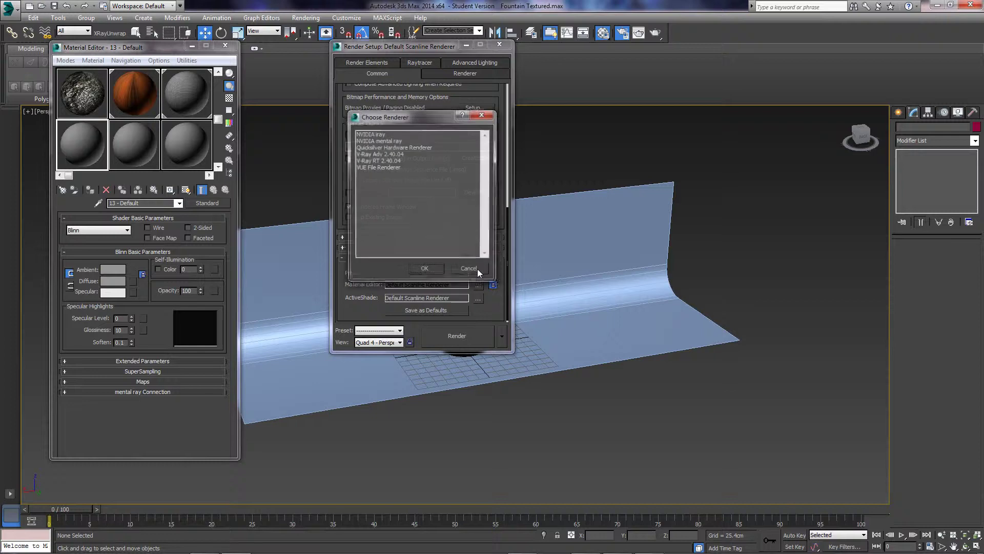
pyautogui.doubleClick(380, 154)
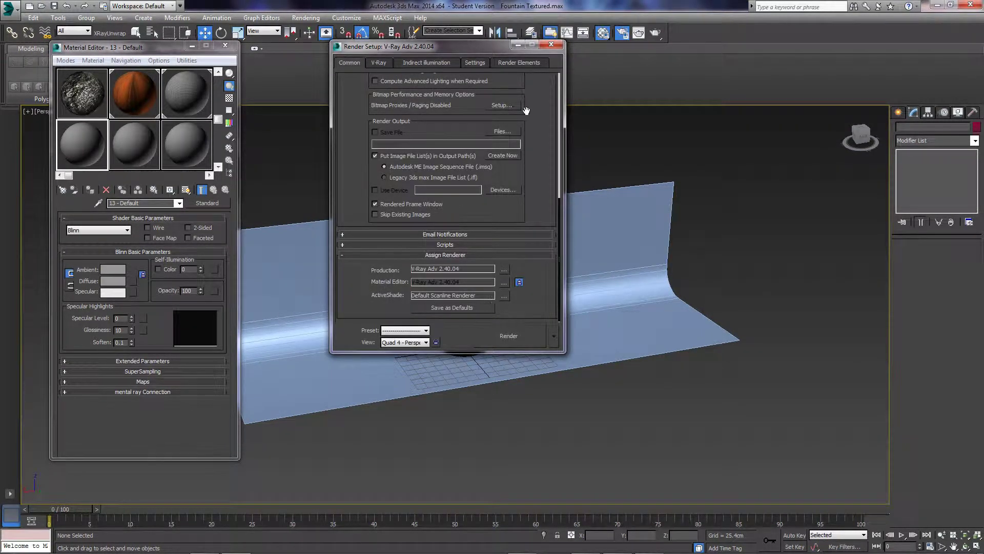
# Assign V-Ray RT 2.40.04 as the ActiveShade renderer and close the render setup
pyautogui.click(504, 296)
pyautogui.click(405, 141)
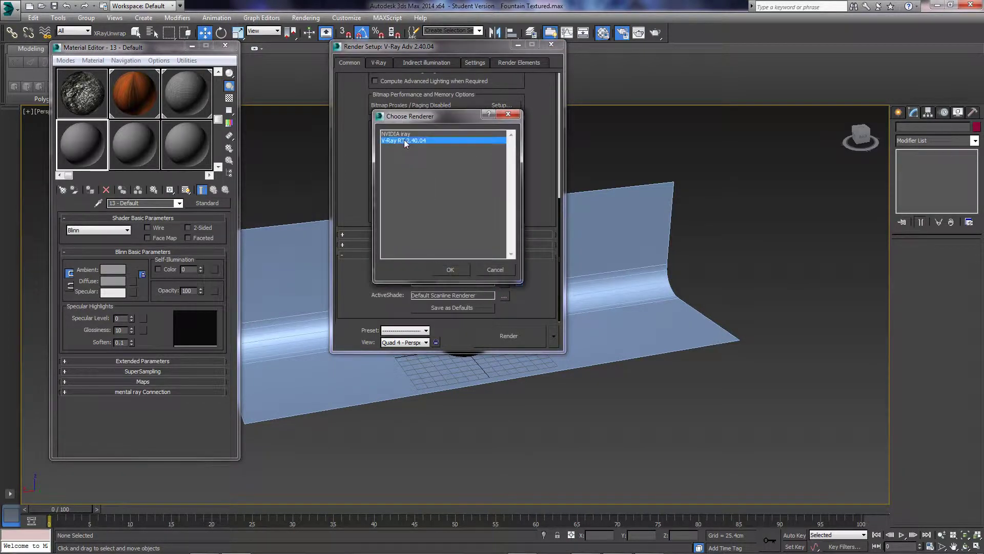
pyautogui.doubleClick(405, 141)
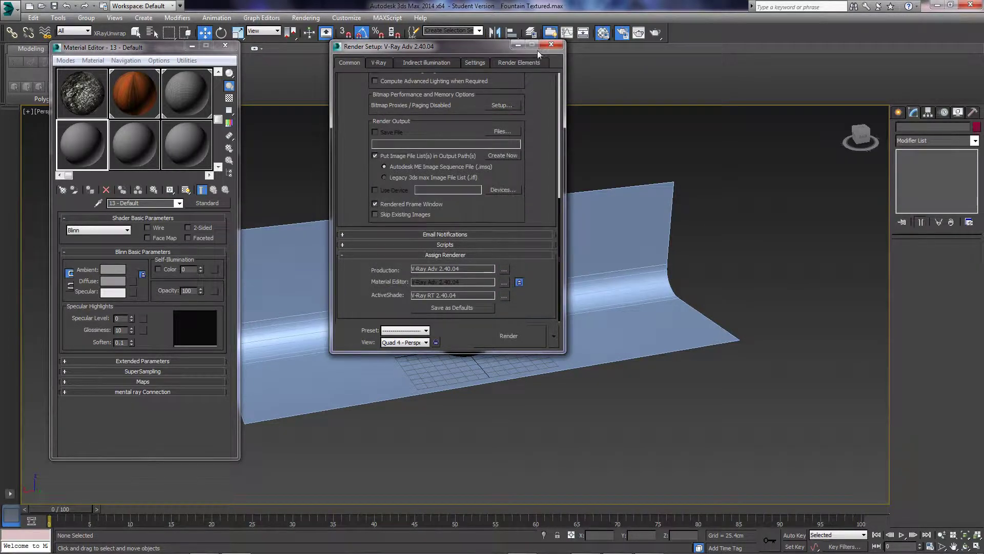
pyautogui.scroll(6, 519, 134)
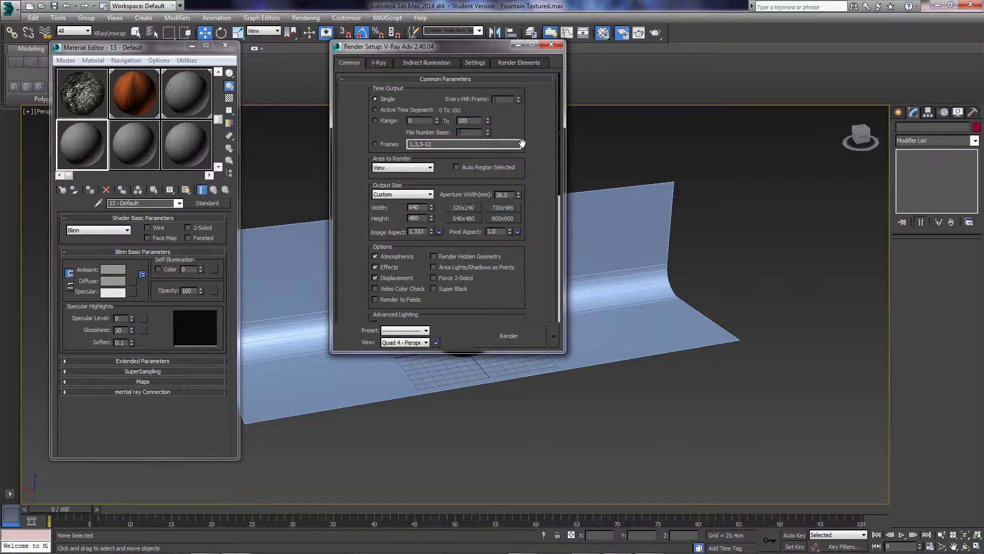
pyautogui.click(552, 45)
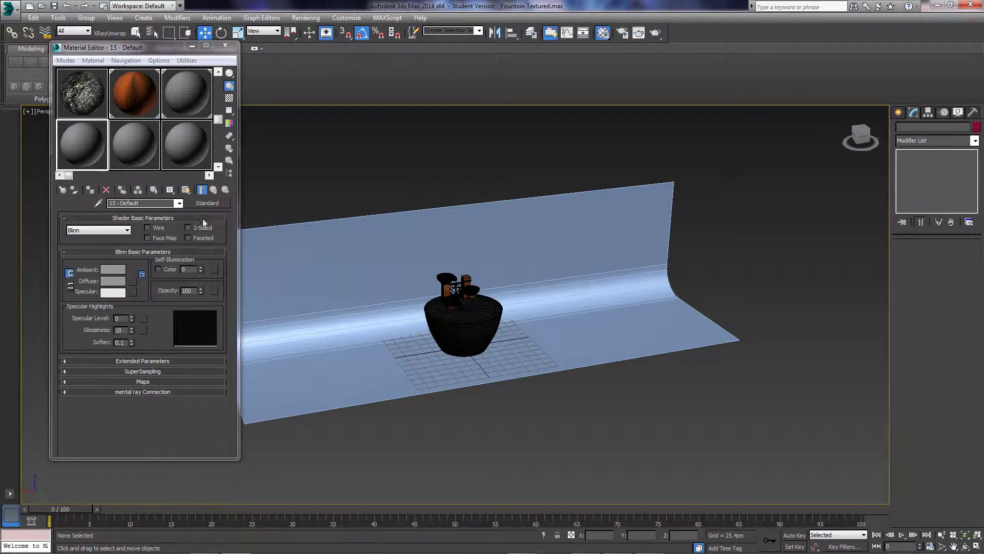
# Change the 13 - Default material to a VRayMtl and apply it to the curved backdrop
pyautogui.click(210, 205)
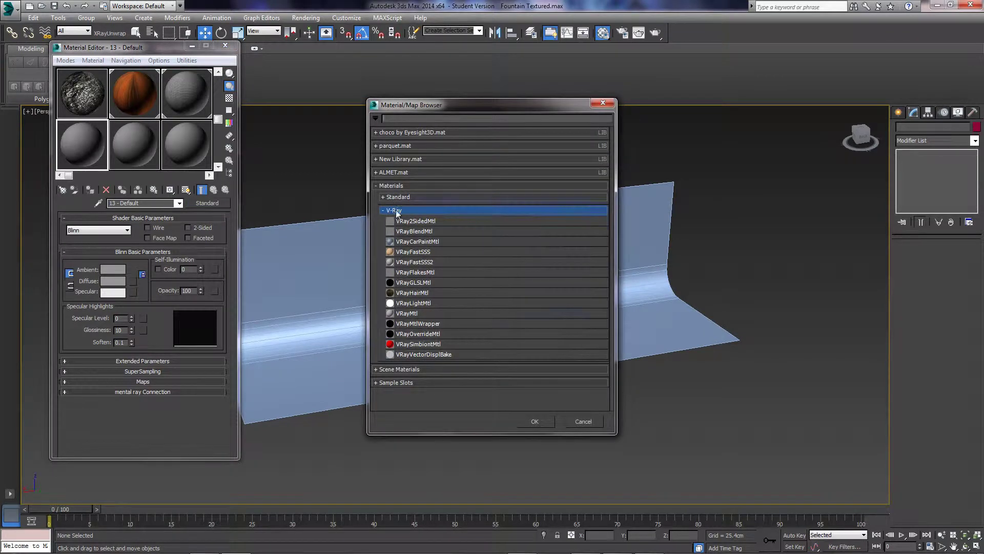
pyautogui.doubleClick(408, 312)
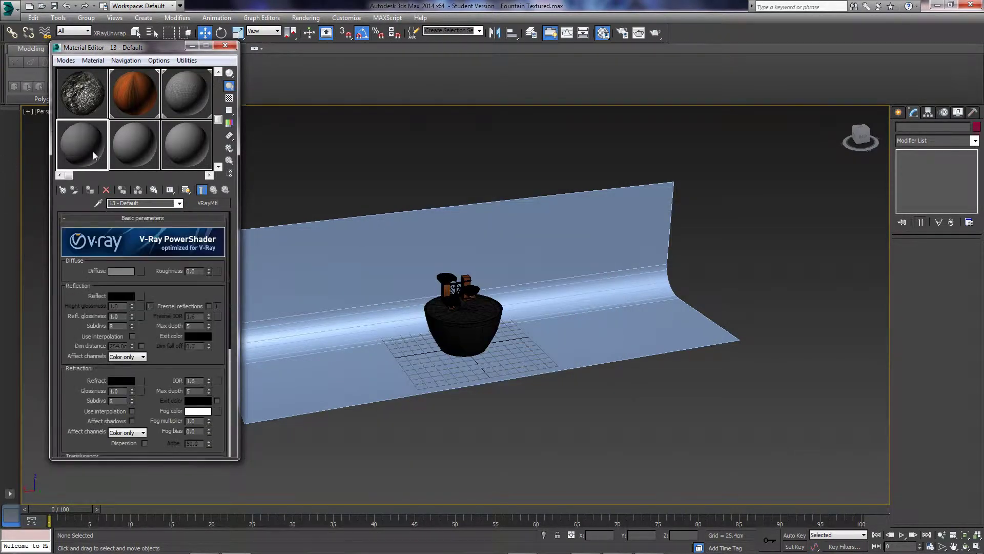
pyautogui.moveTo(94, 152); pyautogui.dragTo(301, 303)
pyautogui.moveTo(320, 298); pyautogui.dragTo(418, 281, button='middle')
# Turn off Show Frozen in Gray in the curved backdrop's object properties and freeze the backdrop
pyautogui.rightClick(416, 278)
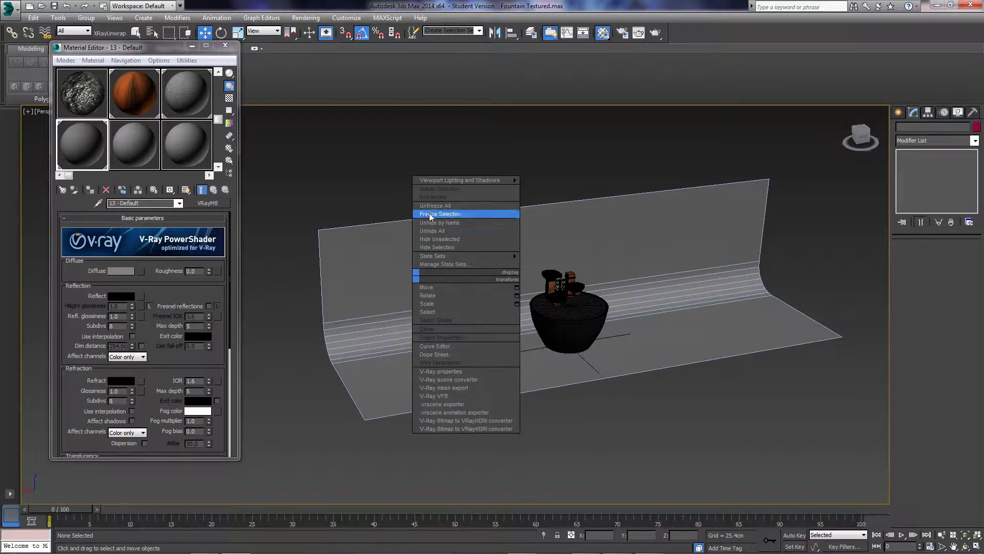
pyautogui.click(443, 335)
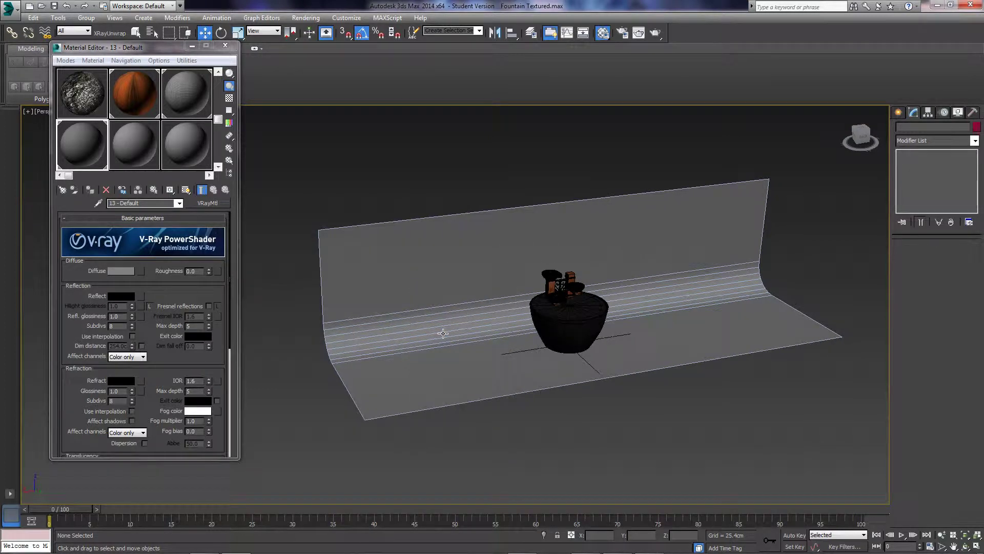
pyautogui.click(422, 312)
pyautogui.rightClick(422, 304)
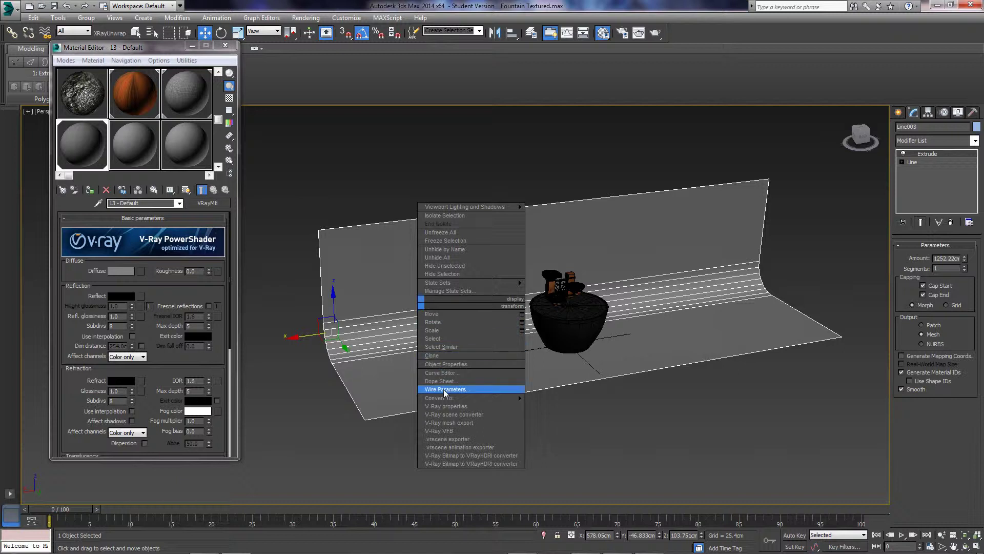
pyautogui.click(445, 364)
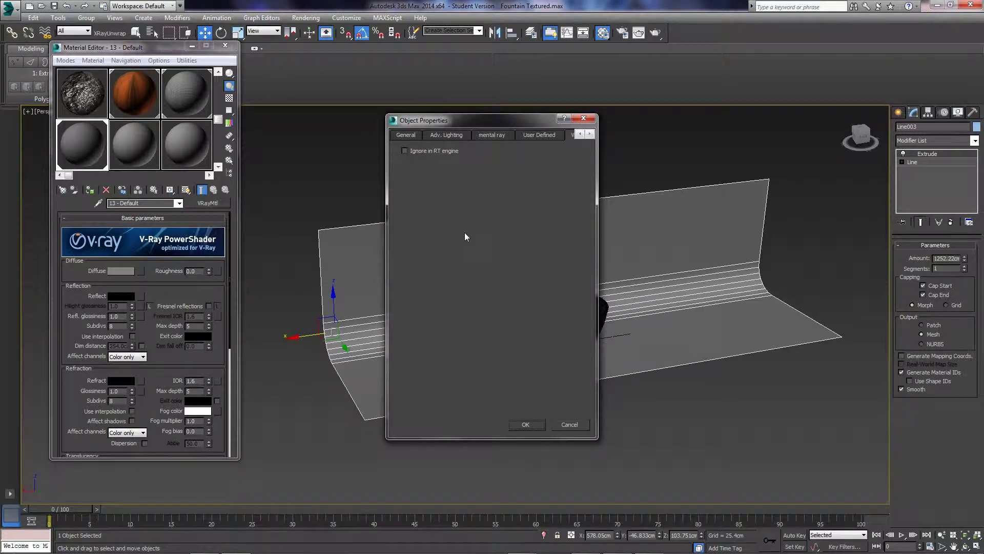
pyautogui.click(407, 135)
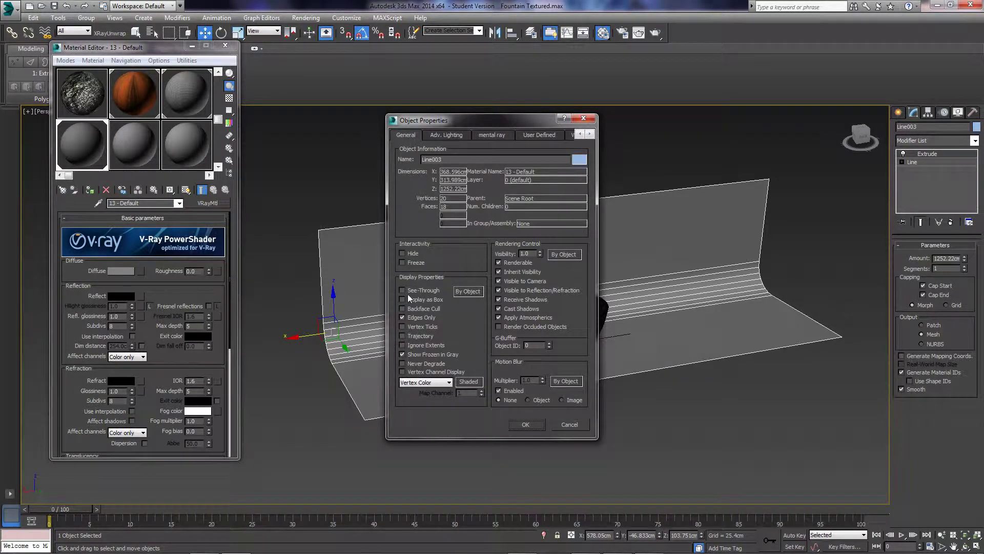
pyautogui.click(408, 355)
pyautogui.click(527, 424)
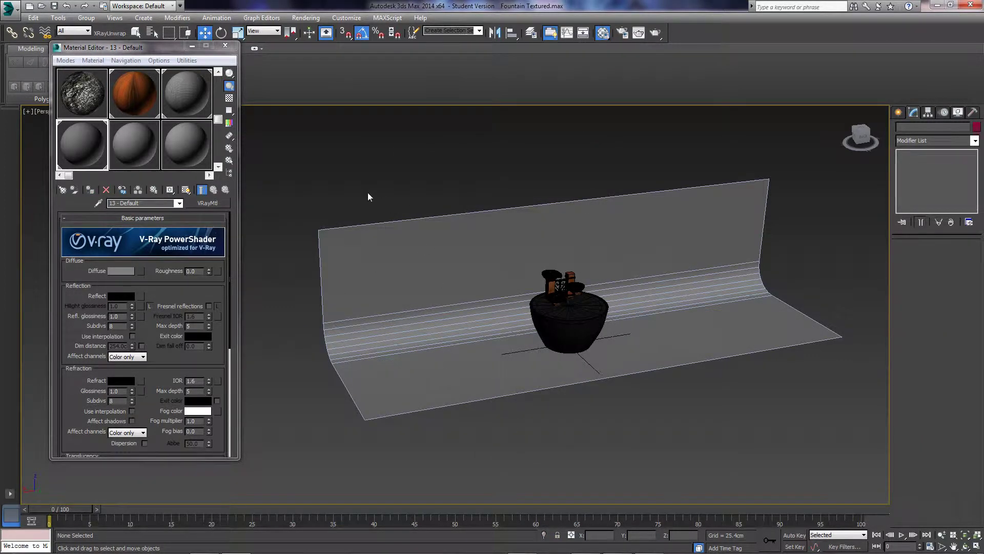
# Turn off Show Frozen in Gray for all fountain parts, freeze them, and close the Material Editor
pyautogui.scroll(1, 488, 391)
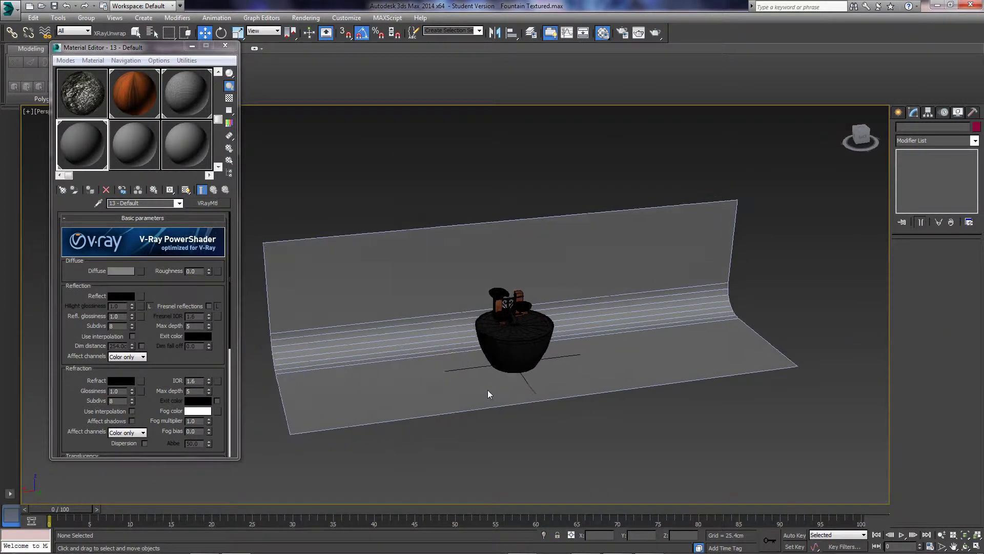
pyautogui.scroll(4, 521, 398)
pyautogui.scroll(-3, 547, 434)
pyautogui.scroll(2, 542, 407)
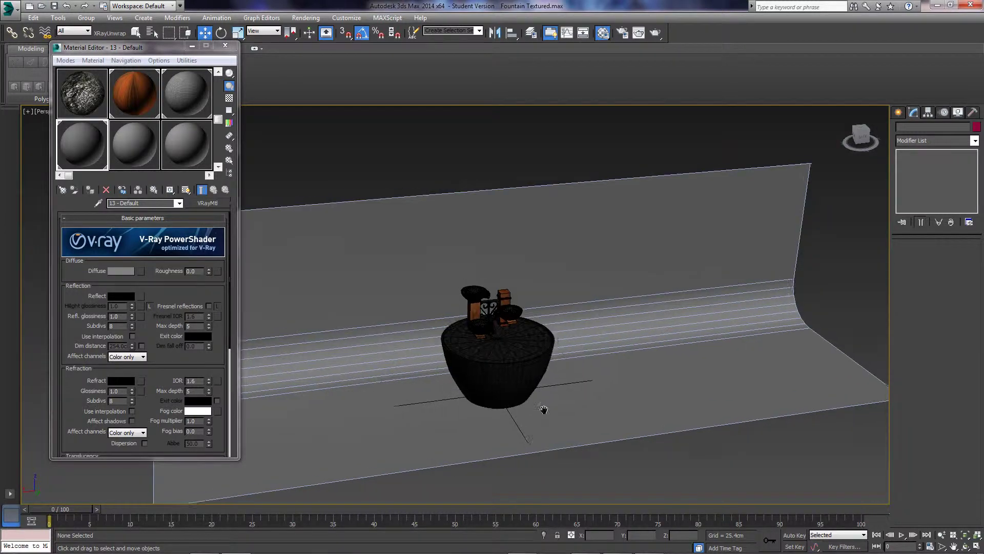
pyautogui.hotkey('ctrl', 'a')
pyautogui.rightClick(485, 345)
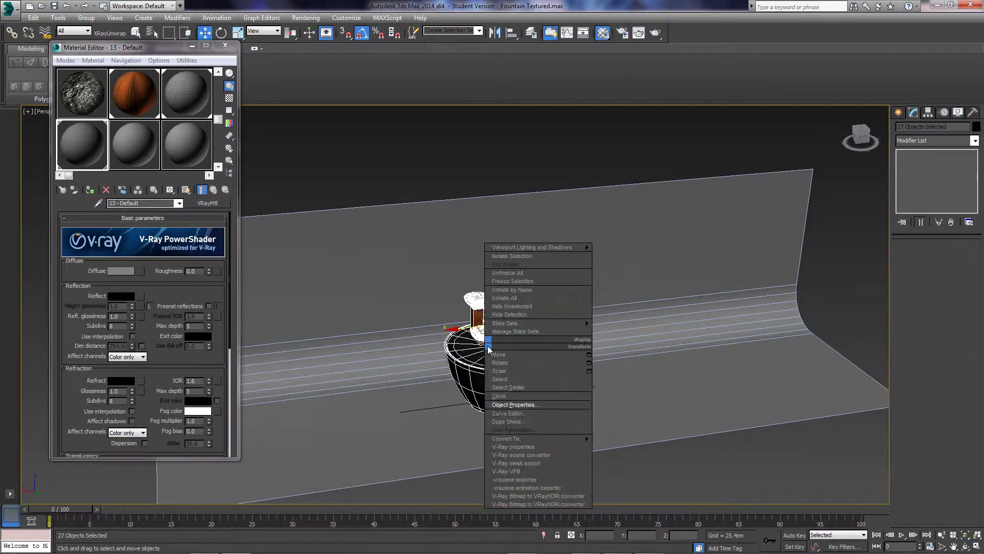
pyautogui.click(522, 408)
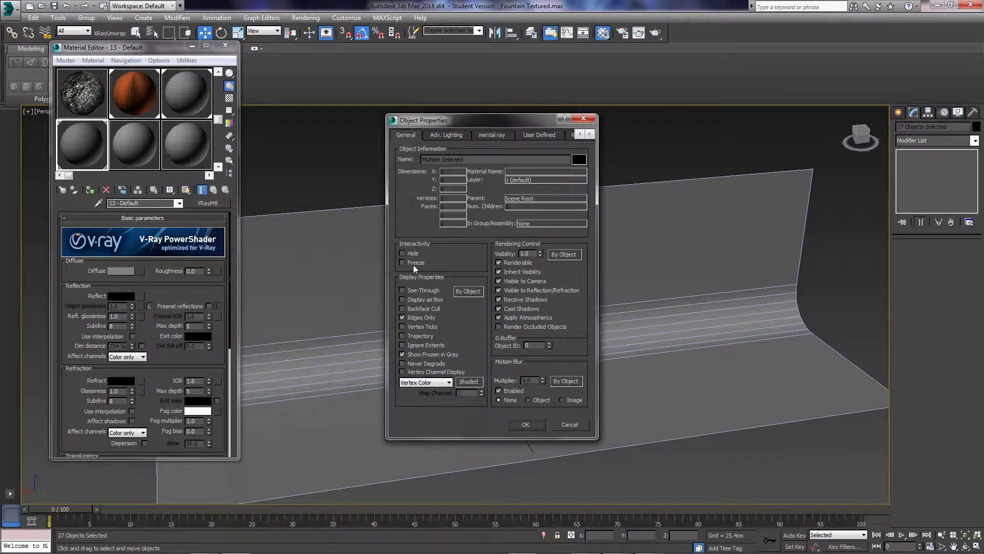
pyautogui.click(411, 354)
pyautogui.click(527, 424)
pyautogui.moveTo(521, 345); pyautogui.dragTo(582, 379)
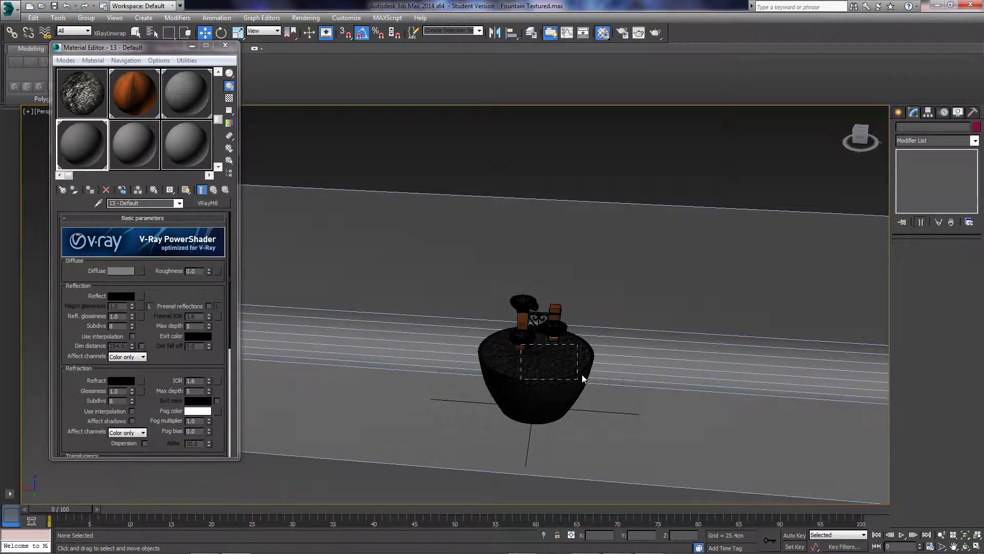
pyautogui.keyDown('alt'); pyautogui.moveTo(520, 345); pyautogui.dragTo(560, 329, button='middle'); pyautogui.keyUp('alt')
pyautogui.click(225, 46)
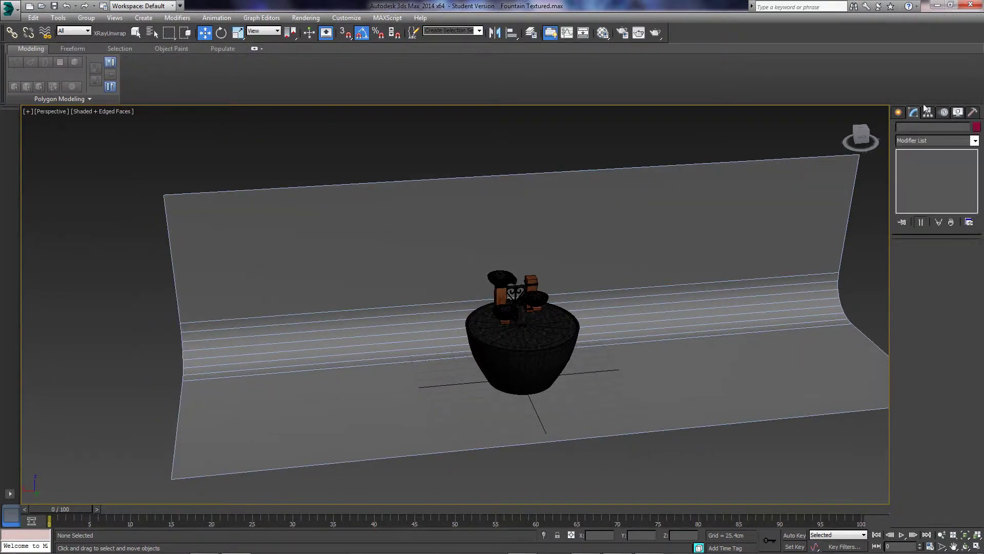
# Create a plane VRayLight in the top view, overlapping the fountain's front and centred at about X -1 cm, Y 147 cm
pyautogui.click(899, 112)
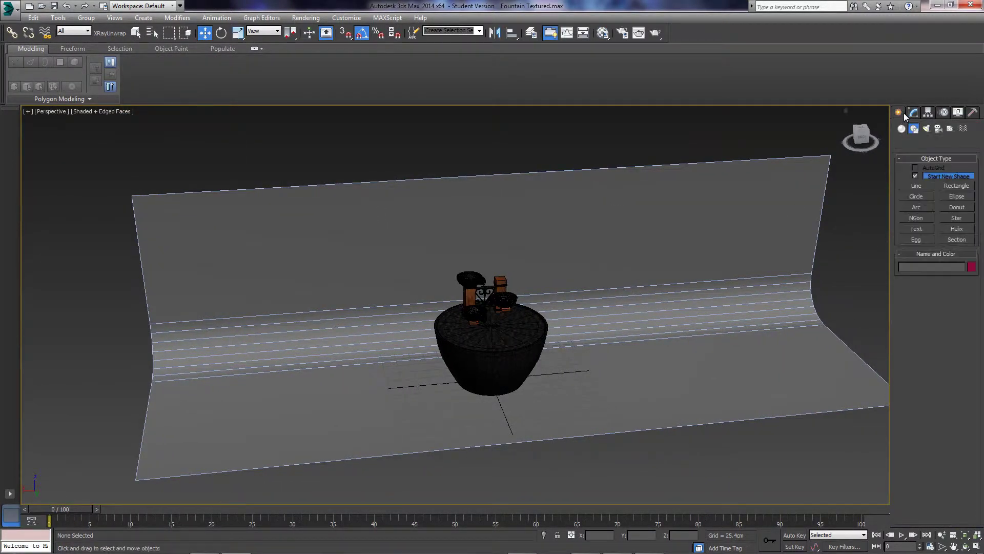
pyautogui.click(926, 128)
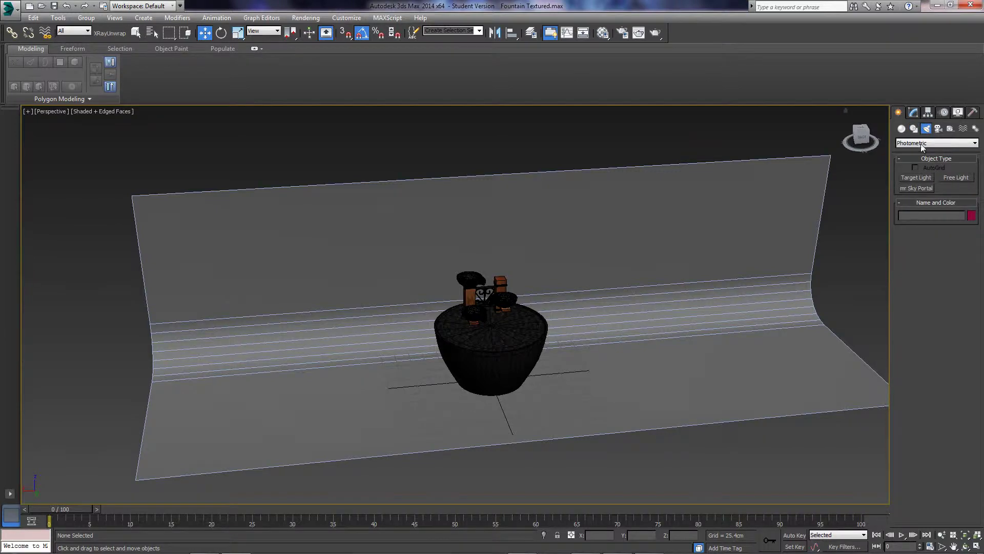
pyautogui.click(921, 143)
pyautogui.click(907, 165)
pyautogui.click(917, 178)
pyautogui.keyDown('alt'); pyautogui.moveTo(681, 227); pyautogui.dragTo(645, 303, button='middle'); pyautogui.keyUp('alt')
pyautogui.press('t')
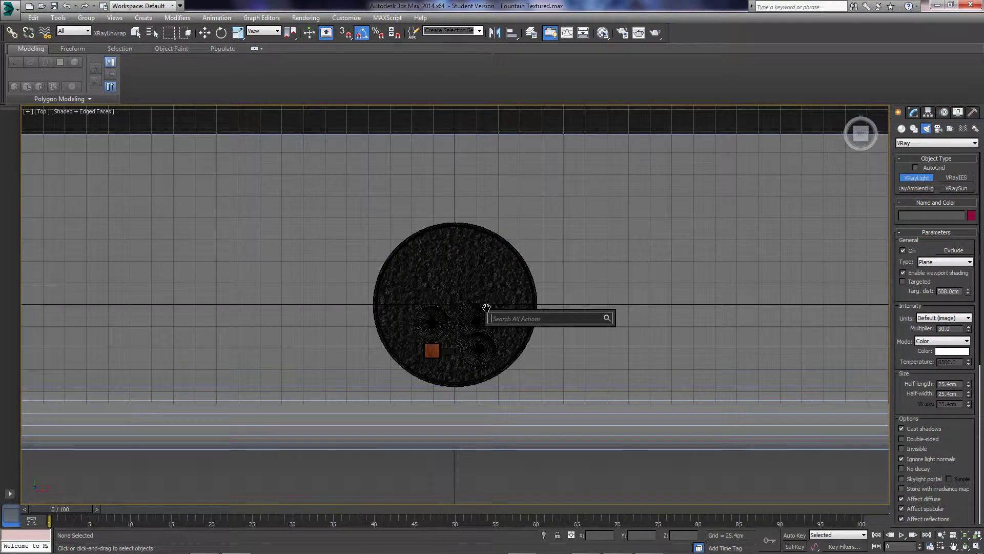
pyautogui.scroll(-2, 478, 287)
pyautogui.scroll(-2, 478, 287)
pyautogui.keyDown('alt'); pyautogui.moveTo(479, 285); pyautogui.dragTo(649, 281, button='middle'); pyautogui.keyUp('alt')
pyautogui.moveTo(543, 354); pyautogui.dragTo(445, 286)
pyautogui.press('w')
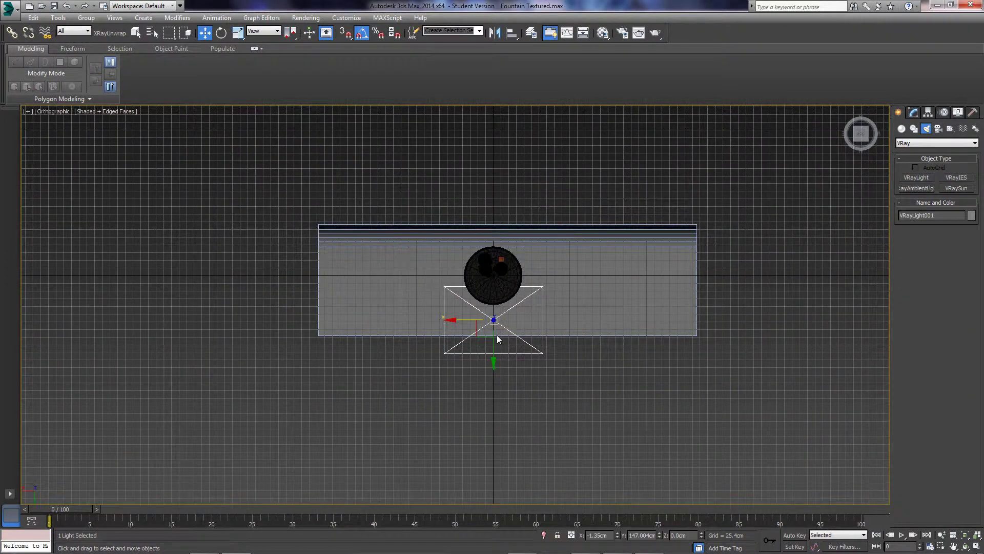
# Move the plane light above the fountain to about Y 31 cm and Z 379 cm
pyautogui.keyDown('alt'); pyautogui.moveTo(496, 339); pyautogui.dragTo(500, 328, button='middle'); pyautogui.keyUp('alt')
pyautogui.press('p')
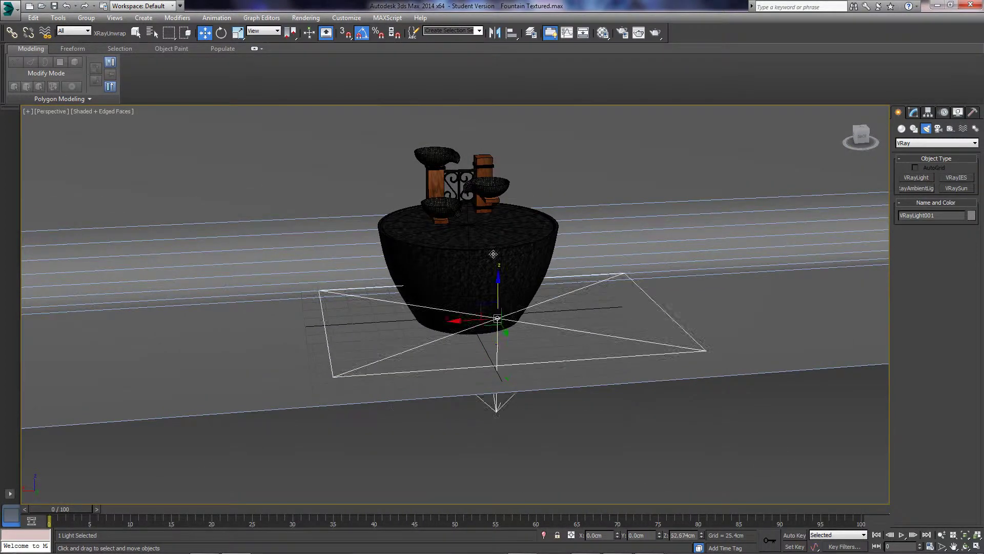
pyautogui.moveTo(493, 253); pyautogui.dragTo(479, 154)
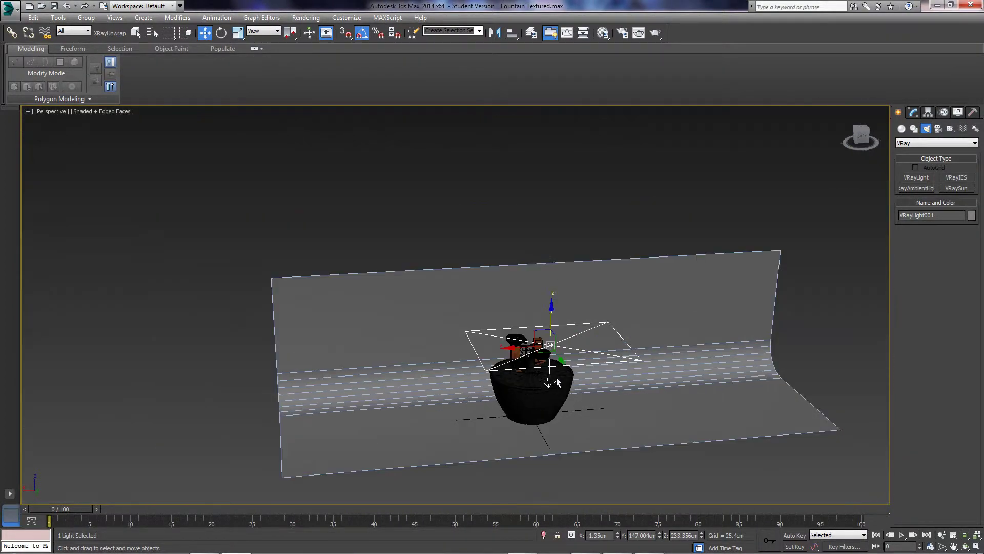
pyautogui.moveTo(572, 332); pyautogui.dragTo(515, 261)
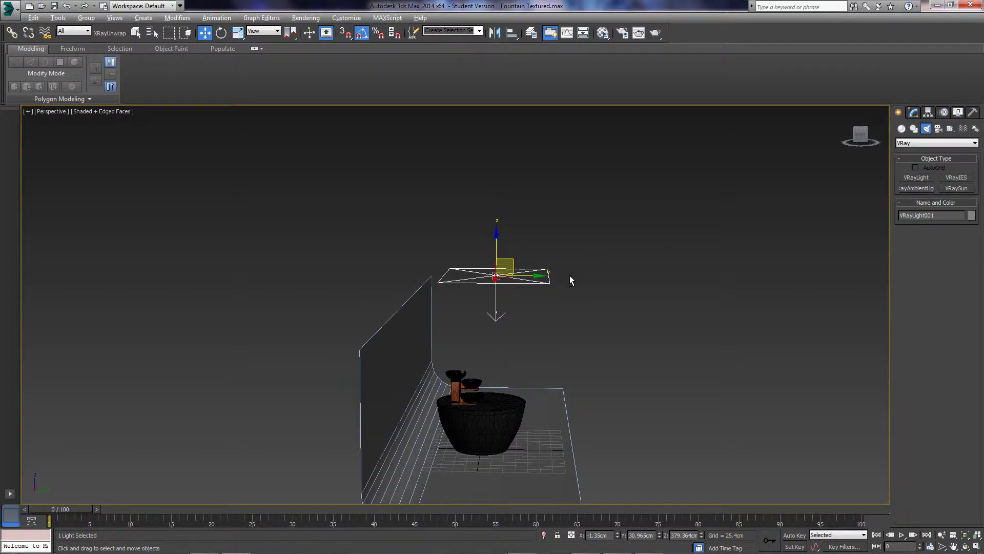
# Show the safe frame and frame the fountain within it in the perspective view
pyautogui.keyDown('alt'); pyautogui.moveTo(570, 280); pyautogui.dragTo(491, 199, button='middle'); pyautogui.keyUp('alt')
pyautogui.scroll(3, 478, 291)
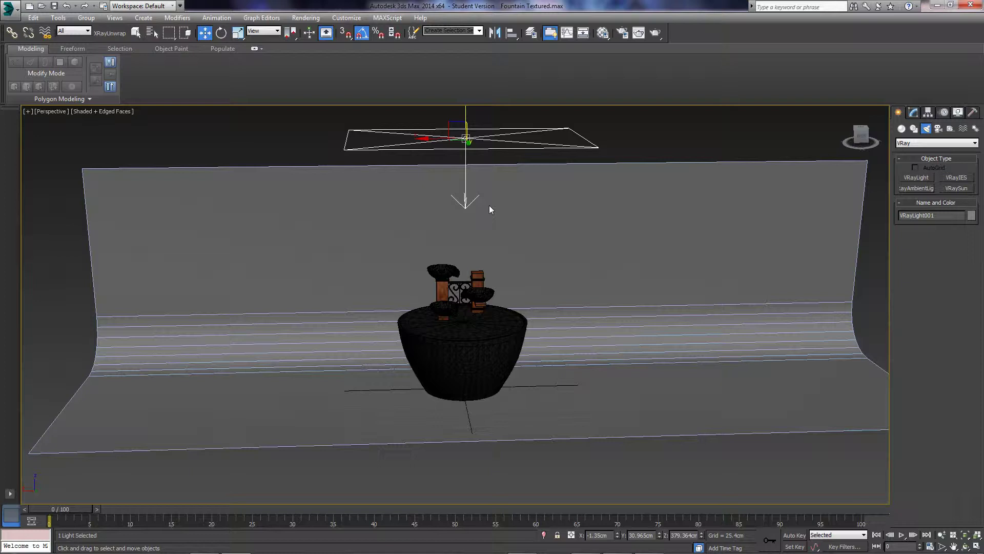
pyautogui.hotkey('shift', 'f')
pyautogui.keyDown('alt'); pyautogui.moveTo(489, 209); pyautogui.dragTo(488, 331, button='middle'); pyautogui.keyUp('alt')
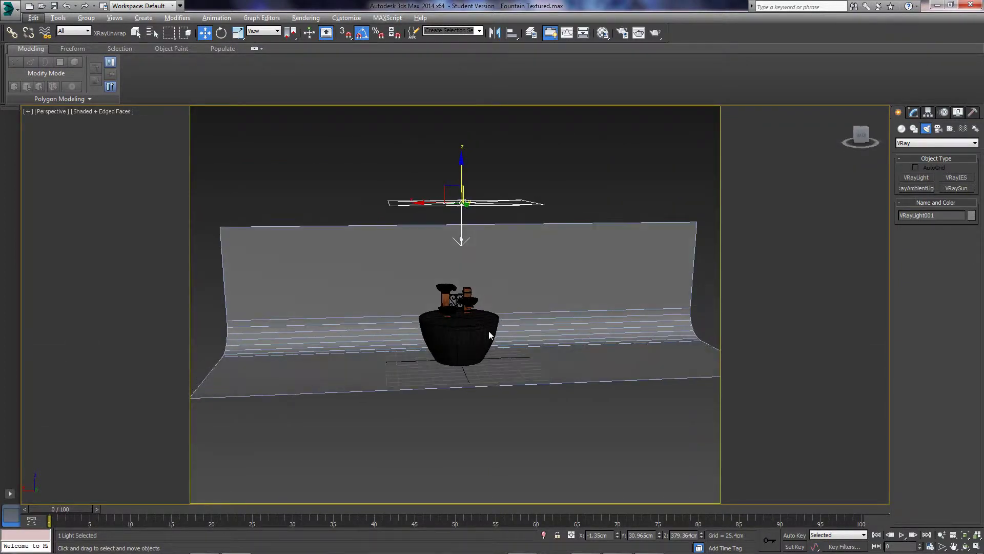
pyautogui.scroll(6, 488, 331)
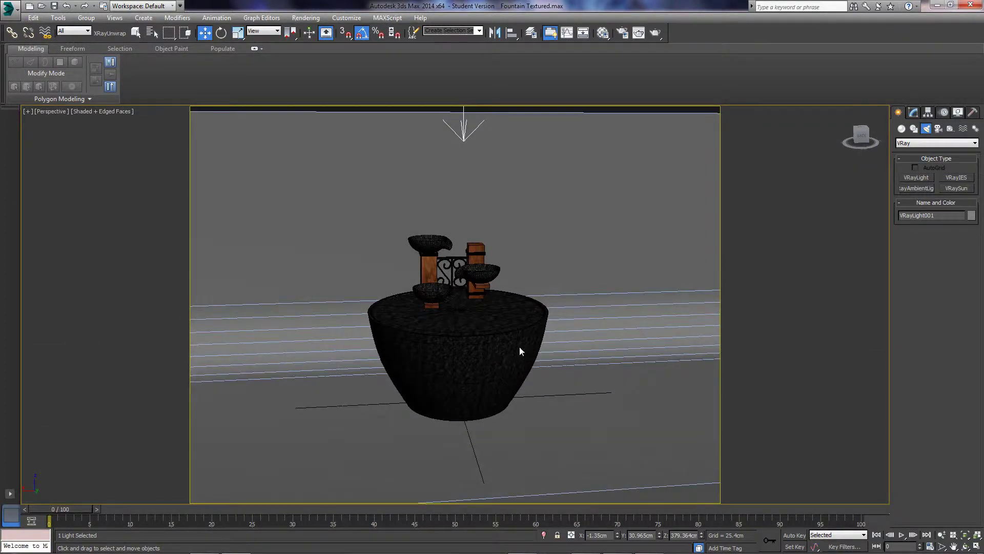
# Set the render output size to a 1280 x 720 widescreen format in Render Setup
pyautogui.scroll(4, 519, 349)
pyautogui.moveTo(504, 317); pyautogui.dragTo(532, 336, button='middle')
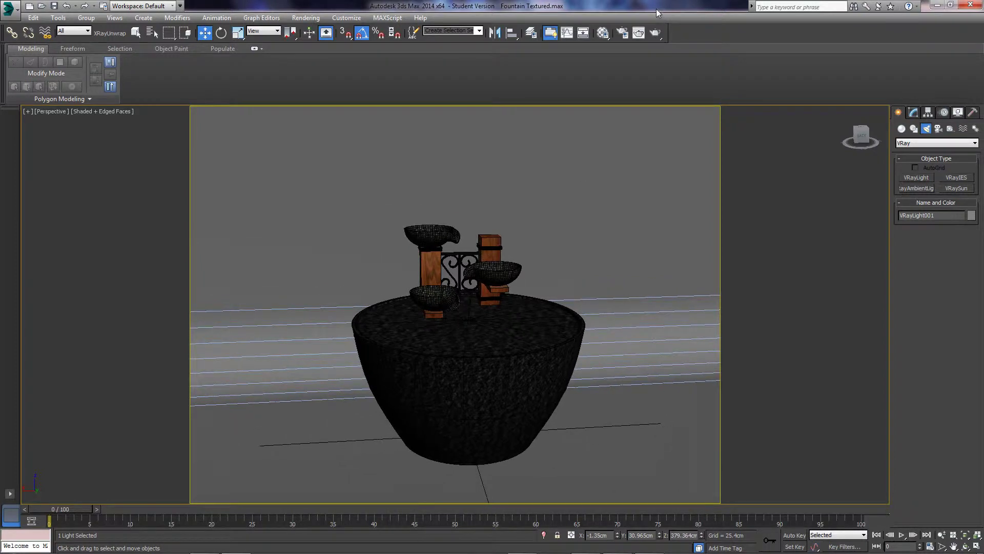
pyautogui.click(621, 33)
pyautogui.press('F10')
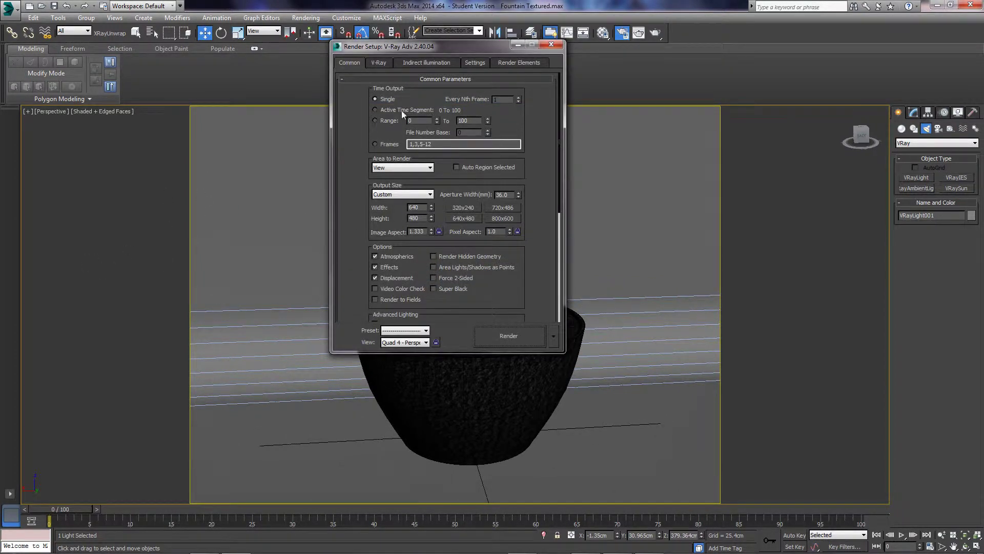
pyautogui.click(430, 199)
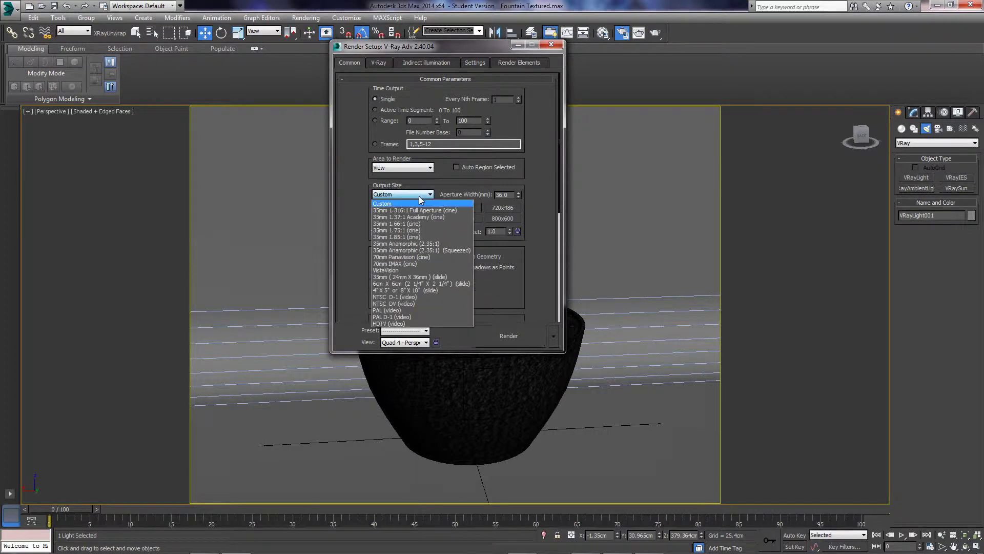
pyautogui.click(405, 306)
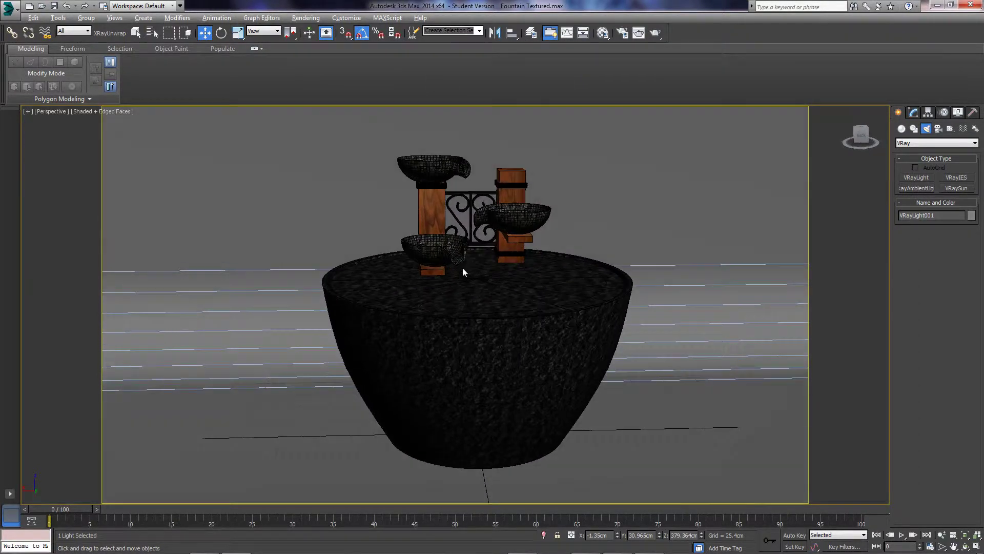
# Reframe the fountain centrally within the widescreen safe frame of the perspective view
pyautogui.moveTo(463, 272); pyautogui.dragTo(452, 280, button='middle')
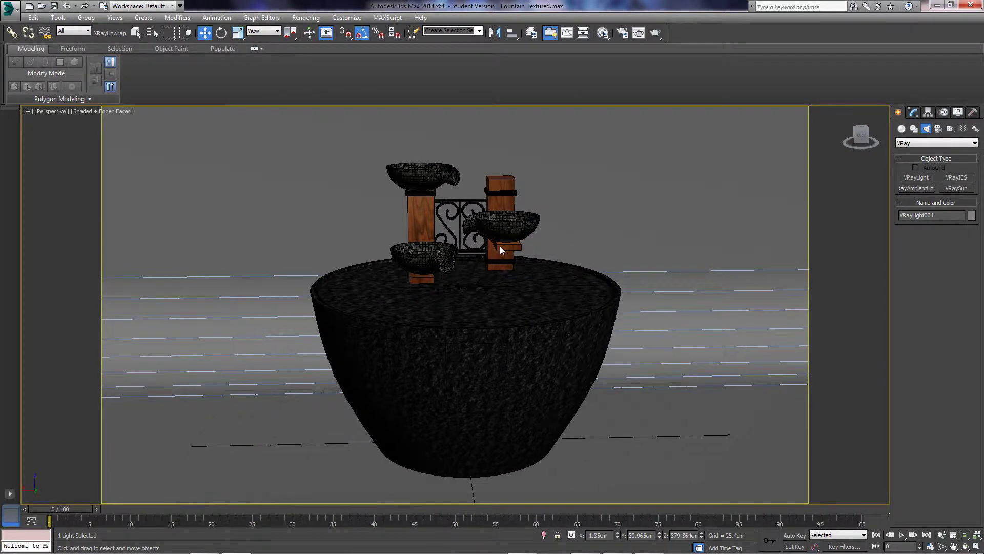
pyautogui.scroll(-5, 500, 245)
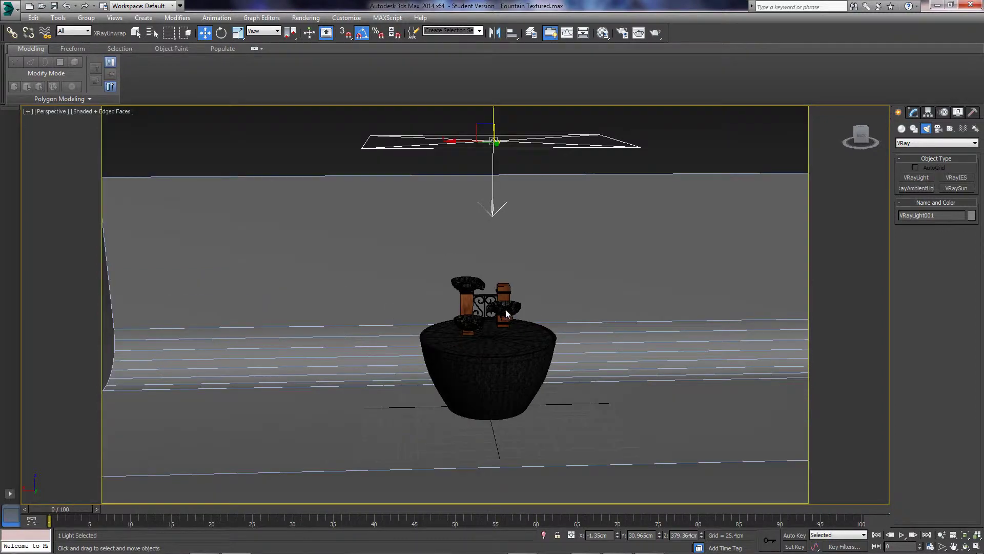
pyautogui.scroll(3, 505, 310)
pyautogui.scroll(4, 506, 311)
pyautogui.moveTo(505, 311); pyautogui.dragTo(506, 233, button='middle')
pyautogui.hotkey('alt', 'w')
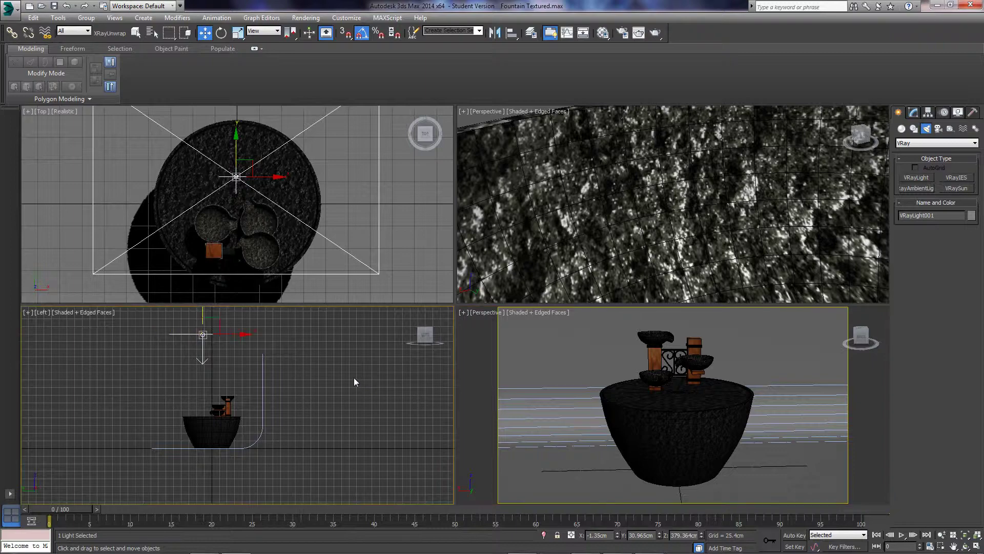
# Turn the Left view into a perspective overview of the light and backdrop, and set the framed perspective view to Realistic shading
pyautogui.scroll(3, 354, 382)
pyautogui.hotkey('alt', 'w')
pyautogui.moveTo(441, 354); pyautogui.dragTo(452, 284, button='middle')
pyautogui.scroll(-3, 446, 280)
pyautogui.hotkey('alt', 'w')
pyautogui.rightClick(525, 340)
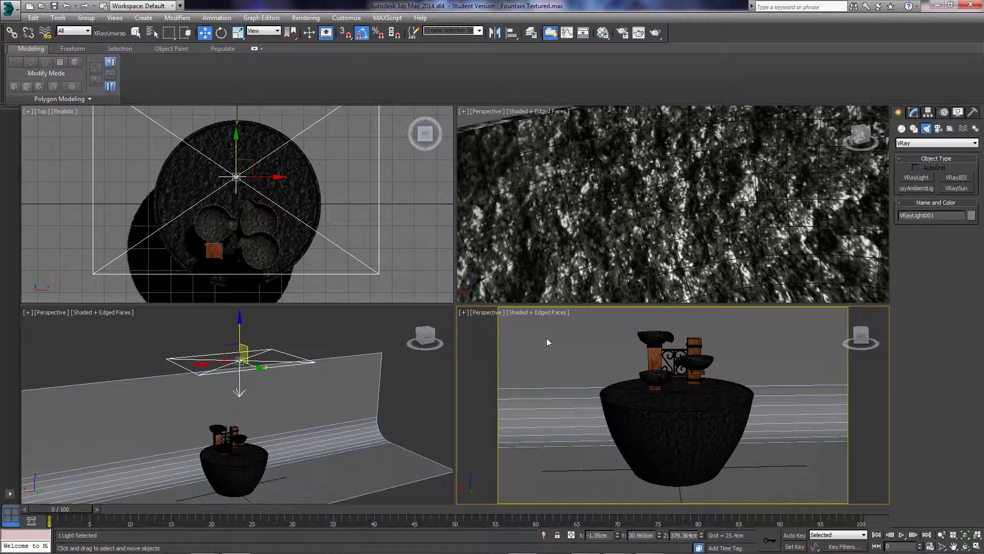
pyautogui.click(522, 311)
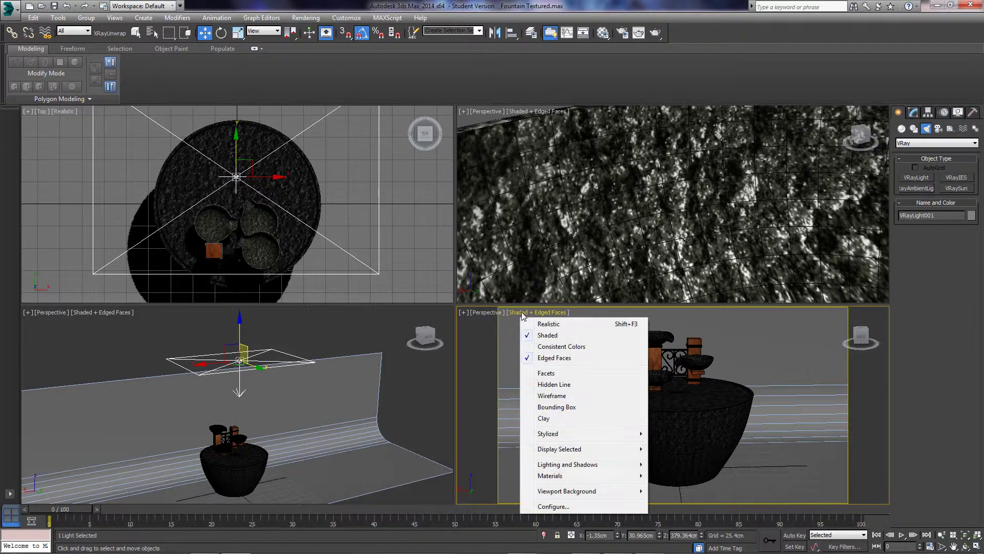
pyautogui.click(550, 324)
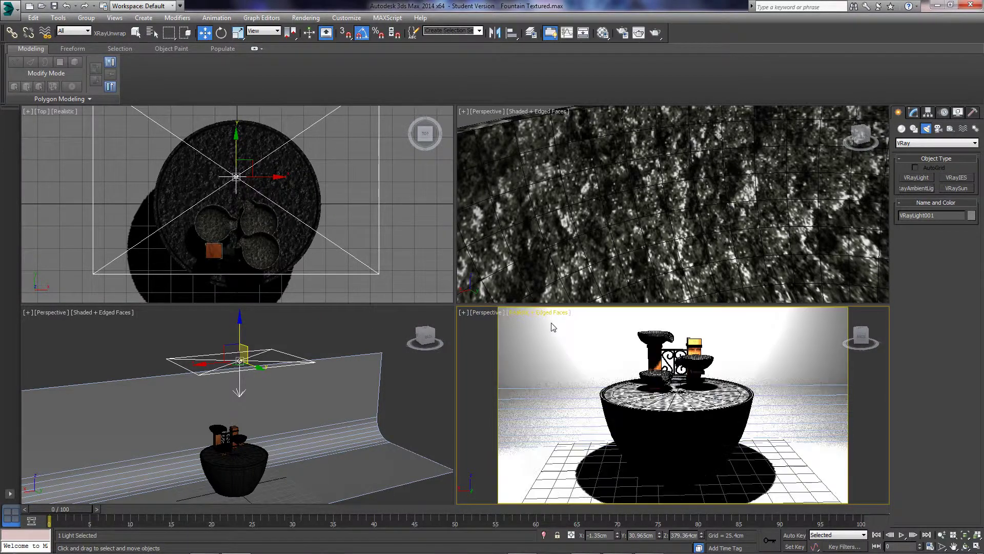
# Set the overhead VRayLight's intensity multiplier to 15
pyautogui.moveTo(238, 429); pyautogui.dragTo(288, 418, button='middle')
pyautogui.click(913, 111)
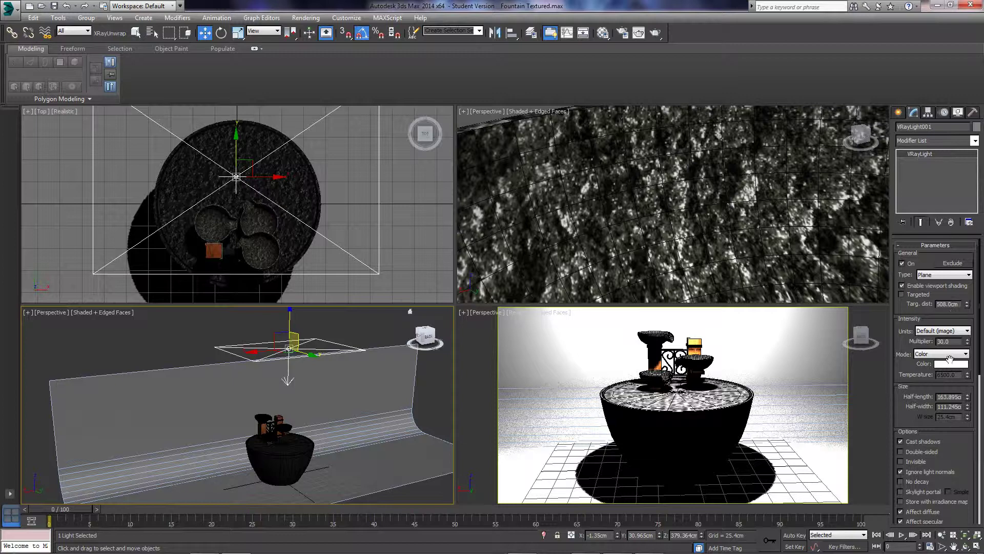
pyautogui.doubleClick(957, 341)
pyautogui.write('15')
pyautogui.press('Return')
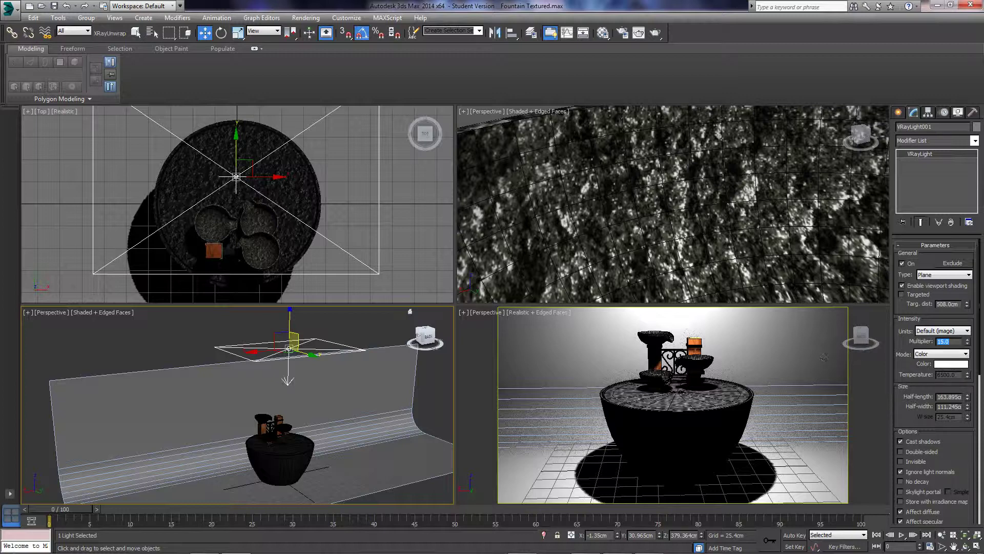
# Switch the overhead light to Temperature mode and set its temperature to about 6798
pyautogui.click(941, 354)
pyautogui.click(940, 370)
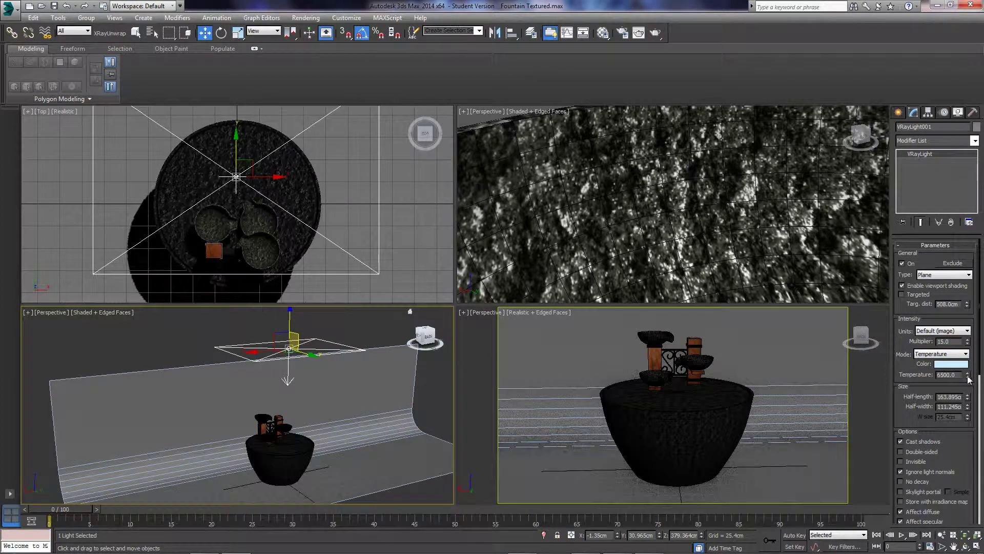
pyautogui.moveTo(968, 378)
pyautogui.mouseDown()
pyautogui.moveTo(962, 298)
pyautogui.moveTo(967, 372)
pyautogui.mouseUp()
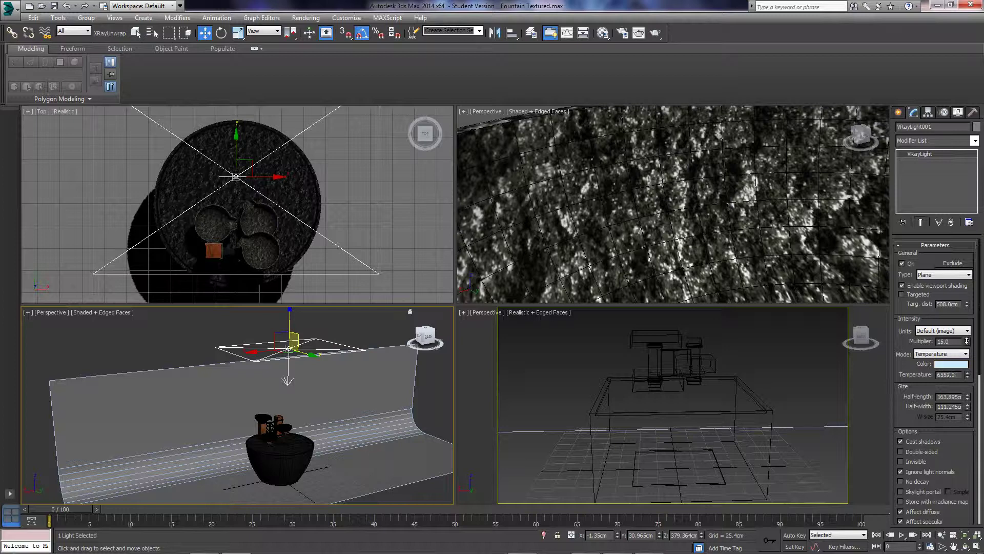
# Return the overhead light to Color mode and soften its blue tint to RGB 226, 244, 255
pyautogui.click(951, 356)
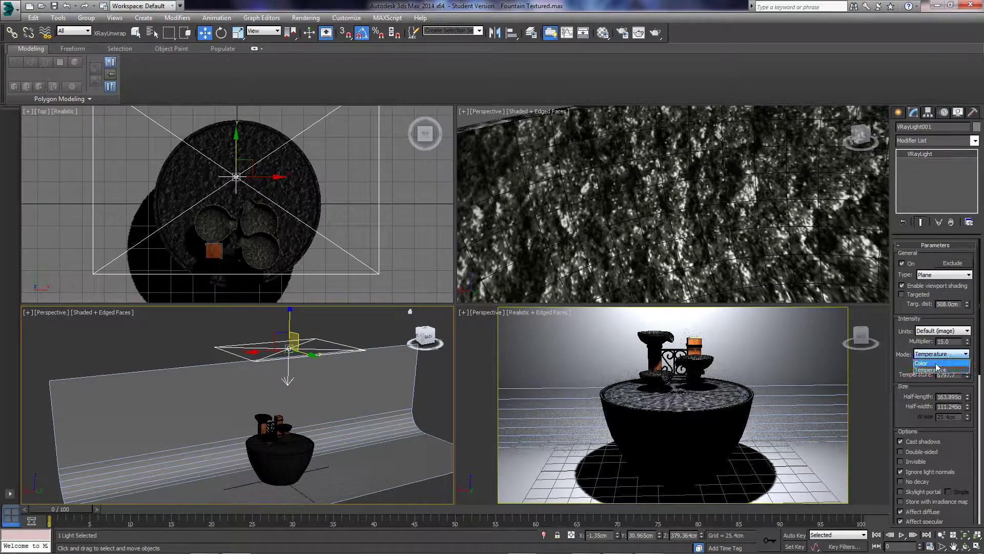
pyautogui.click(935, 365)
pyautogui.click(951, 364)
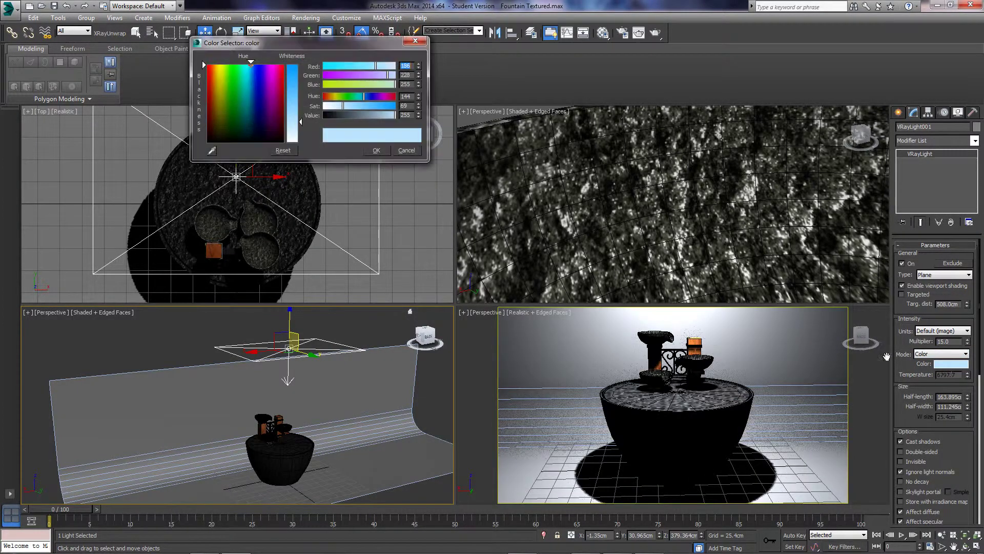
pyautogui.click(376, 150)
# Test-render the framed perspective view, examine the lighting on the fountain, and close the frame buffer
pyautogui.rightClick(651, 431)
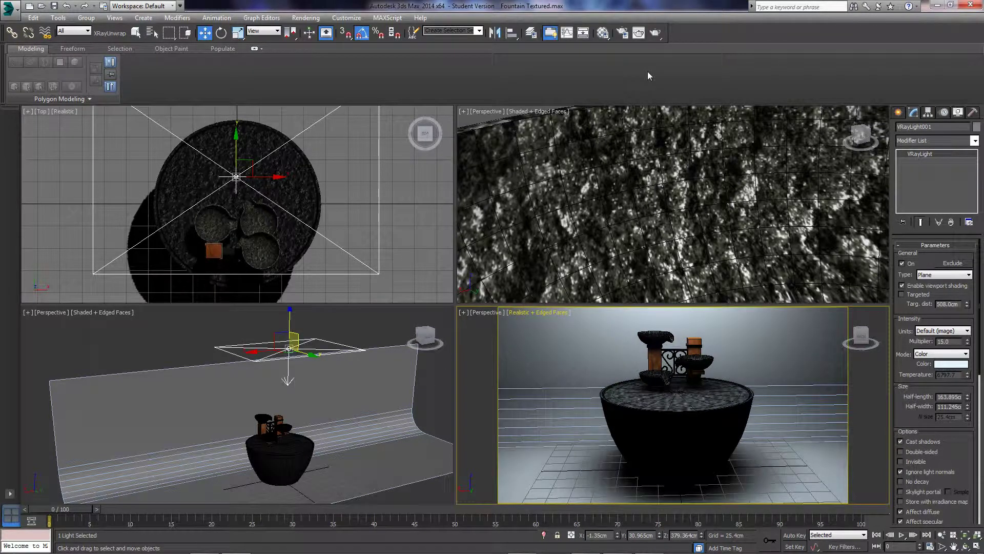
pyautogui.click(655, 33)
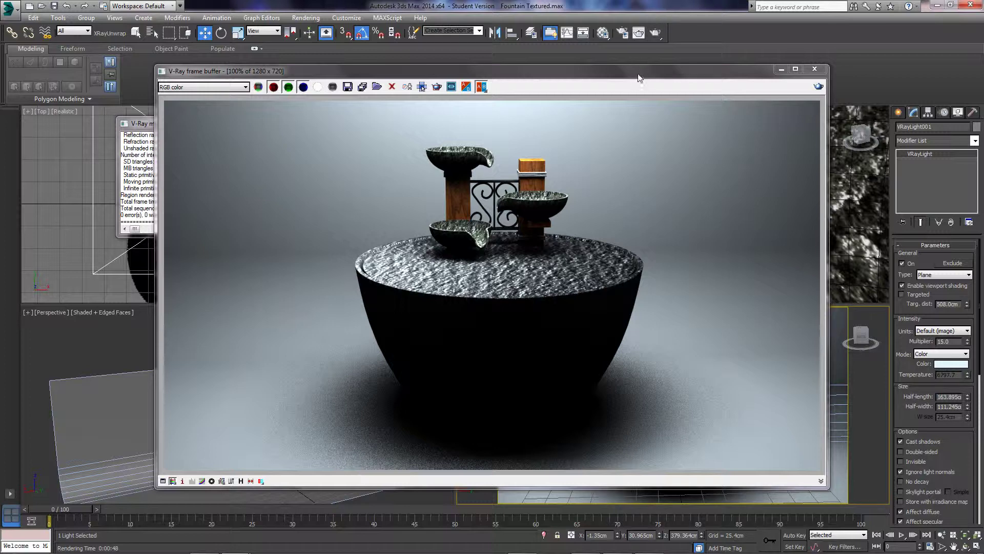
pyautogui.moveTo(638, 75); pyautogui.dragTo(624, 60)
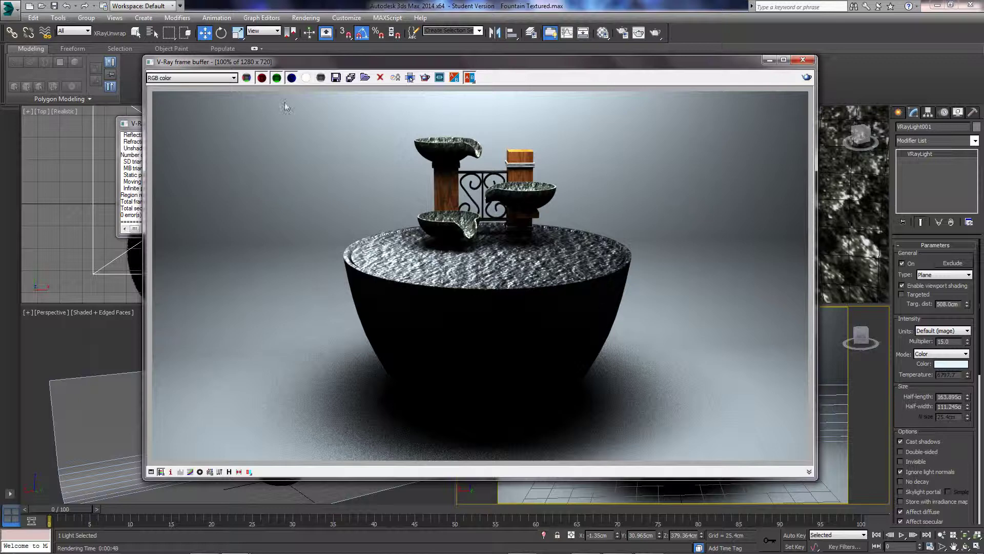
pyautogui.click(802, 60)
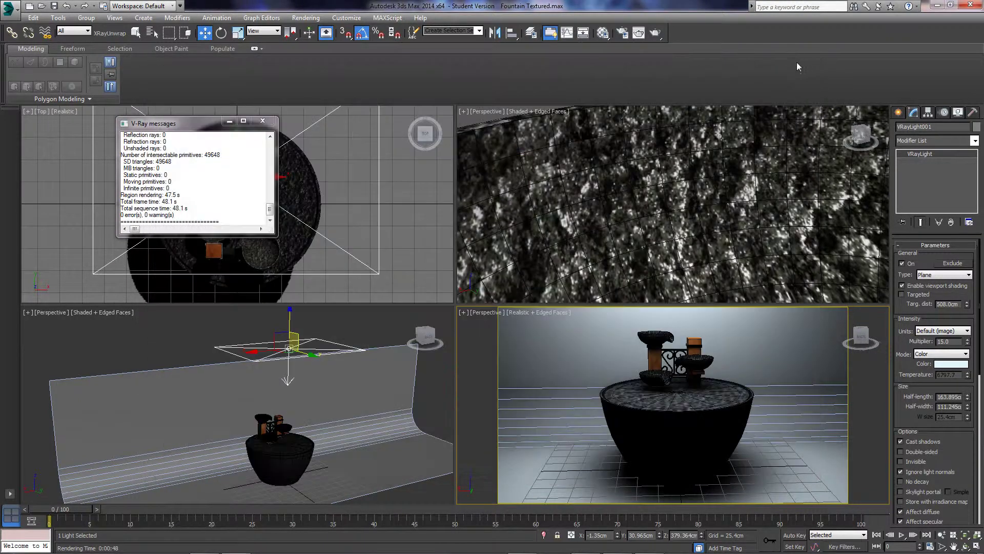
# Make the overhead light targeted and raise its target into the fountain at about Z 76 cm
pyautogui.moveTo(331, 321); pyautogui.dragTo(336, 316, button='middle')
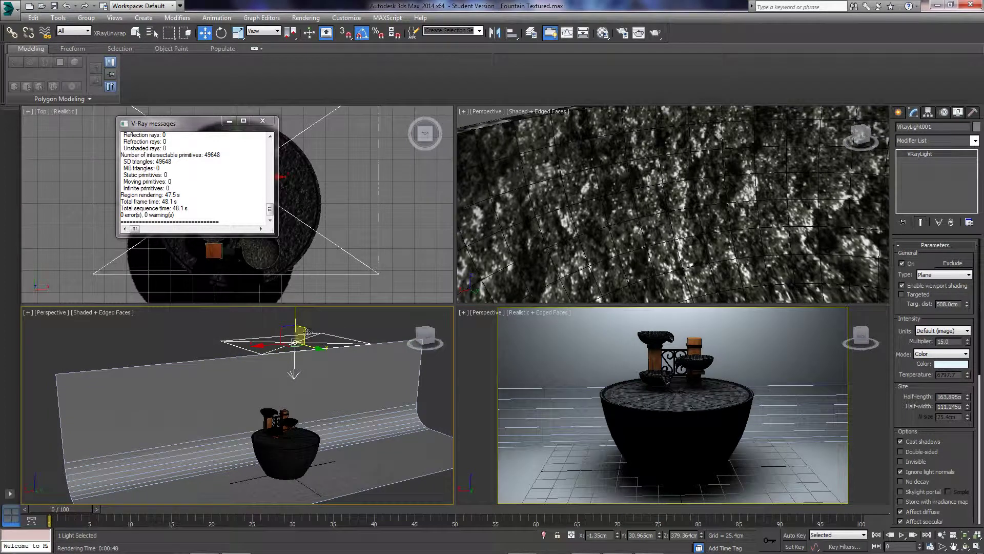
pyautogui.click(902, 294)
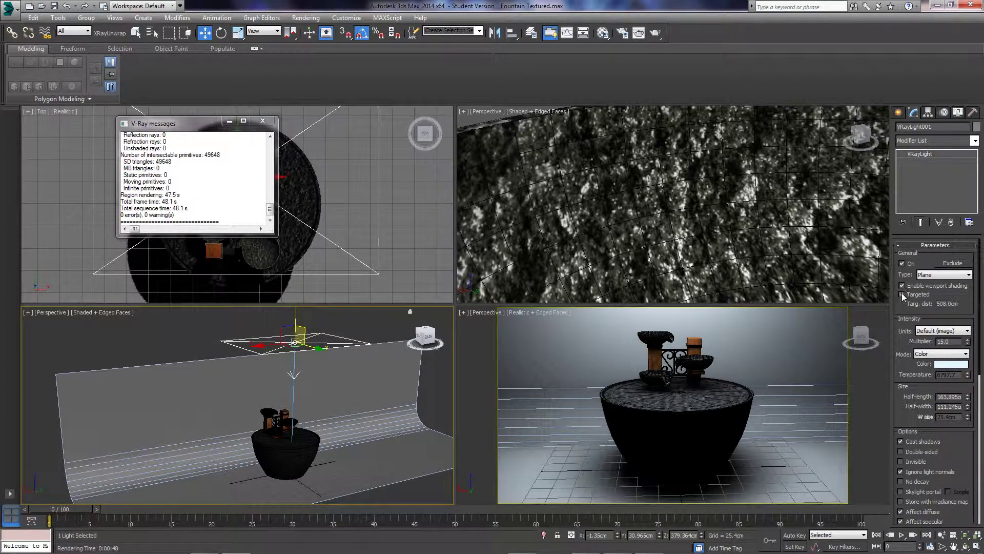
pyautogui.click(297, 220)
pyautogui.keyDown('alt'); pyautogui.moveTo(334, 393); pyautogui.dragTo(302, 414, button='middle'); pyautogui.keyUp('alt')
pyautogui.click(303, 461)
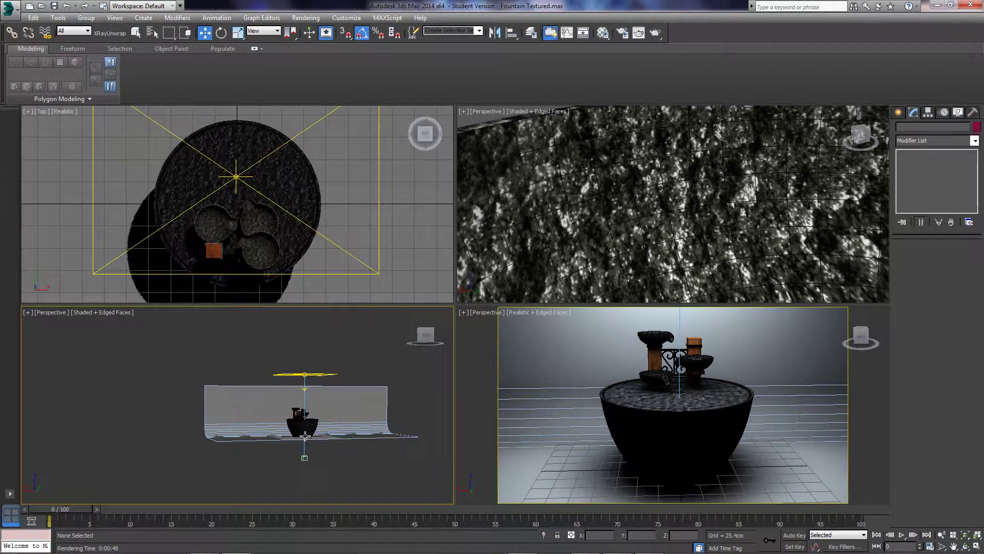
pyautogui.moveTo(304, 423); pyautogui.dragTo(304, 387)
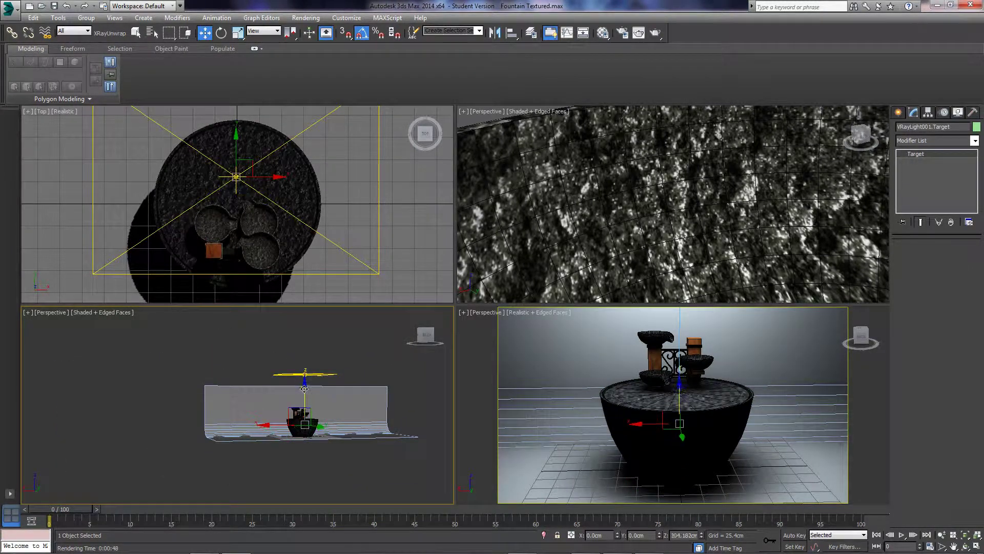
# Copy the overhead light to both sides of the fountain in the back view, at about X -433, Z 129 cm and X 434, Z 142 cm
pyautogui.keyDown('alt'); pyautogui.moveTo(330, 371); pyautogui.dragTo(429, 386, button='middle'); pyautogui.keyUp('alt')
pyautogui.scroll(3, 327, 391)
pyautogui.press('f')
pyautogui.scroll(-5, 284, 389)
pyautogui.click(424, 337)
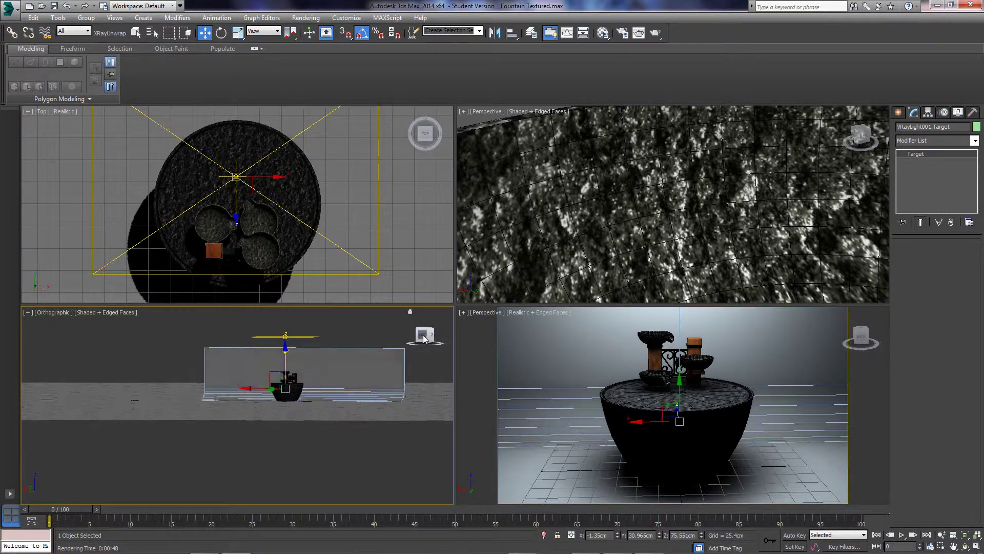
pyautogui.click(275, 330)
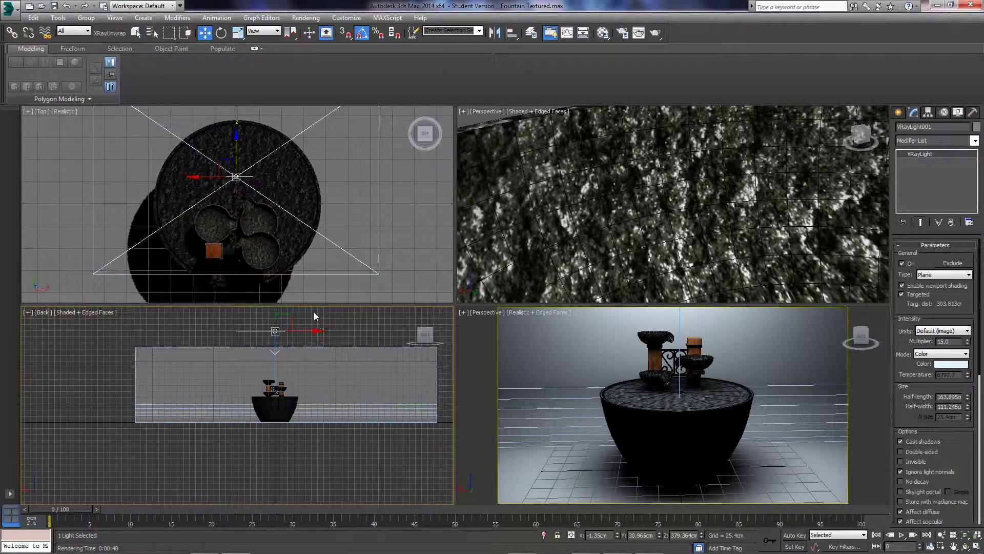
pyautogui.moveTo(294, 312)
pyautogui.keyDown('shift'); pyautogui.mouseDown()
pyautogui.moveTo(395, 361)
pyautogui.moveTo(405, 373)
pyautogui.moveTo(391, 377)
pyautogui.mouseUp(); pyautogui.keyUp('shift')
pyautogui.press('Return')
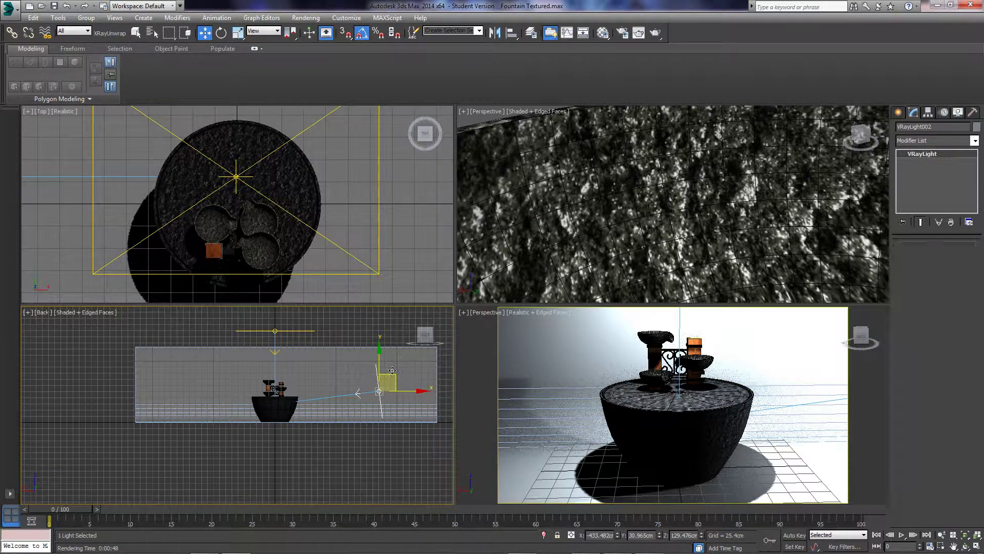
pyautogui.keyDown('shift'); pyautogui.moveTo(393, 378); pyautogui.dragTo(185, 373); pyautogui.keyUp('shift')
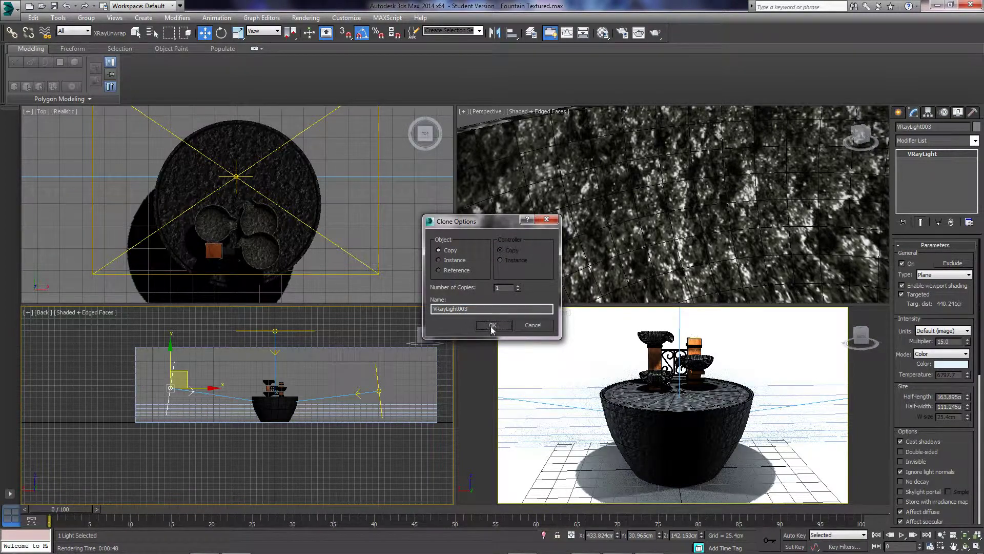
pyautogui.click(492, 326)
# Set the intensity multiplier of VRayLight002, the side light at negative X, to 10
pyautogui.click(381, 389)
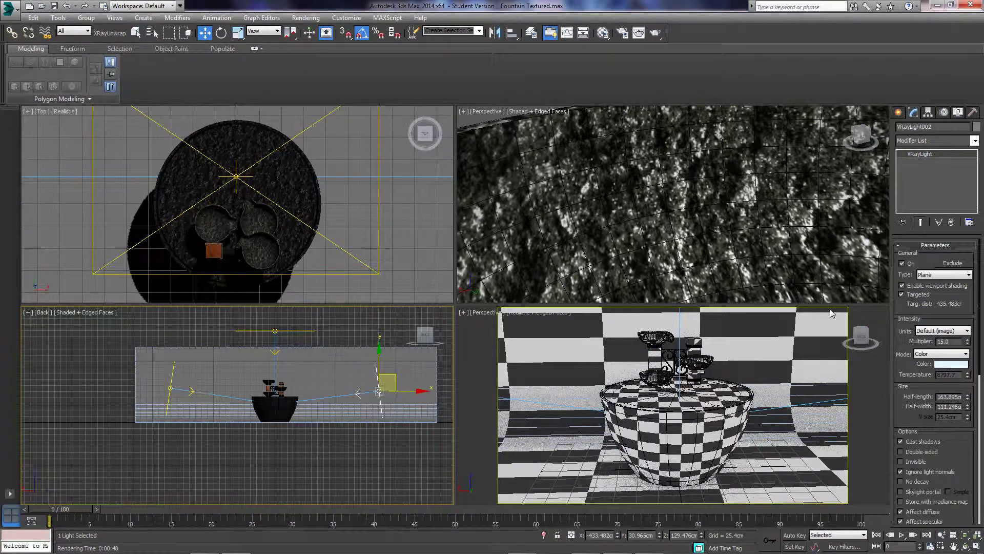
pyautogui.moveTo(956, 341); pyautogui.dragTo(931, 339)
pyautogui.rightClick(813, 378)
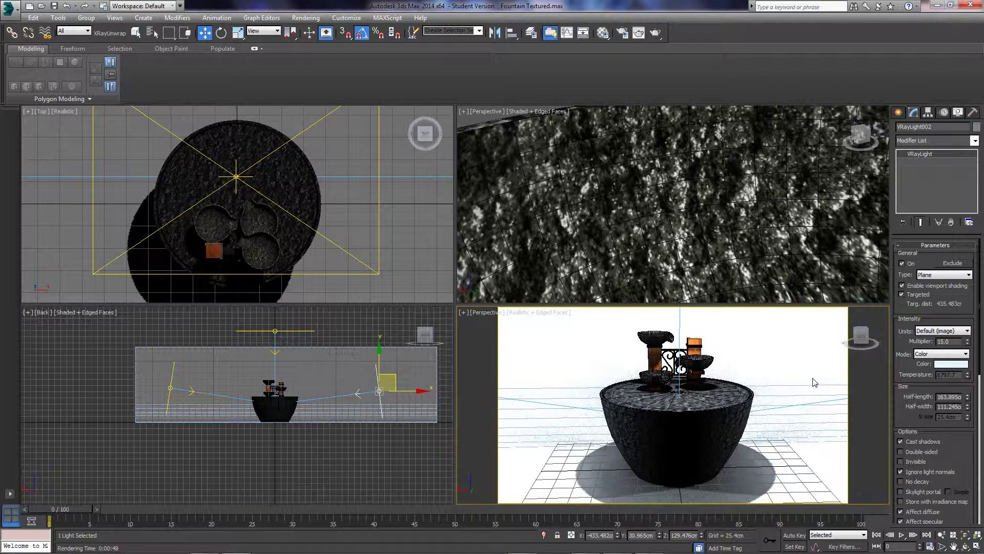
pyautogui.doubleClick(948, 341)
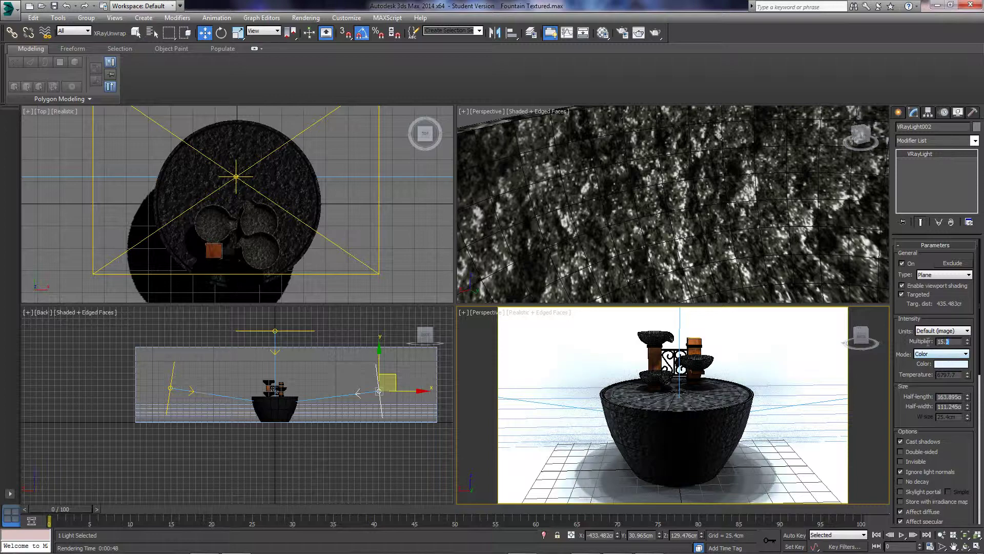
pyautogui.write('10')
pyautogui.press('Return')
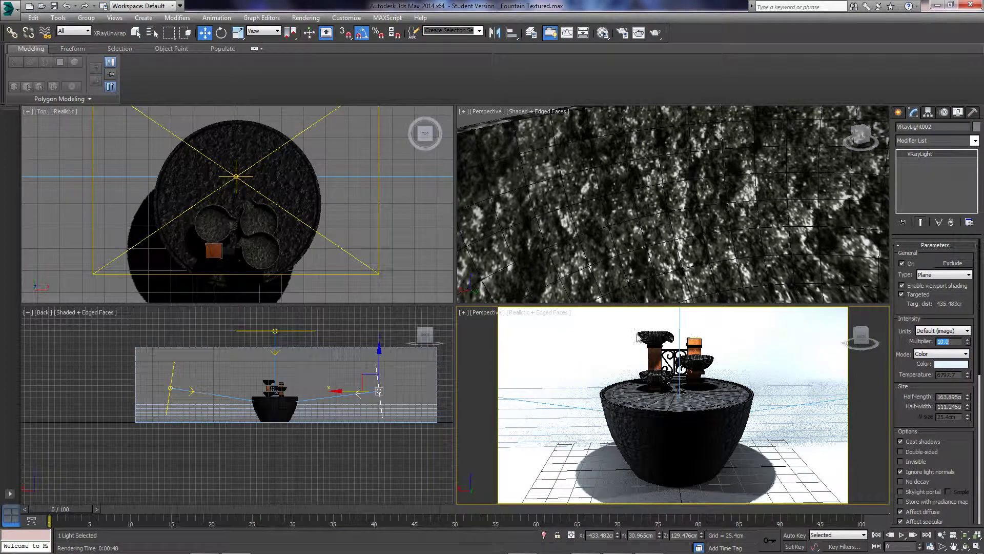
# Switch VRayLight002 to Temperature mode and warm it to a temperature of about 4690
pyautogui.click(951, 364)
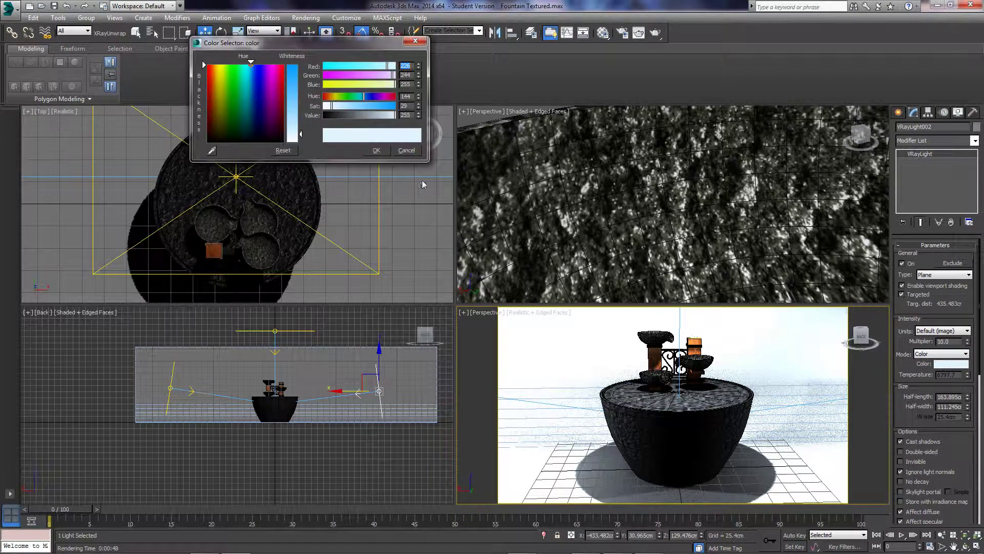
pyautogui.click(406, 150)
pyautogui.click(943, 354)
pyautogui.click(939, 368)
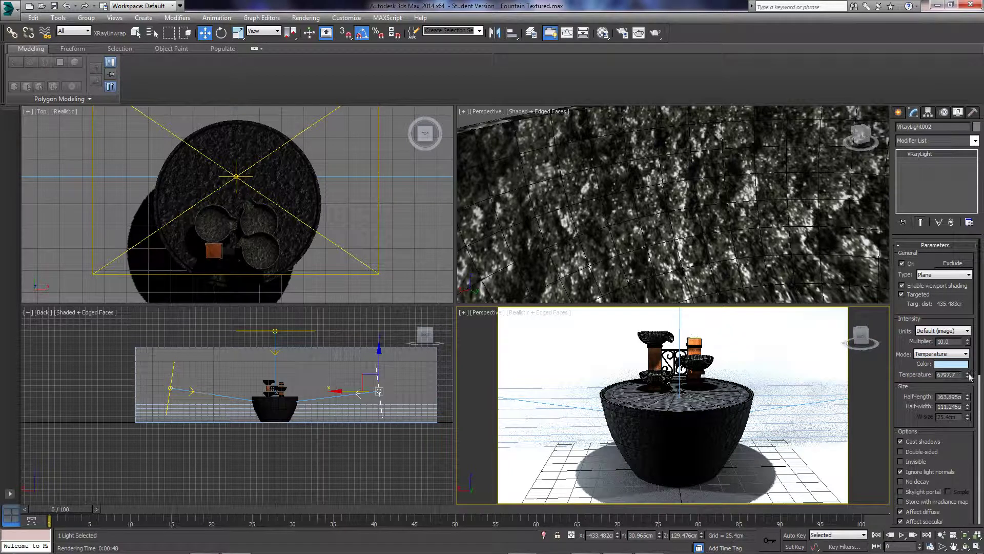
pyautogui.click(968, 373)
pyautogui.moveTo(968, 375)
pyautogui.mouseDown()
pyautogui.moveTo(971, 399)
pyautogui.moveTo(970, 389)
pyautogui.mouseUp()
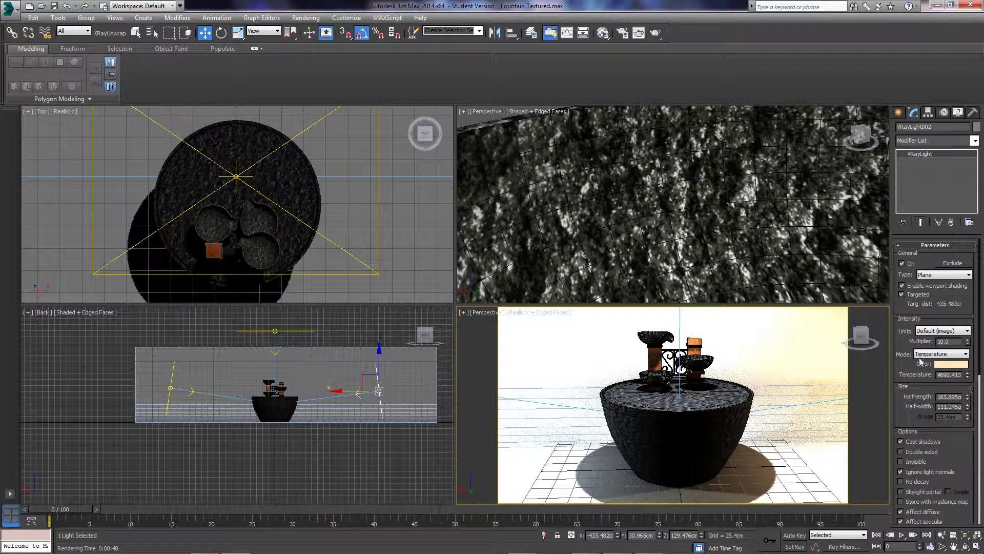
# Switch VRayLight003, the side light at positive X, to Temperature mode at about 8157 and set its multiplier to 10
pyautogui.click(169, 385)
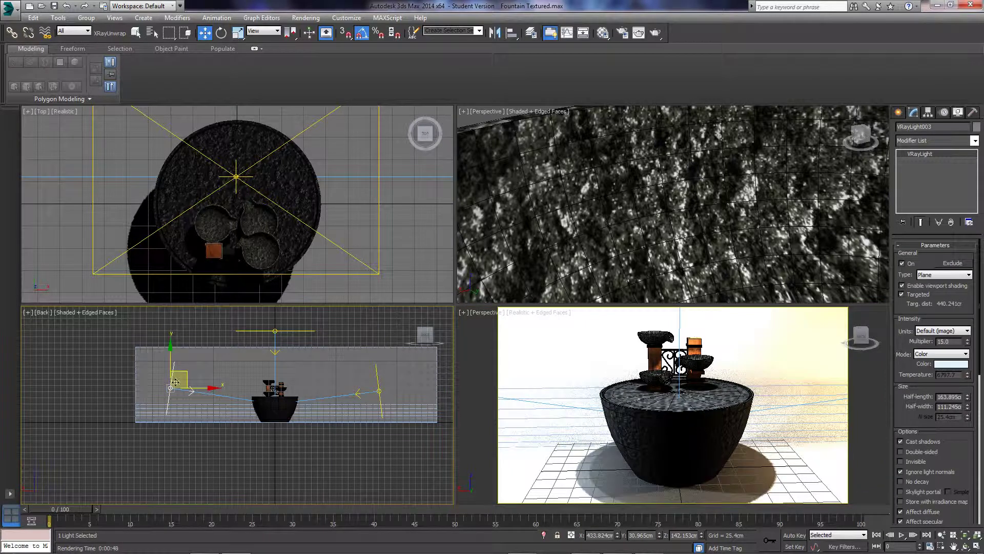
pyautogui.click(961, 353)
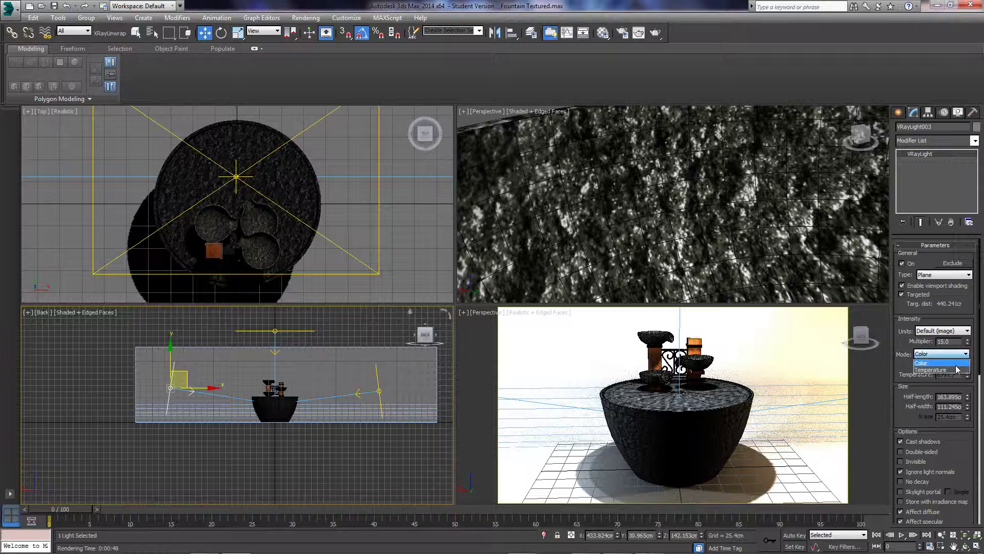
pyautogui.click(938, 369)
pyautogui.moveTo(967, 375); pyautogui.dragTo(969, 361)
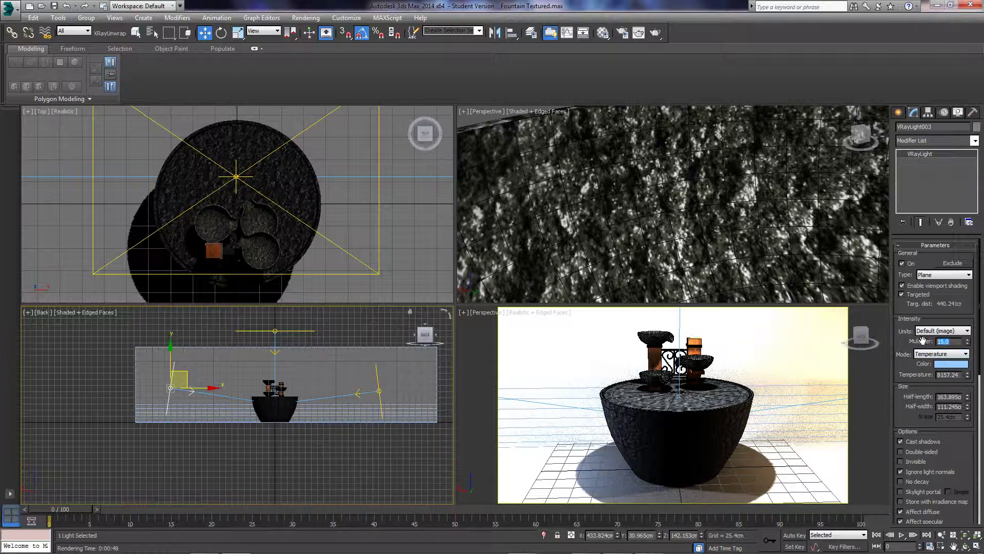
pyautogui.write('10')
pyautogui.press('Return')
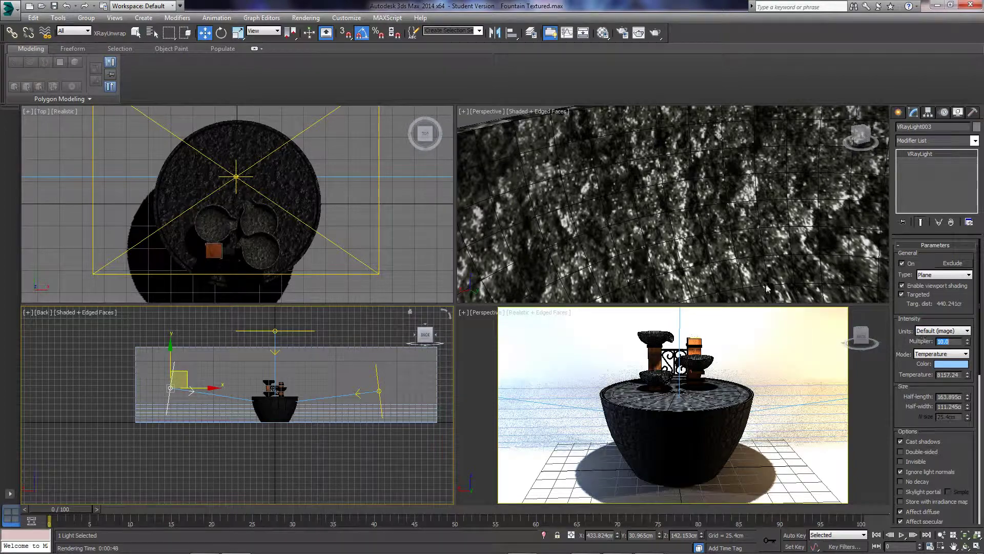
# Render the framed perspective view of the fountain with V-Ray, inspect the lighting and close the frame buffer
pyautogui.rightClick(587, 409)
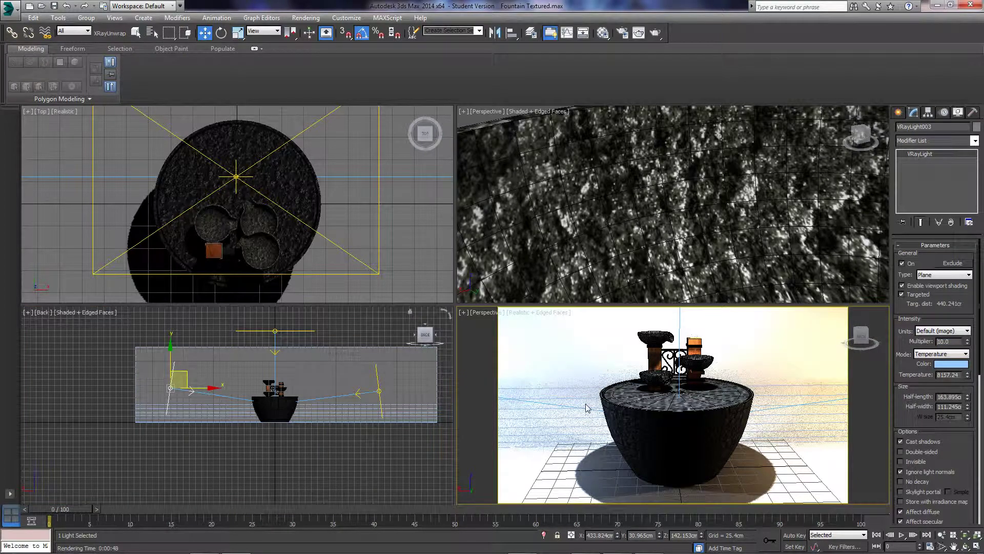
pyautogui.click(656, 33)
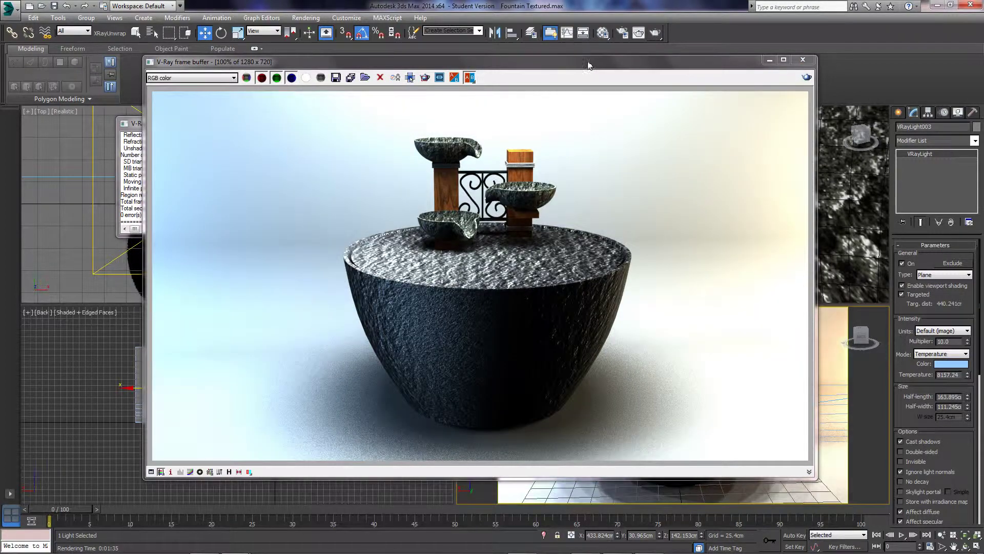
pyautogui.moveTo(588, 66); pyautogui.dragTo(581, 59)
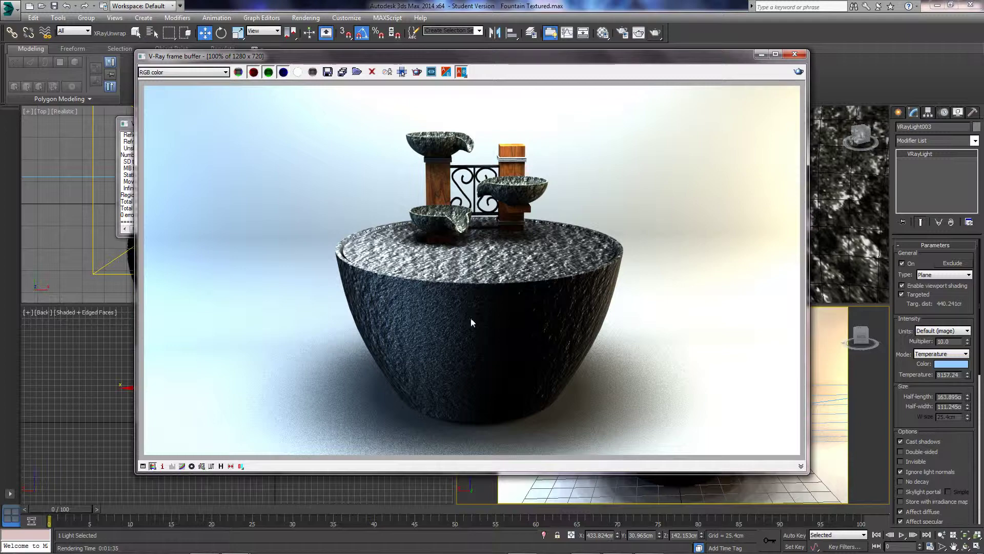
pyautogui.click(794, 55)
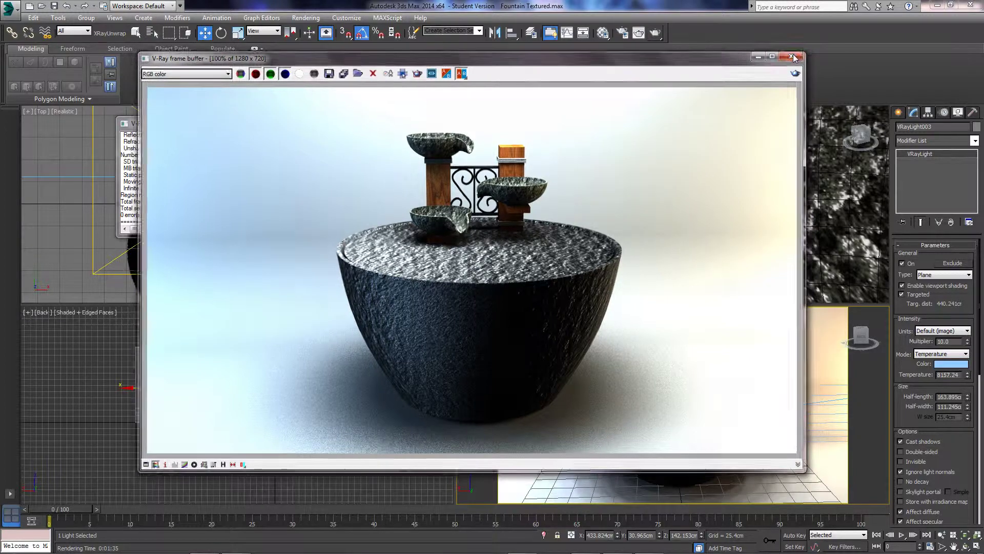
# Set the intensity multiplier of the overhead light, VRayLight001, to 10
pyautogui.keyDown('alt'); pyautogui.moveTo(255, 343); pyautogui.dragTo(275, 366, button='middle'); pyautogui.keyUp('alt')
pyautogui.click(277, 353)
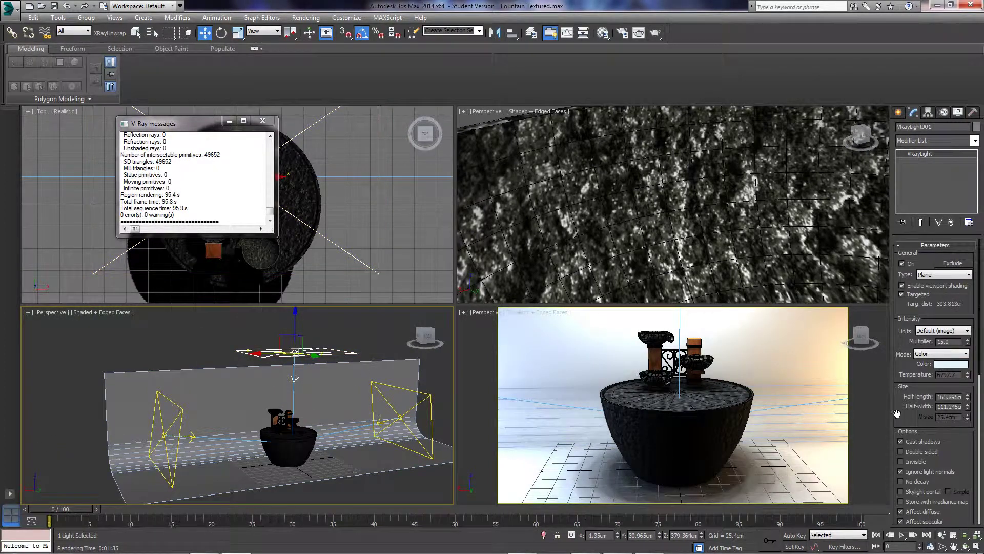
pyautogui.moveTo(953, 346); pyautogui.dragTo(917, 334)
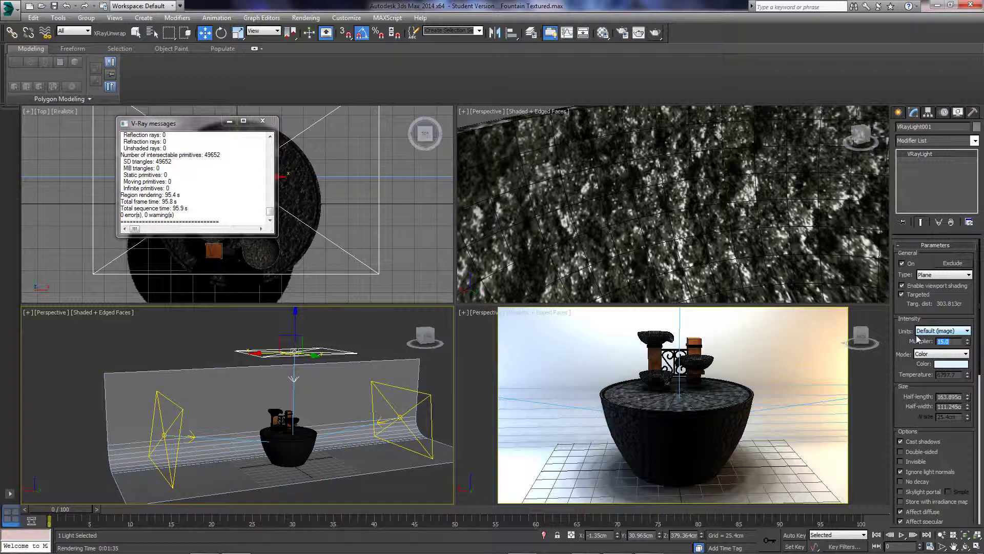
pyautogui.write('10')
pyautogui.press('Return')
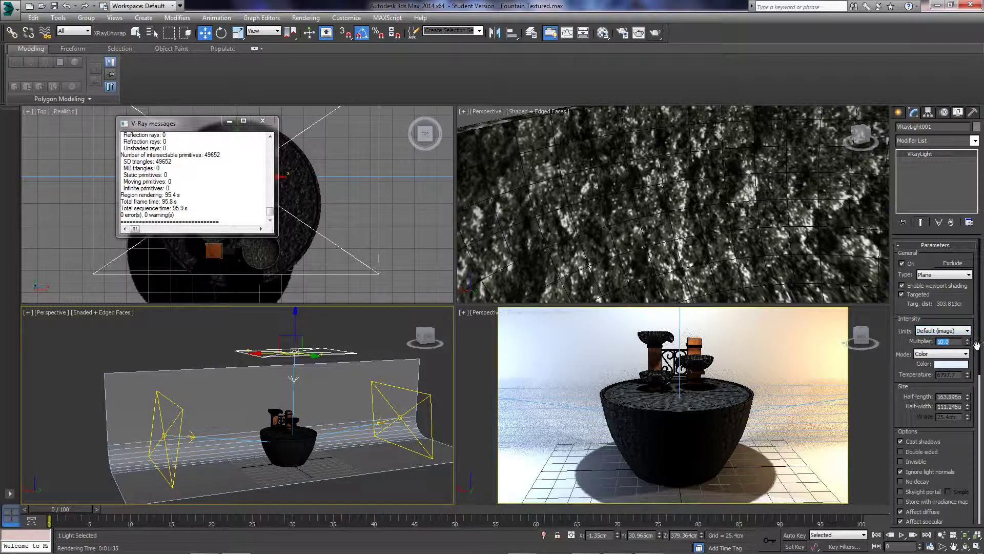
# Set the intensity multiplier of both side lights, VRayLight002 and VRayLight003, to 5
pyautogui.click(423, 411)
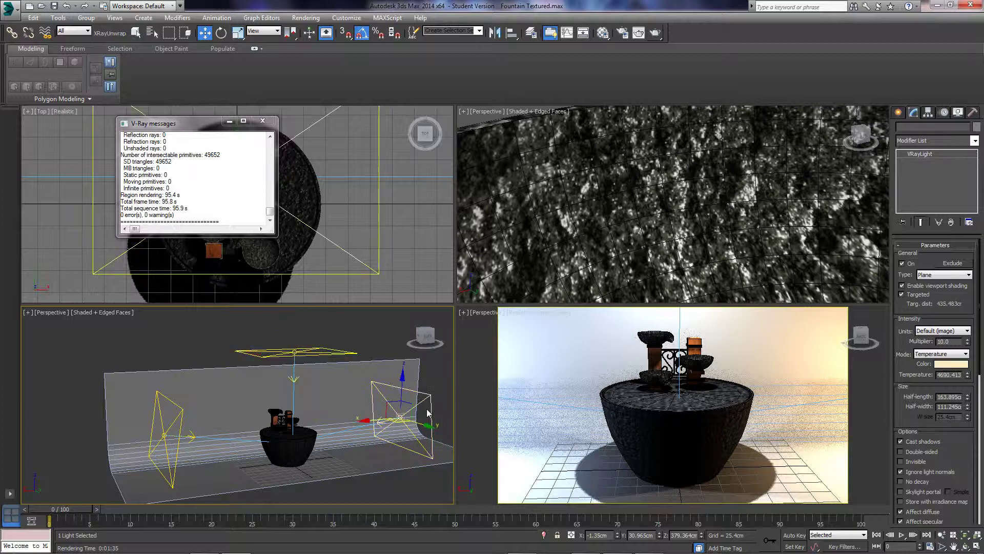
pyautogui.moveTo(954, 342); pyautogui.dragTo(898, 337)
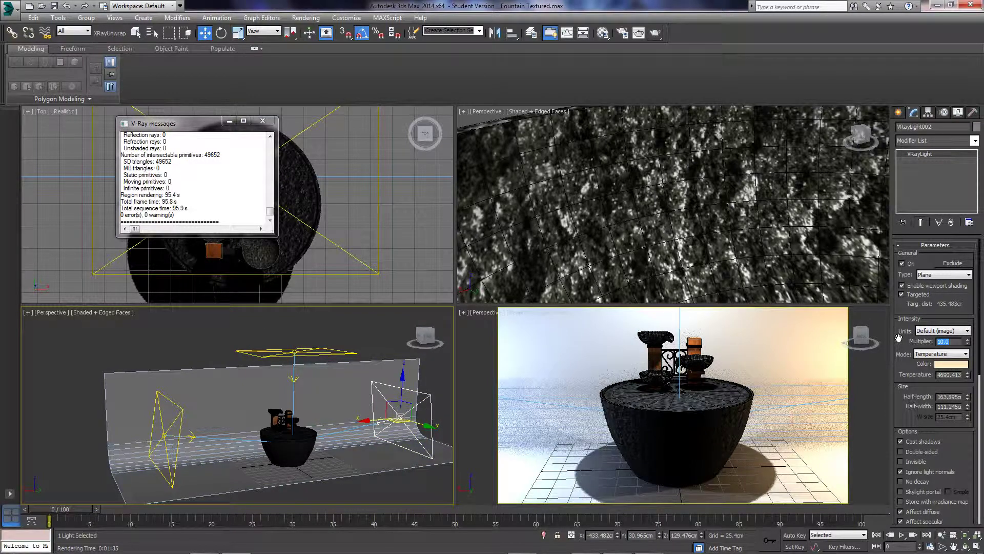
pyautogui.write('5')
pyautogui.press('Return')
pyautogui.click(152, 418)
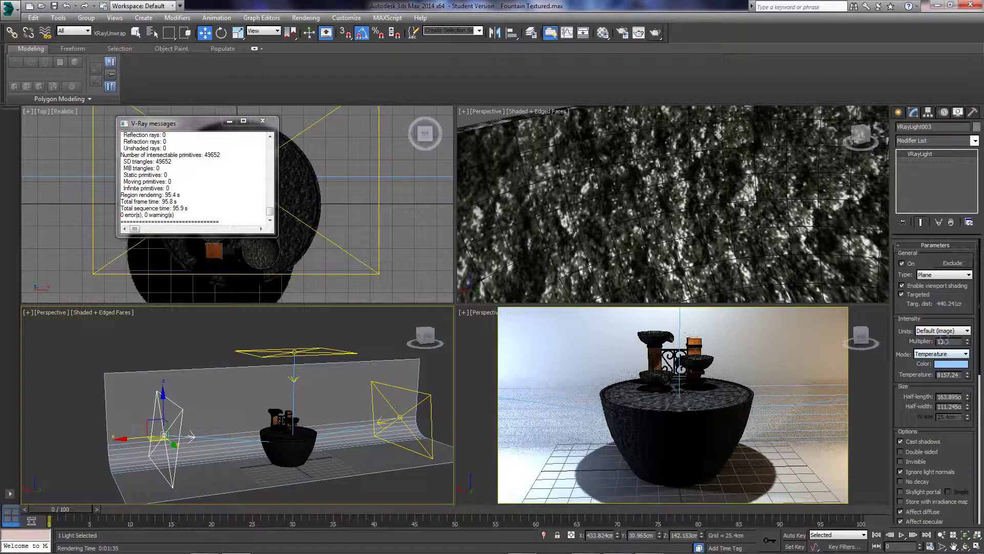
pyautogui.write('5')
pyautogui.press('Return')
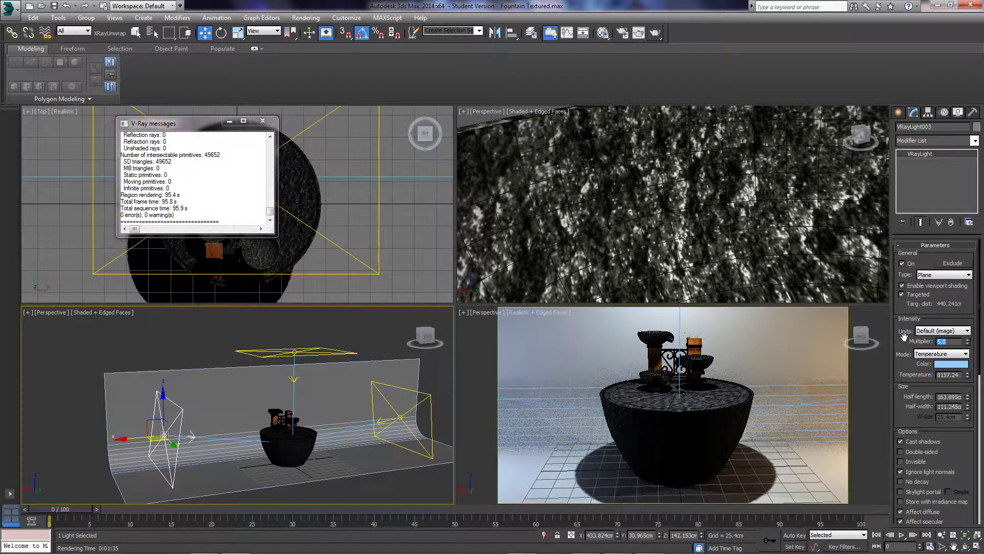
# Copy the overhead light to the open front of the backdrop, at about X -160, Y 461, Z 186 cm
pyautogui.keyDown('alt'); pyautogui.moveTo(226, 461); pyautogui.dragTo(272, 435, button='middle'); pyautogui.keyUp('alt')
pyautogui.click(269, 355)
pyautogui.keyDown('alt'); pyautogui.moveTo(269, 354); pyautogui.dragTo(289, 342, button='middle'); pyautogui.keyUp('alt')
pyautogui.moveTo(287, 339)
pyautogui.keyDown('shift'); pyautogui.mouseDown()
pyautogui.moveTo(373, 388)
pyautogui.moveTo(389, 418)
pyautogui.moveTo(364, 429)
pyautogui.moveTo(372, 412)
pyautogui.moveTo(430, 391)
pyautogui.moveTo(419, 403)
pyautogui.mouseUp(); pyautogui.keyUp('shift')
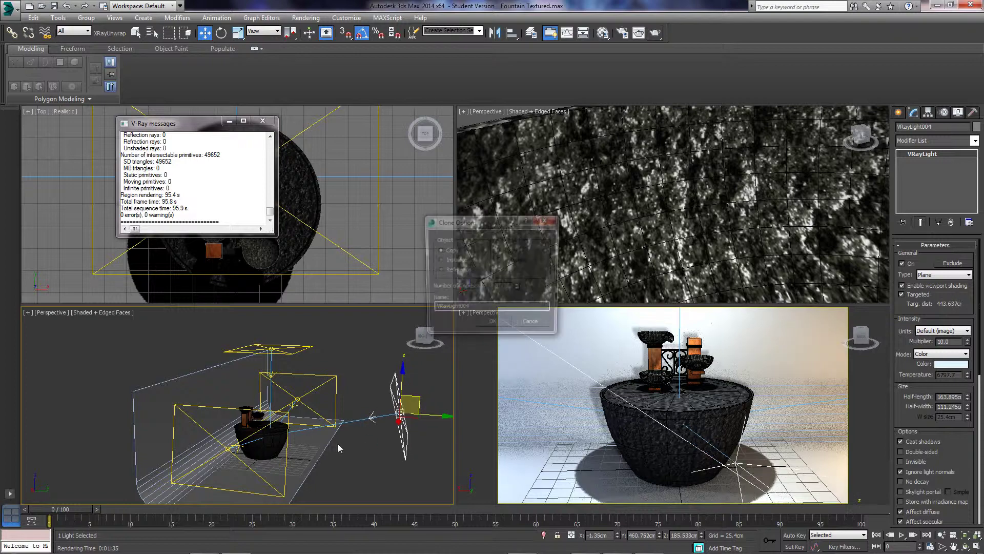
pyautogui.press('Return')
pyautogui.keyDown('alt'); pyautogui.moveTo(281, 442); pyautogui.dragTo(300, 441, button='middle'); pyautogui.keyUp('alt')
pyautogui.moveTo(300, 441); pyautogui.dragTo(354, 442)
pyautogui.keyDown('alt'); pyautogui.moveTo(354, 442); pyautogui.dragTo(336, 429, button='middle'); pyautogui.keyUp('alt')
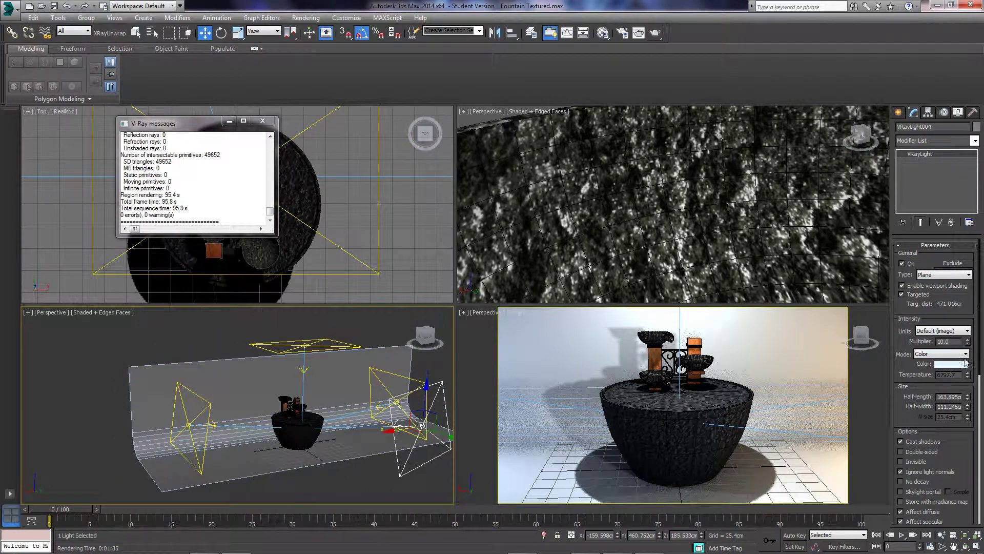
# Set the intensity multiplier of the new front light, VRayLight004, to 2
pyautogui.moveTo(959, 341); pyautogui.dragTo(915, 336)
pyautogui.write('2')
pyautogui.press('Return')
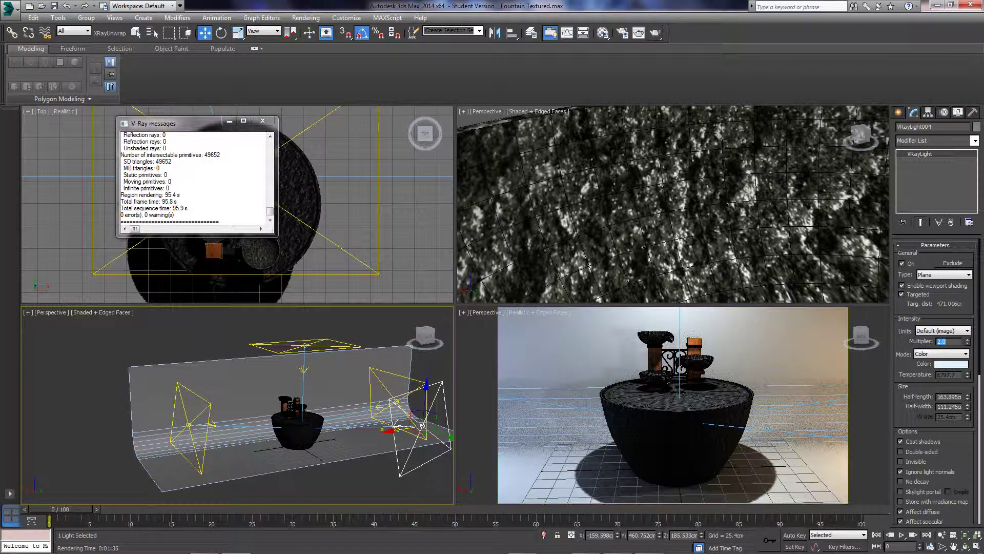
# Open the render setup for the framed perspective view and review V-Ray's frame buffer, adaptive DMC image sampler and environment settings
pyautogui.moveTo(297, 370)
pyautogui.keyDown('alt'); pyautogui.mouseDown(button='middle')
pyautogui.moveTo(288, 355)
pyautogui.moveTo(302, 356)
pyautogui.moveTo(299, 369)
pyautogui.mouseUp(button='middle'); pyautogui.keyUp('alt')
pyautogui.click(499, 327)
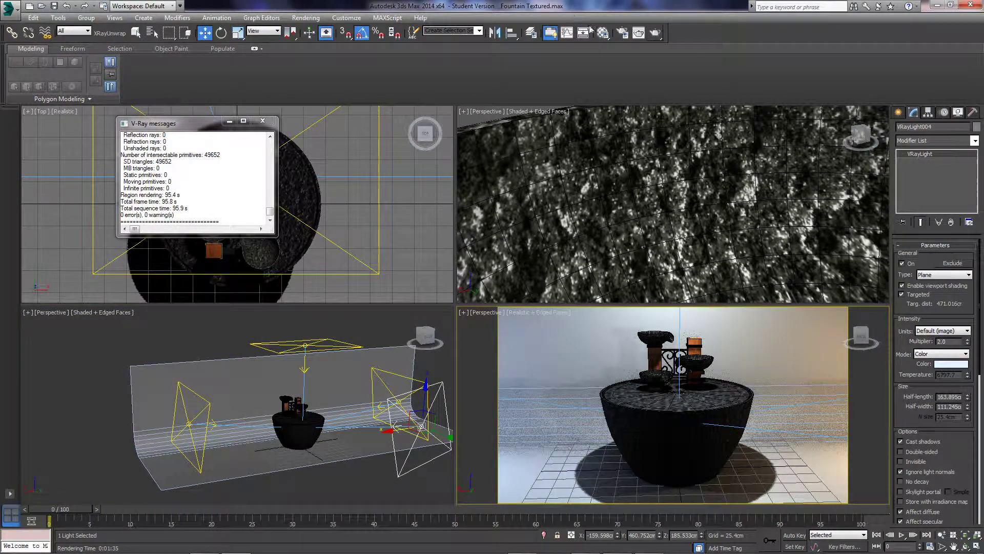
pyautogui.press('F10')
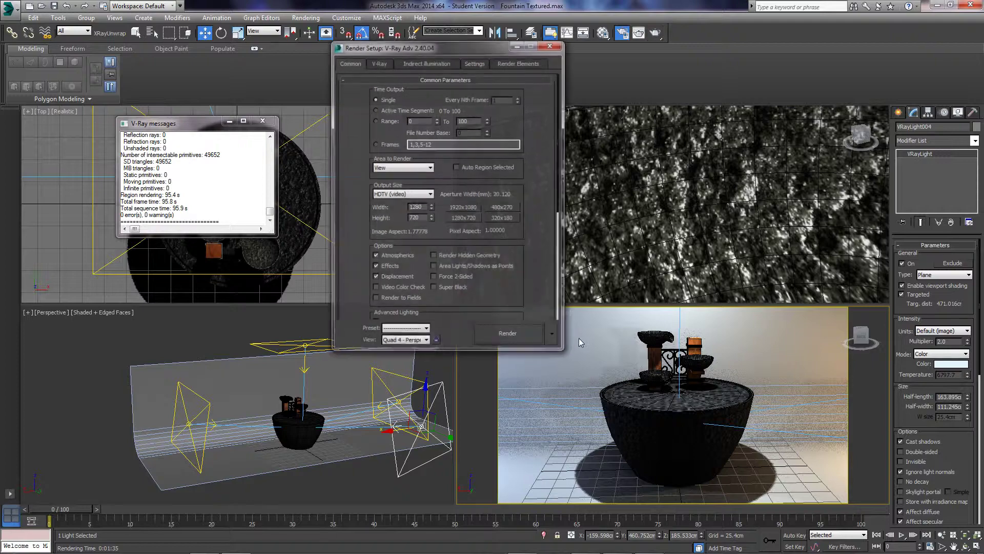
pyautogui.moveTo(416, 47); pyautogui.dragTo(309, 105)
pyautogui.click(271, 120)
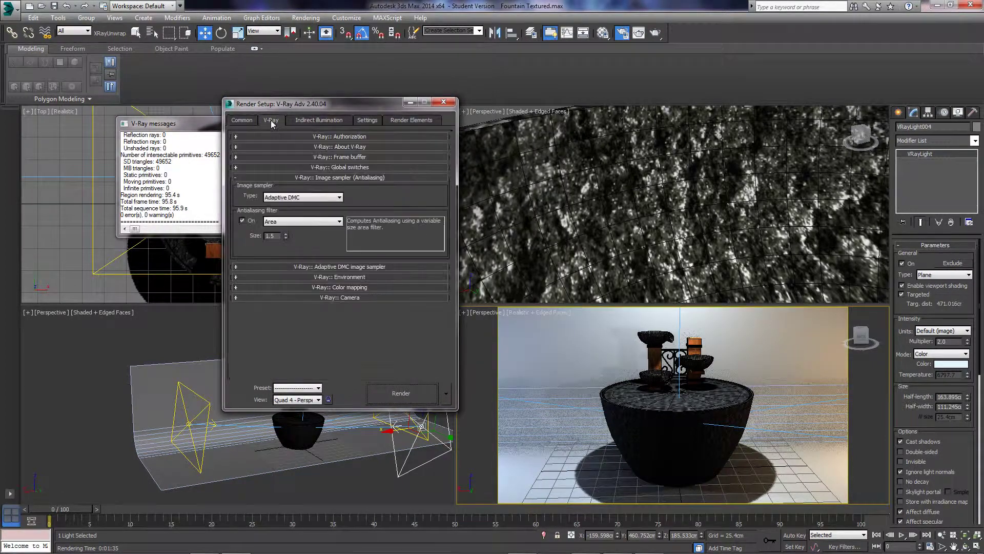
pyautogui.click(341, 158)
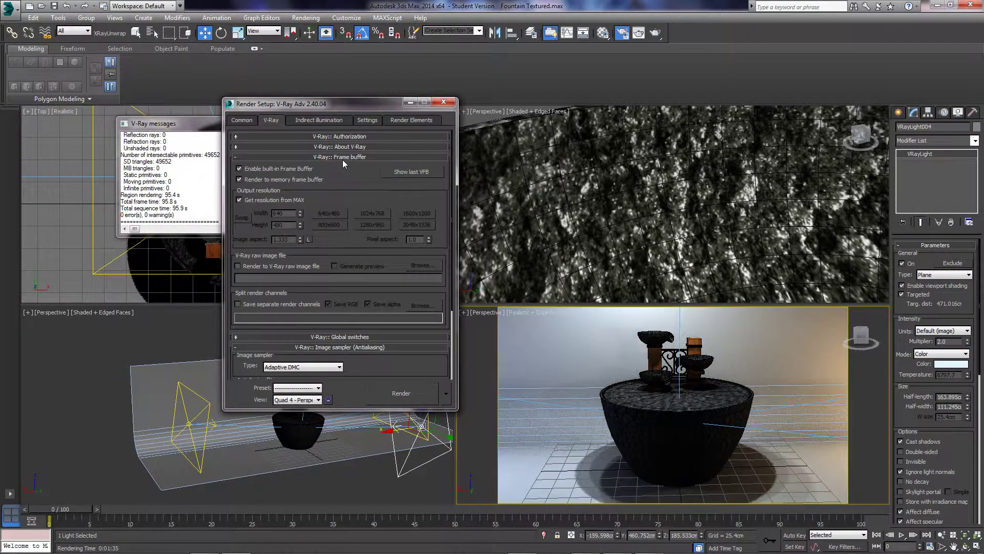
pyautogui.click(343, 158)
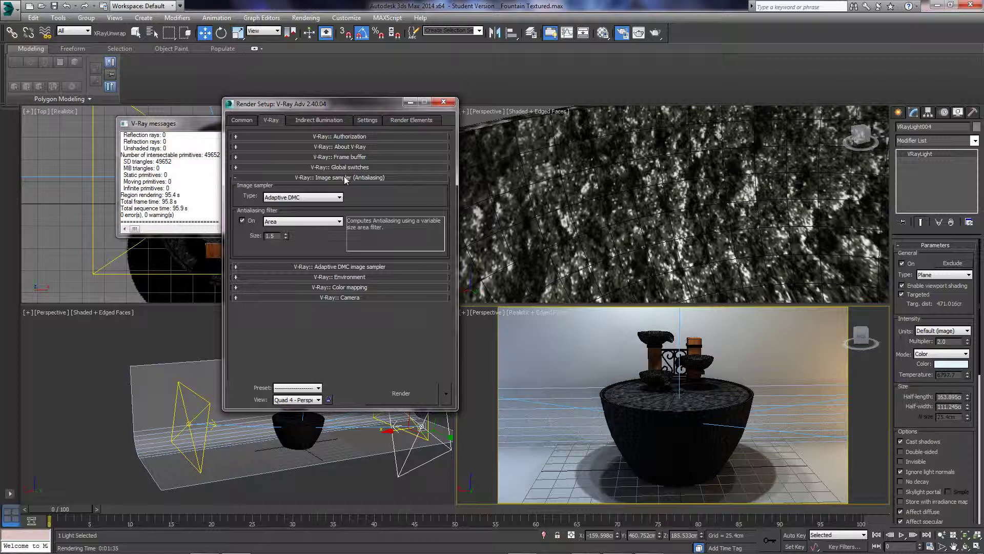
pyautogui.click(330, 267)
pyautogui.click(336, 268)
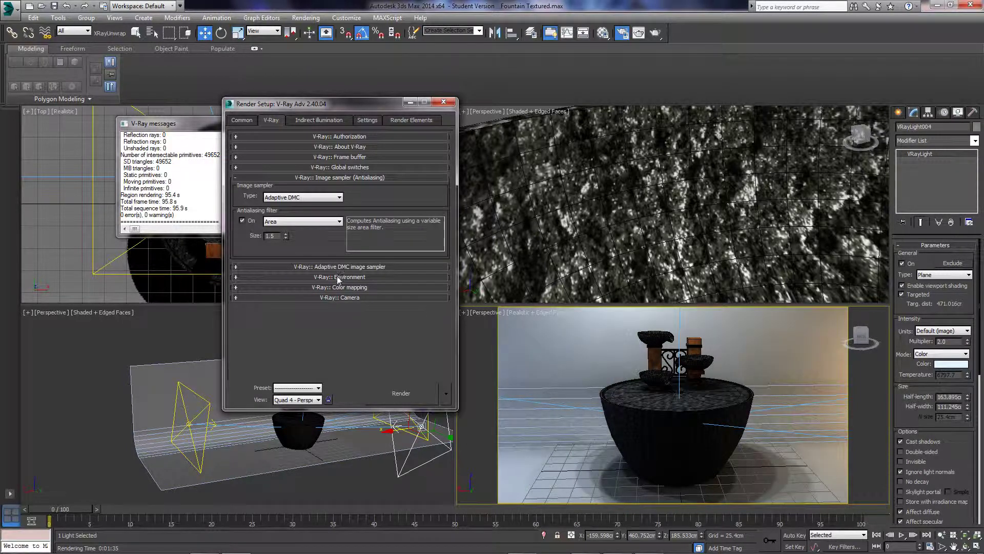
pyautogui.click(339, 277)
pyautogui.click(339, 277)
# Set the V-Ray color mapping type to Reinhard and enable Clamp output and Sub-pixel mapping
pyautogui.click(340, 287)
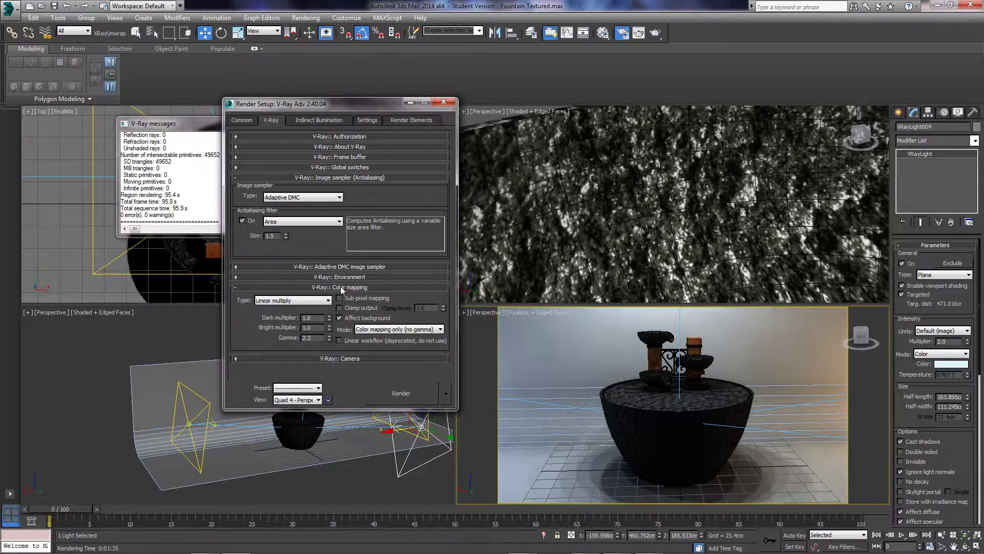
pyautogui.click(328, 299)
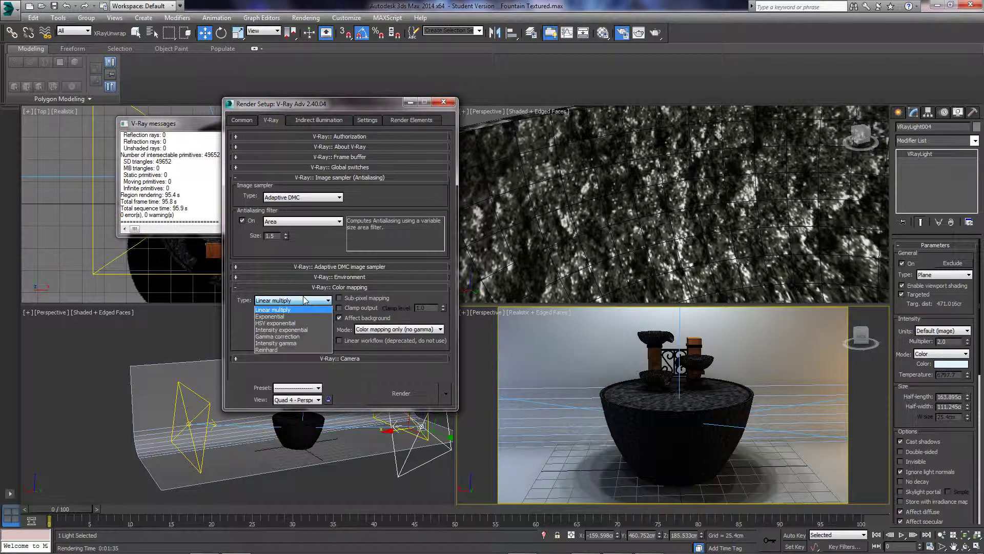
pyautogui.click(346, 287)
pyautogui.click(345, 287)
pyautogui.click(340, 286)
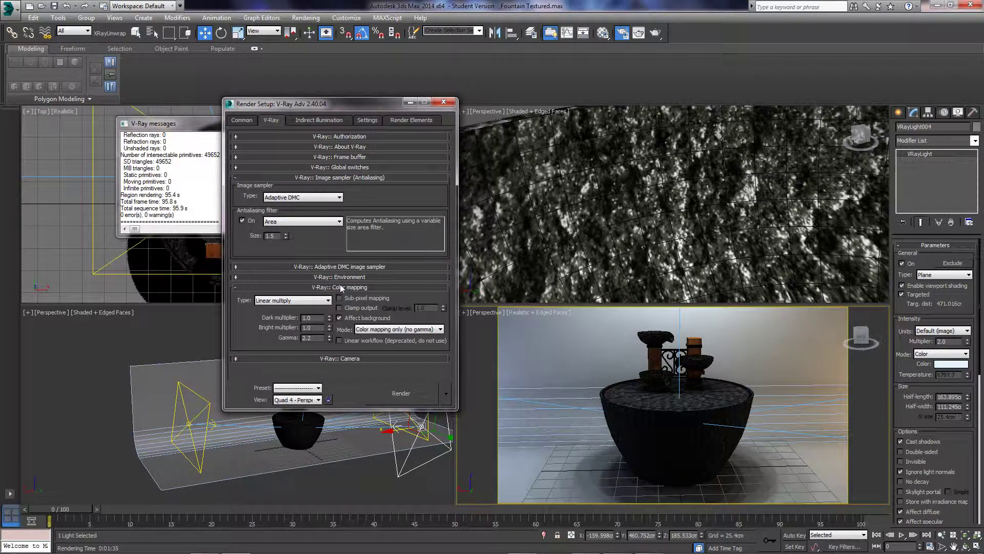
pyautogui.click(323, 300)
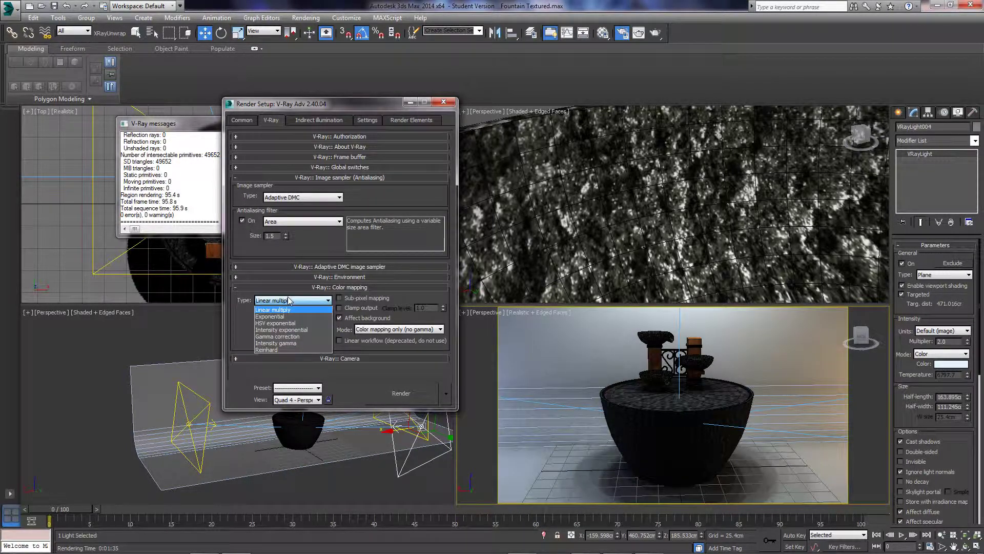
pyautogui.click(268, 350)
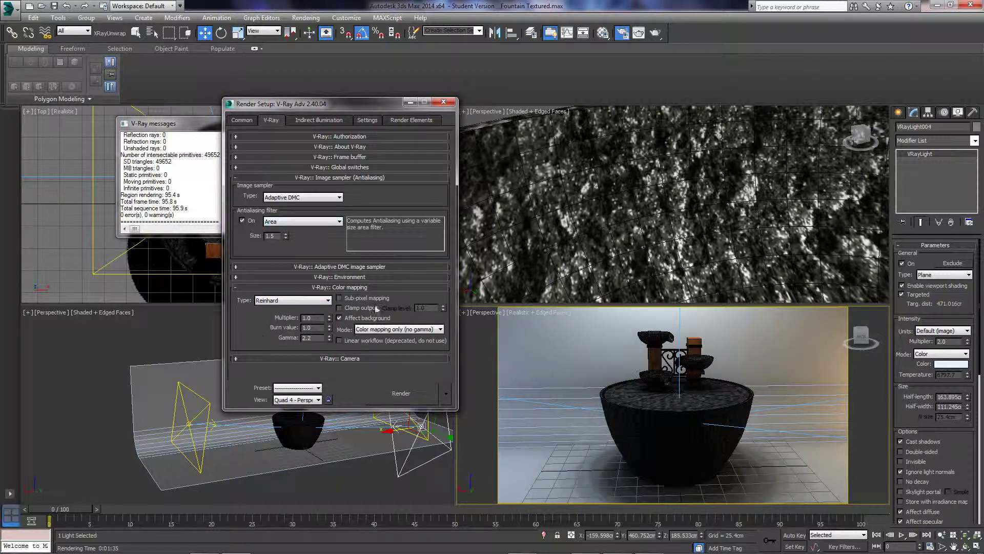
pyautogui.click(340, 307)
pyautogui.click(339, 299)
# Turn on V-Ray indirect illumination with Irradiance map for primary bounces and Light cache for secondary bounces
pyautogui.click(317, 120)
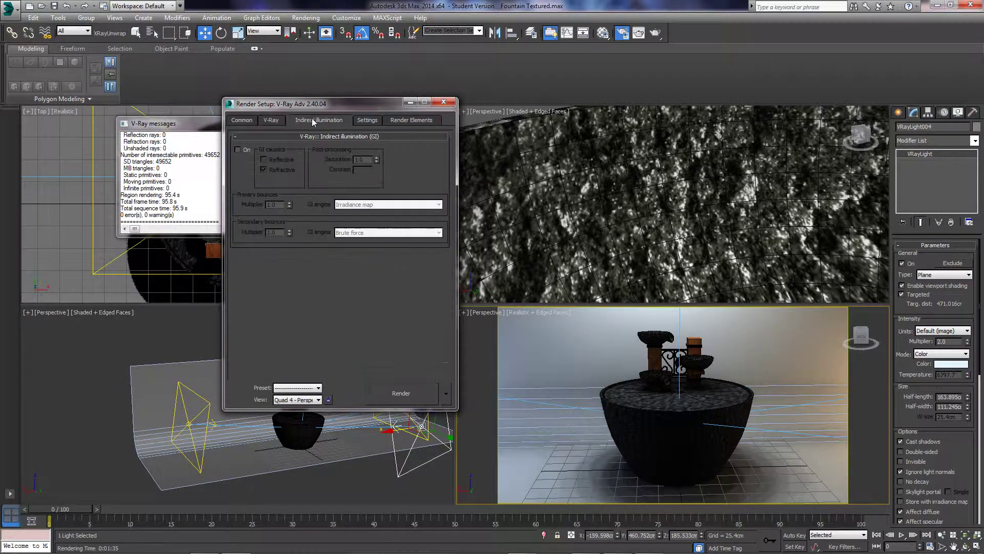
pyautogui.click(341, 254)
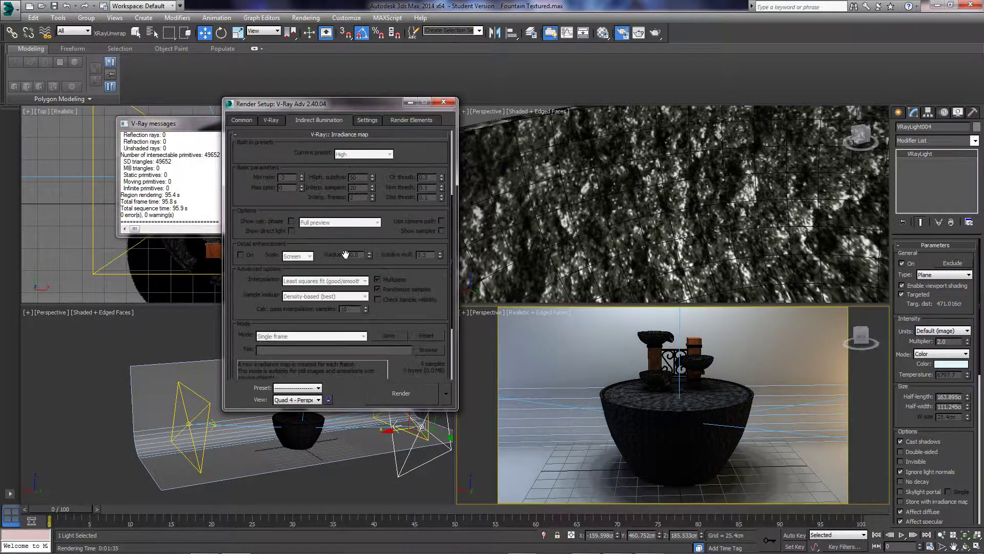
pyautogui.click(337, 137)
pyautogui.click(236, 149)
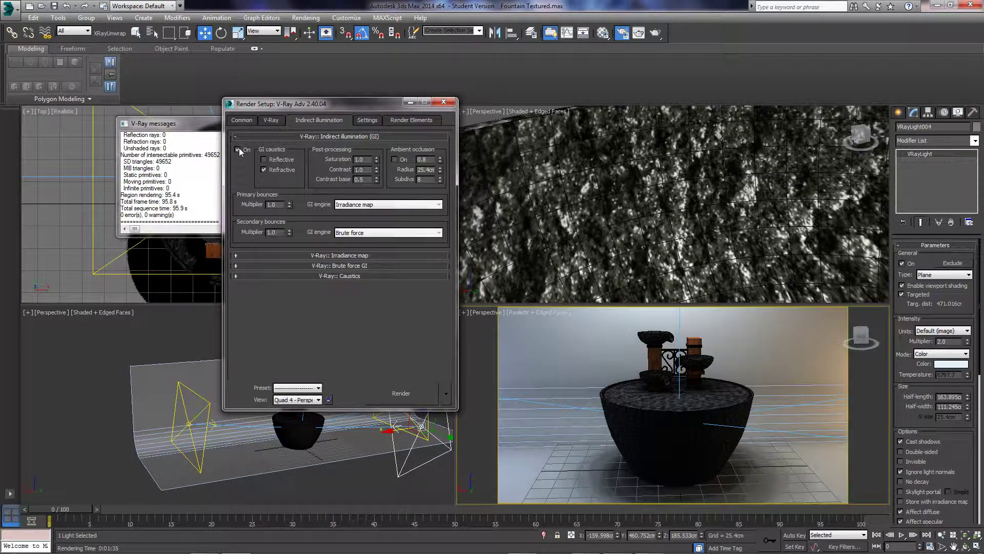
pyautogui.click(361, 205)
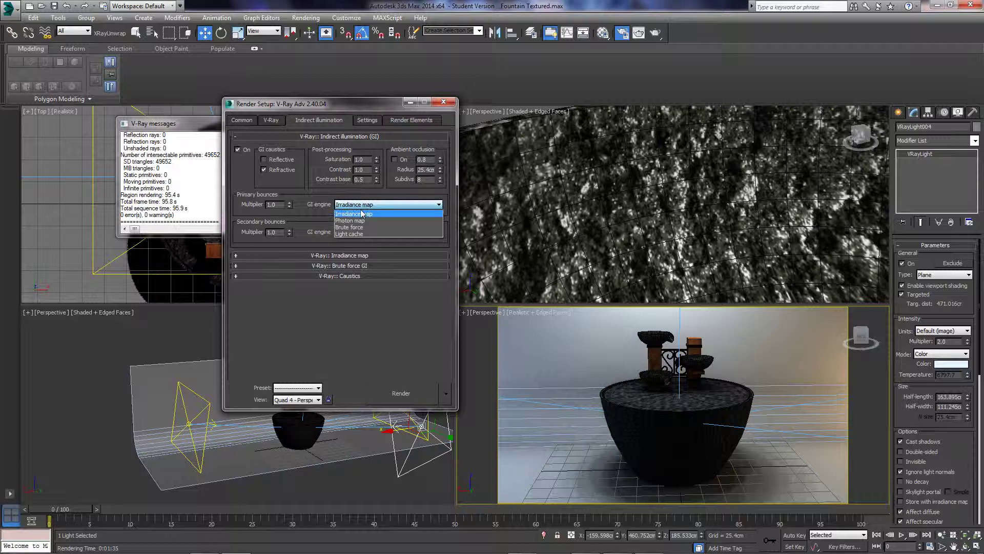
pyautogui.click(364, 205)
pyautogui.click(360, 233)
pyautogui.click(351, 262)
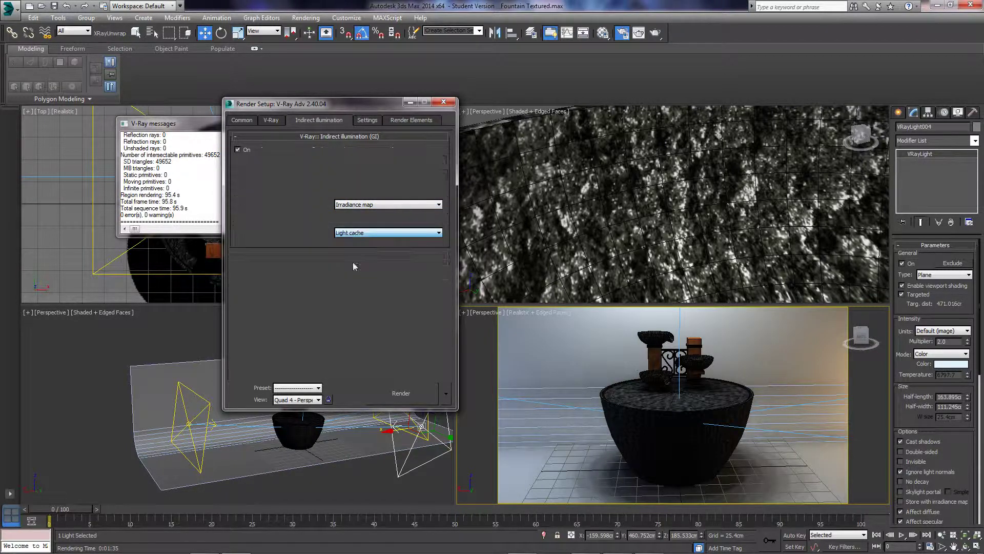
pyautogui.click(361, 121)
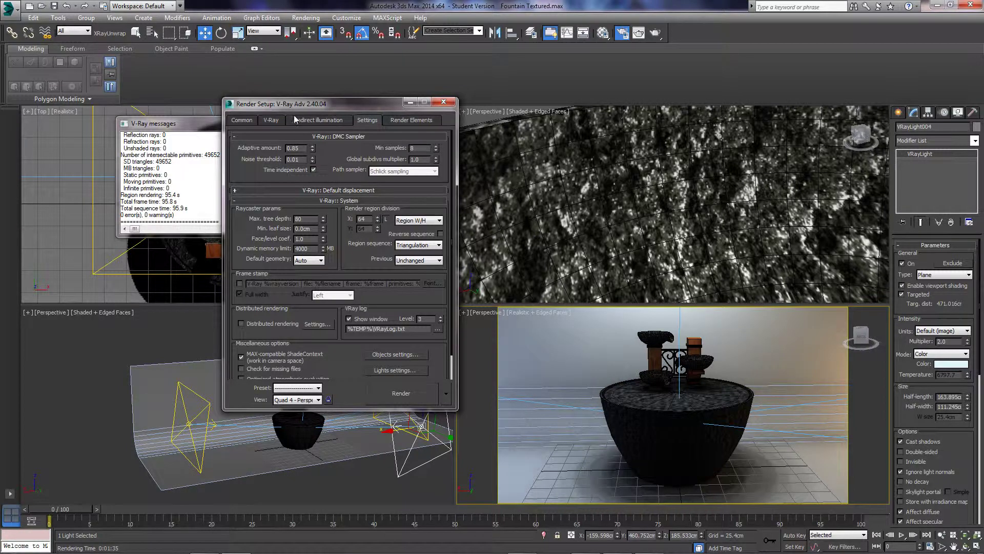
# Review V-Ray's global switches, image sampler, environment and color mapping settings in the render setup
pyautogui.click(271, 121)
pyautogui.click(349, 168)
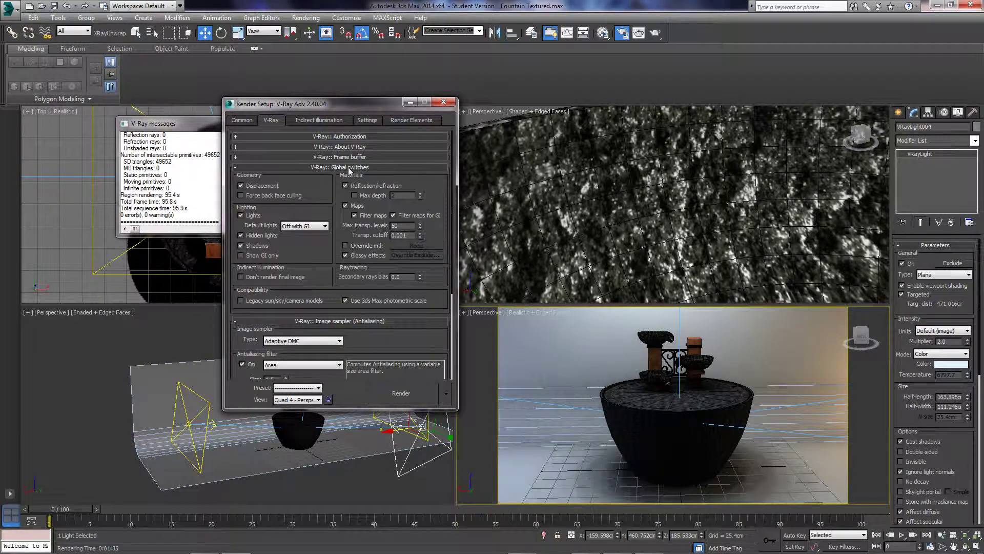
pyautogui.click(349, 168)
pyautogui.click(336, 178)
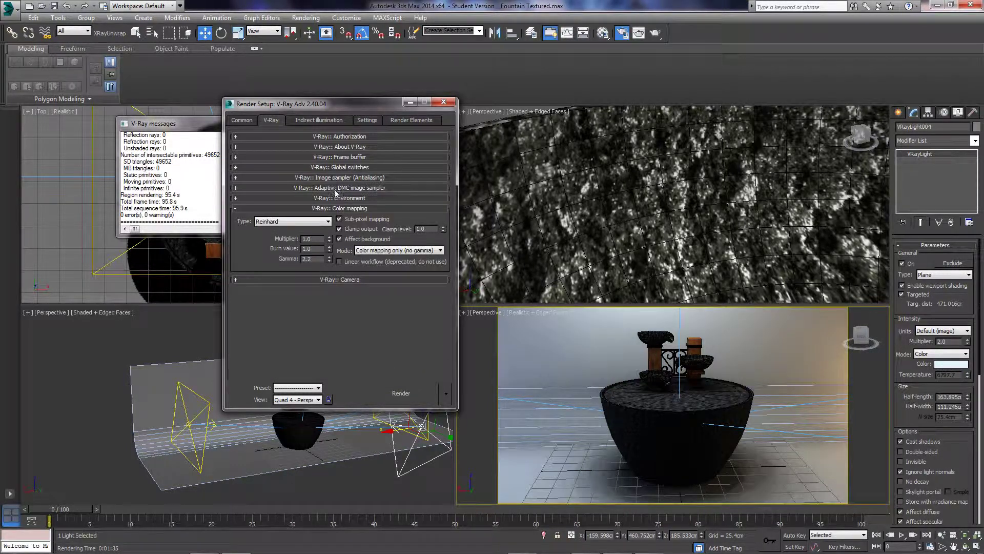
pyautogui.click(350, 198)
pyautogui.click(349, 198)
# Review the indirect illumination, irradiance map and light cache settings, and close the render setup
pyautogui.click(319, 121)
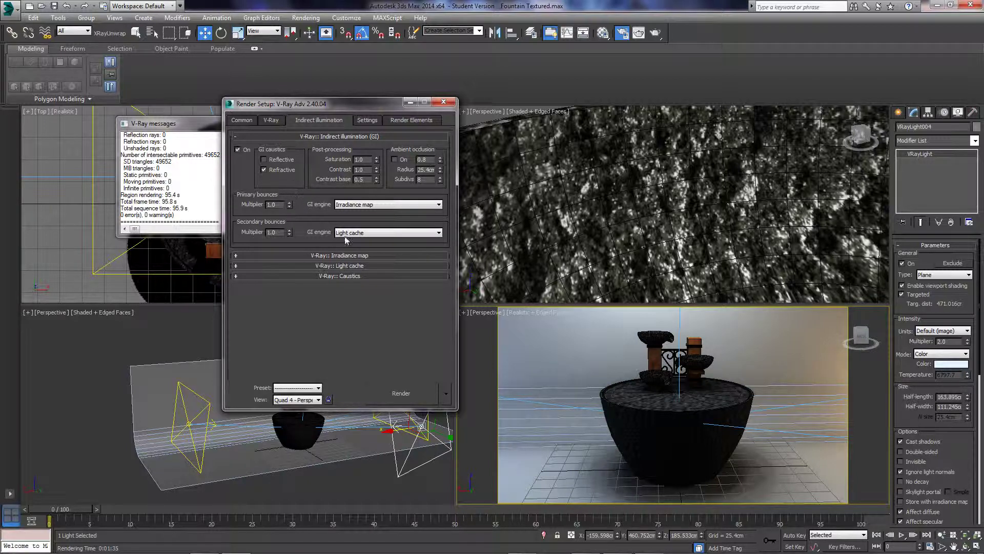
pyautogui.click(345, 256)
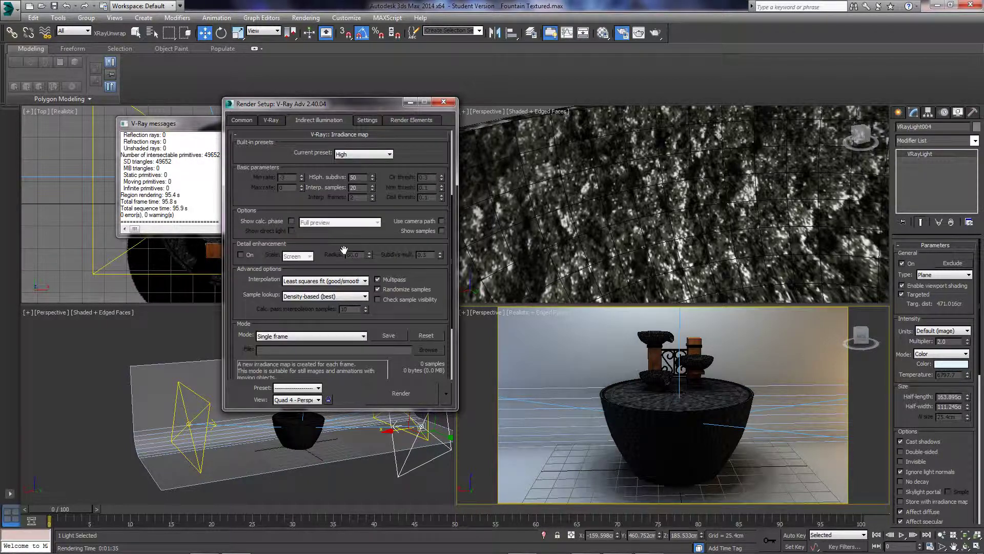
pyautogui.click(337, 134)
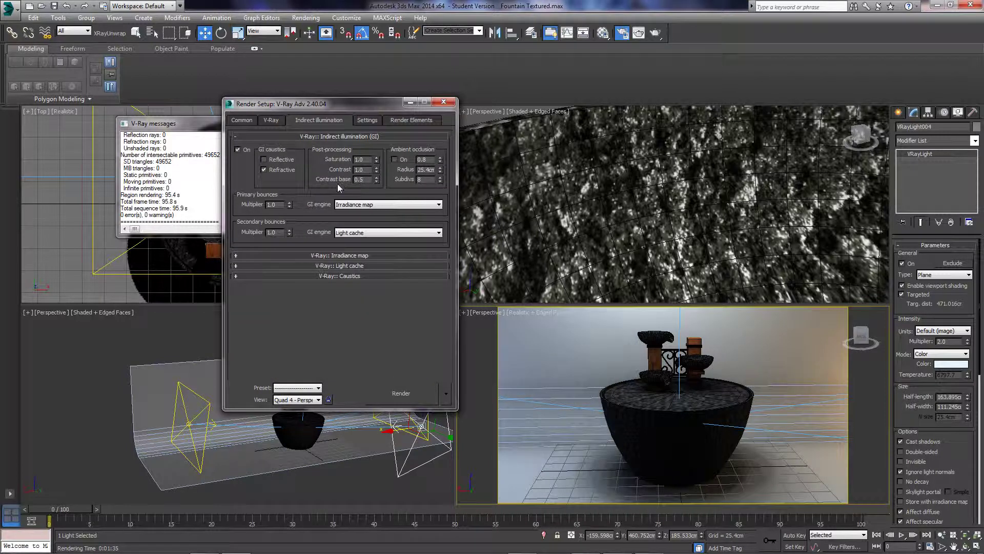
pyautogui.click(343, 267)
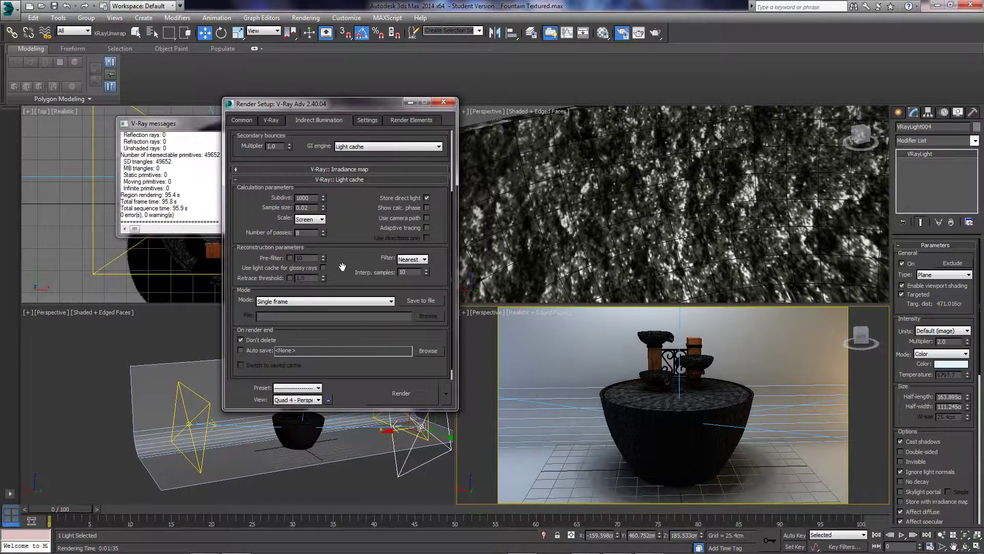
pyautogui.click(343, 179)
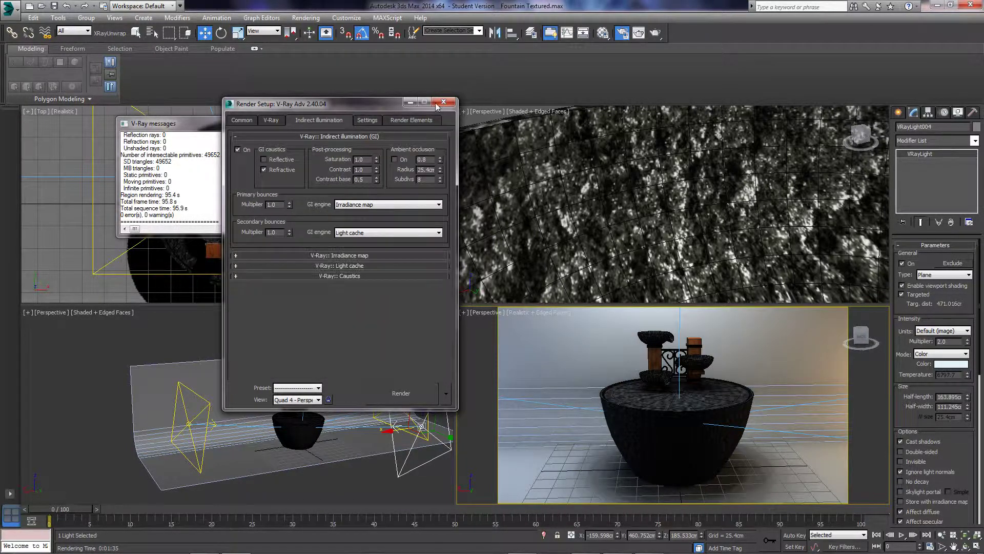
pyautogui.click(444, 101)
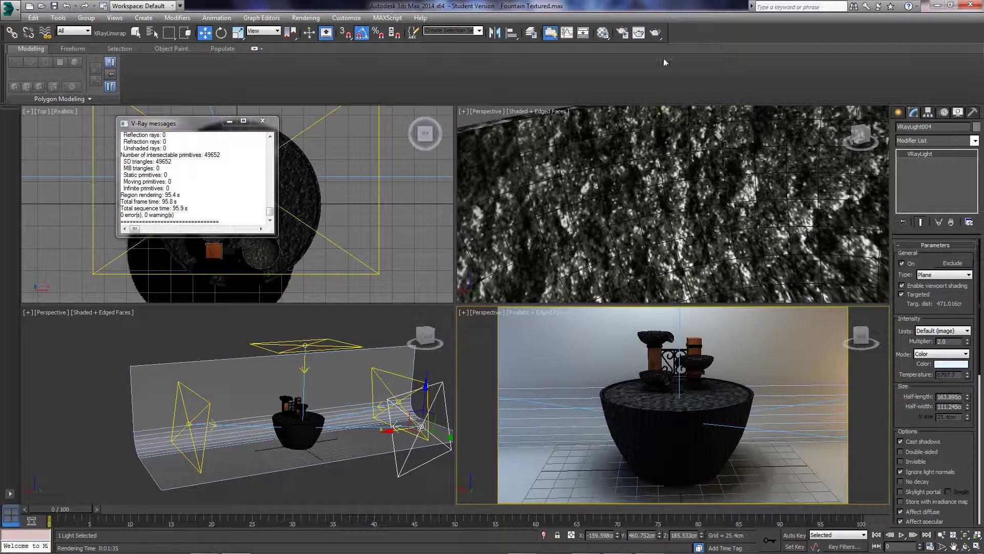
# Render the framed perspective view of the fountain and inspect the finished image in the V-Ray frame buffer
pyautogui.click(656, 32)
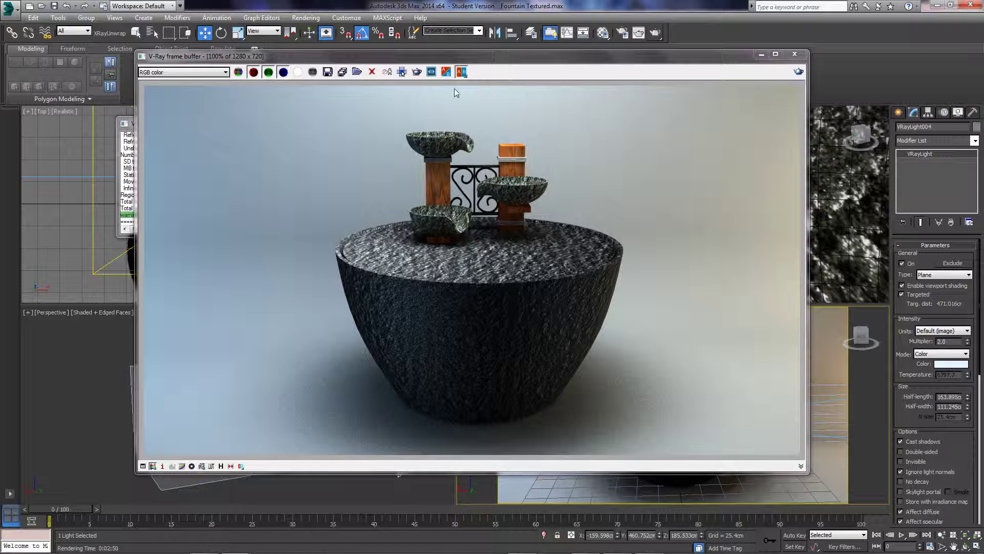
pyautogui.moveTo(459, 58)
pyautogui.mouseDown()
pyautogui.moveTo(461, 79)
pyautogui.moveTo(465, 65)
pyautogui.mouseUp()
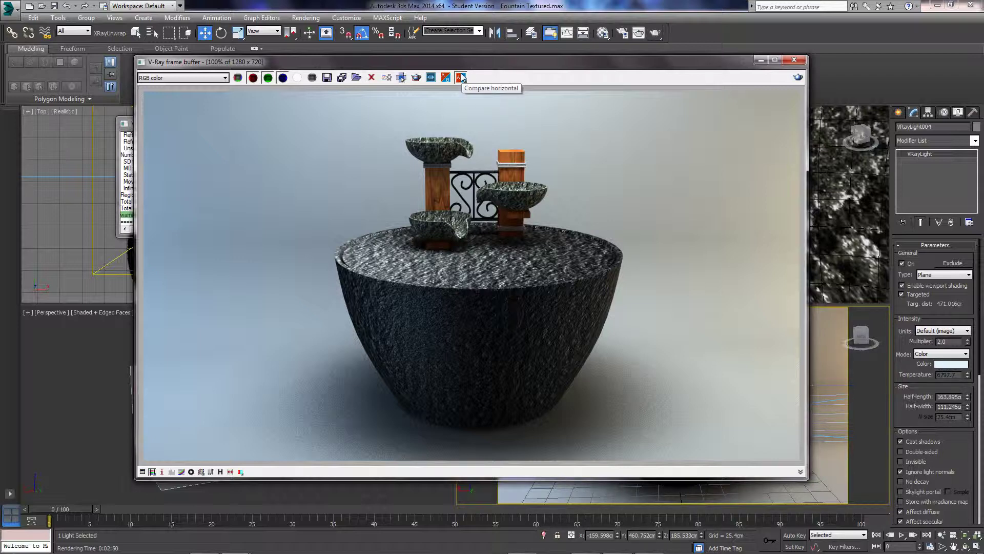
pyautogui.click(461, 77)
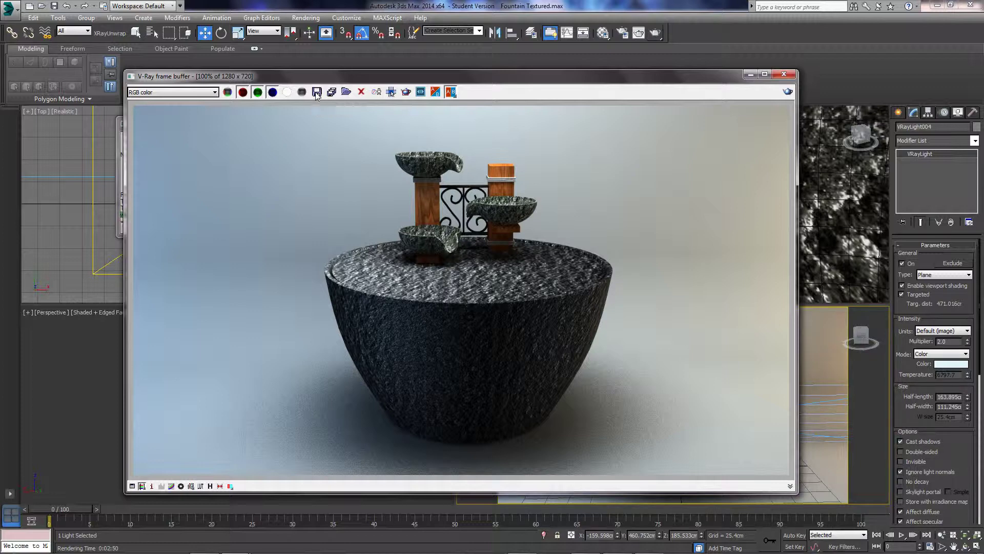
pyautogui.moveTo(446, 78); pyautogui.dragTo(458, 75)
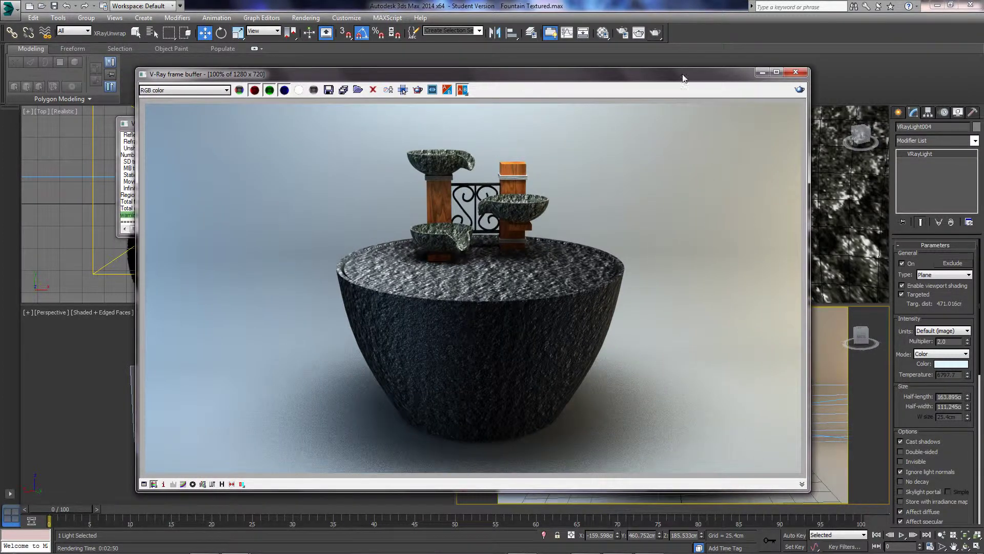
pyautogui.moveTo(534, 70); pyautogui.dragTo(537, 63)
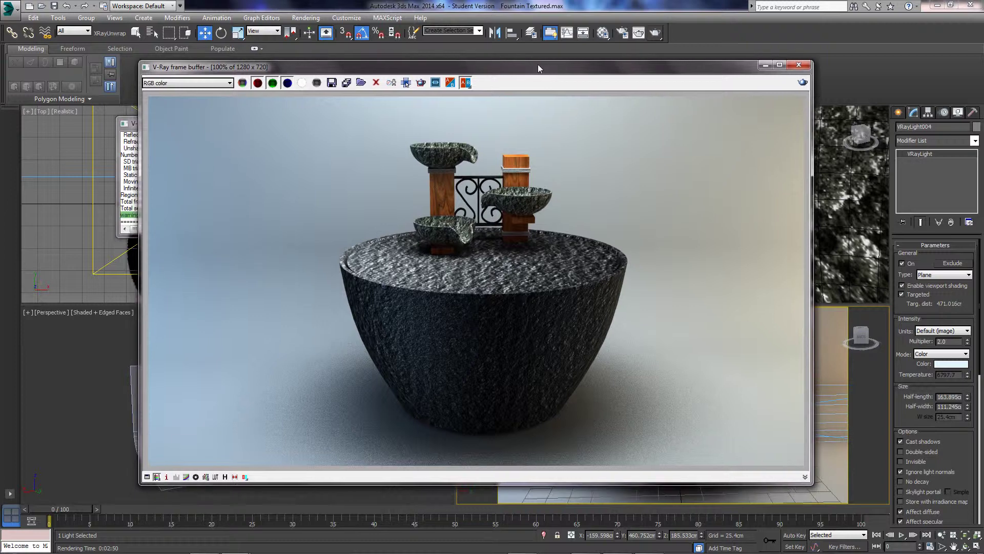